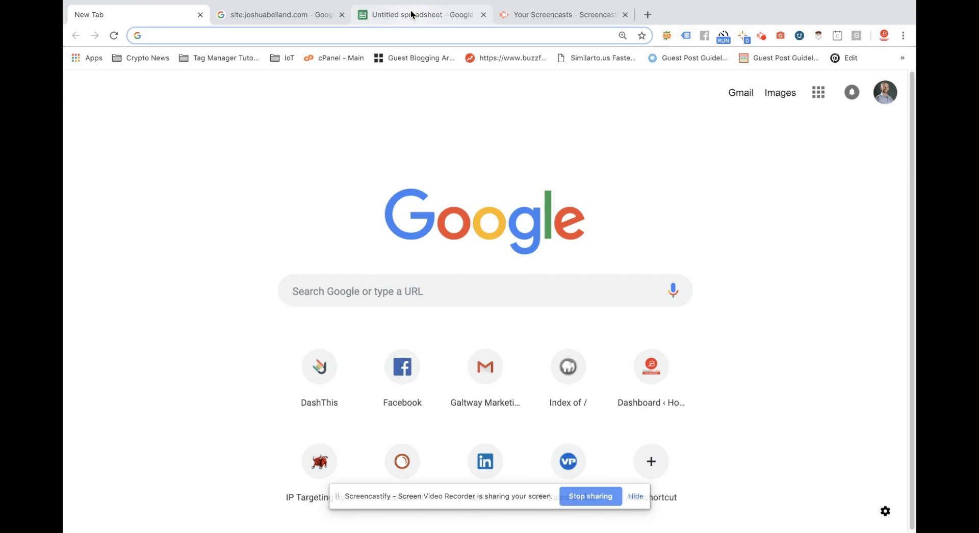
Step: Search Google for site:joshuabelland.com to list the indexed pages of the domain
left_click(362, 285)
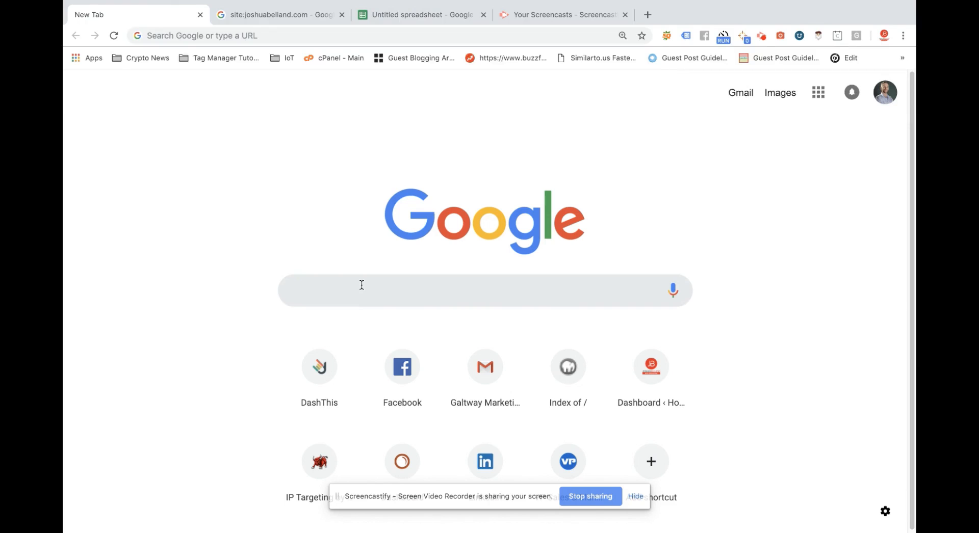
type("site:")
key("BackSpace")
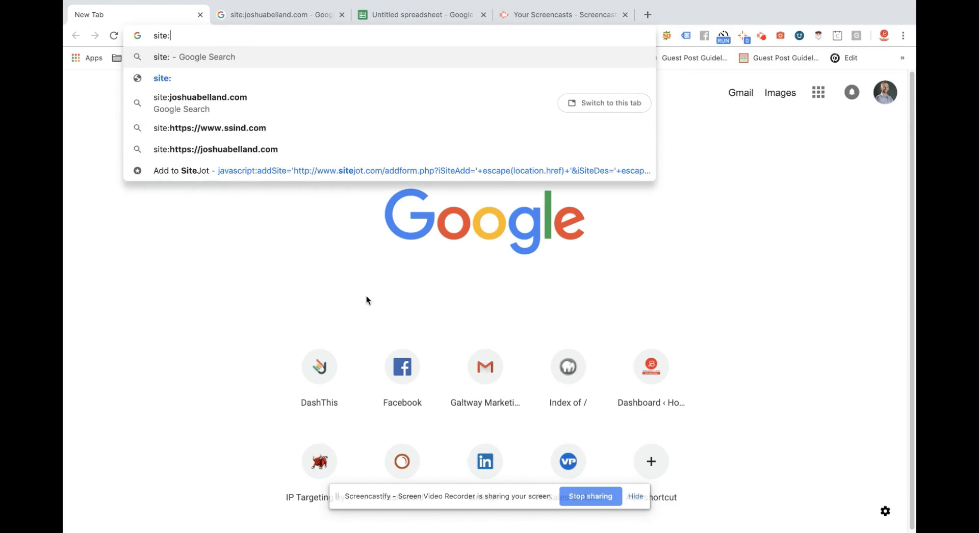
type("joshuabelland.com")
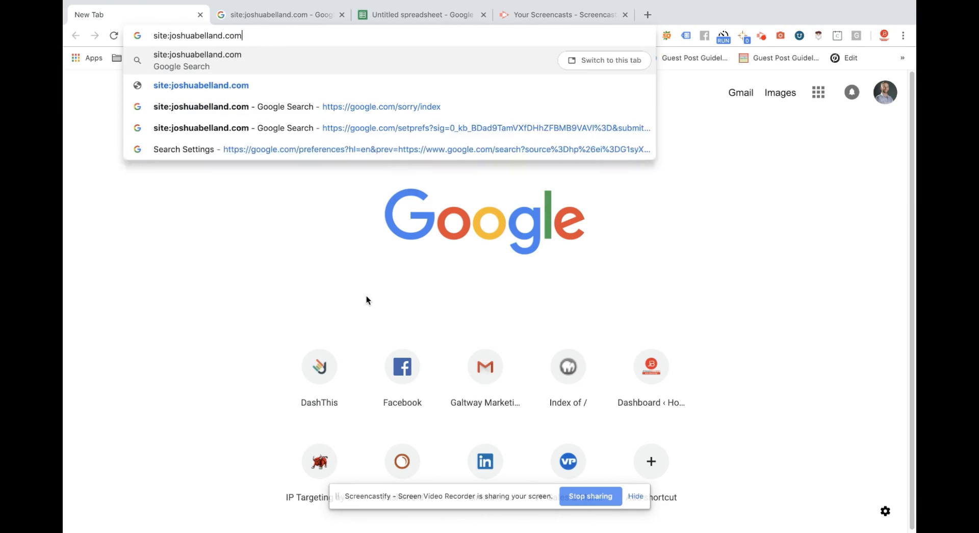
key("Return")
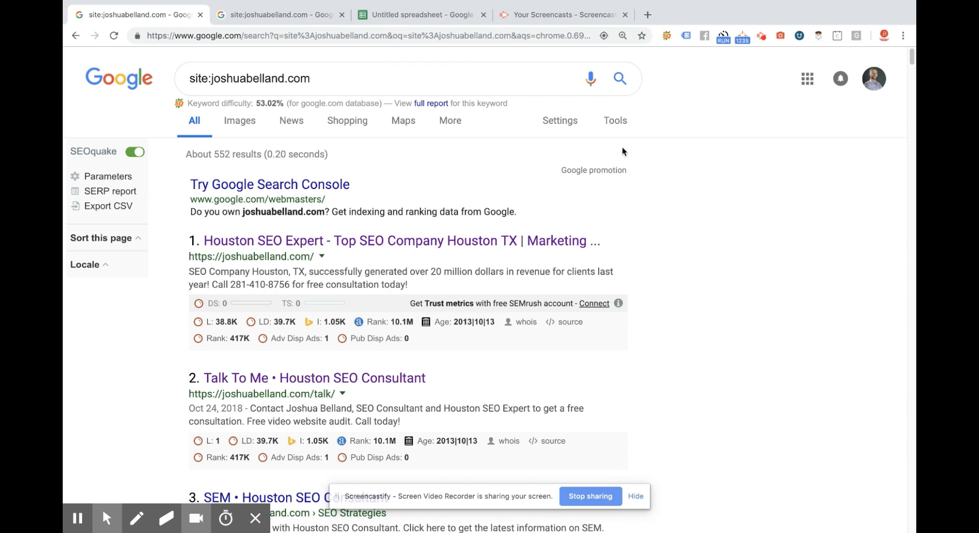
Step: Save the Google search settings with 100 results per page and return to the search results
left_click(559, 122)
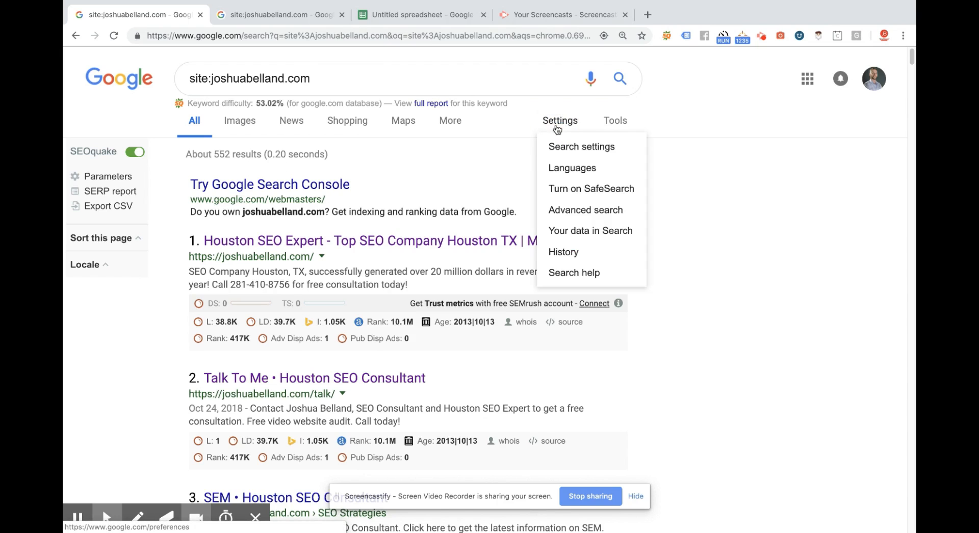
left_click(568, 145)
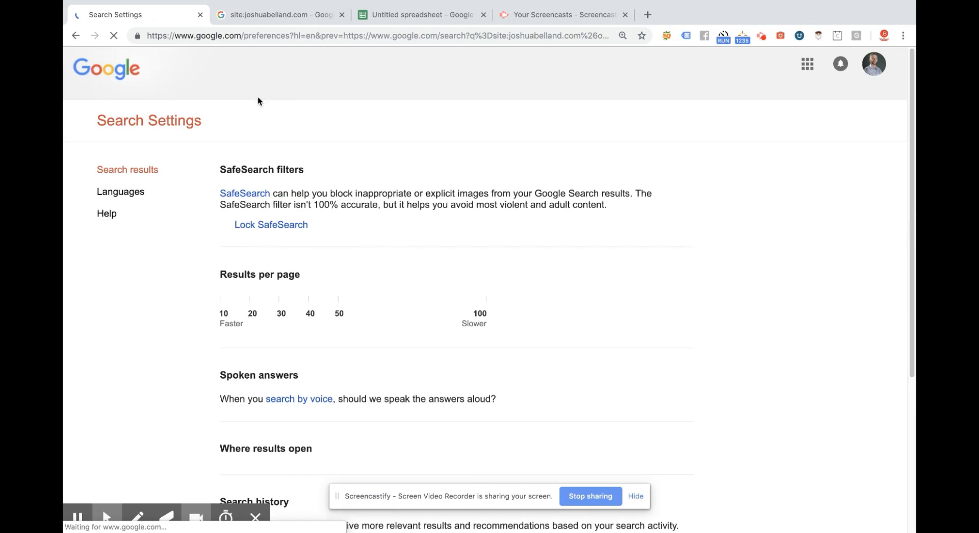
scroll(370, 291, "down", 3)
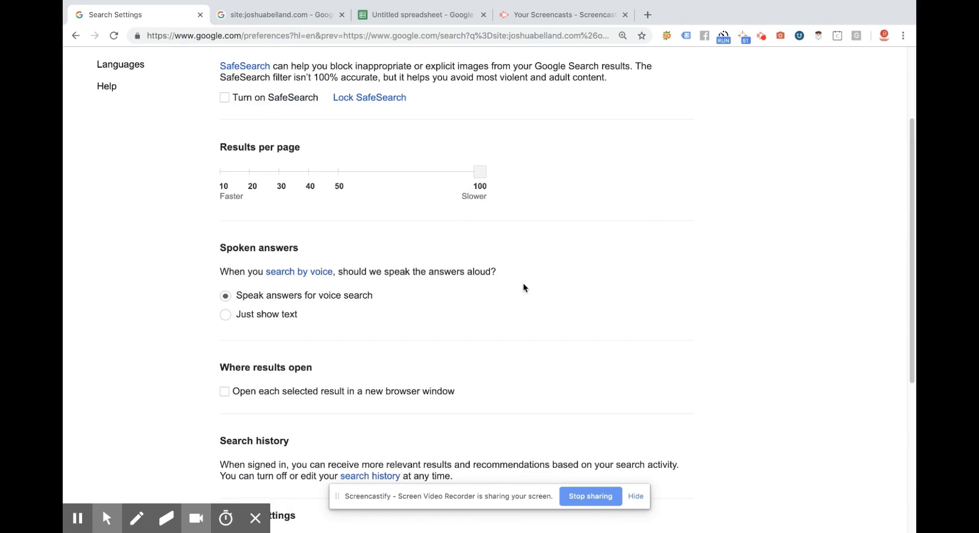
scroll(523, 288, "down", 5)
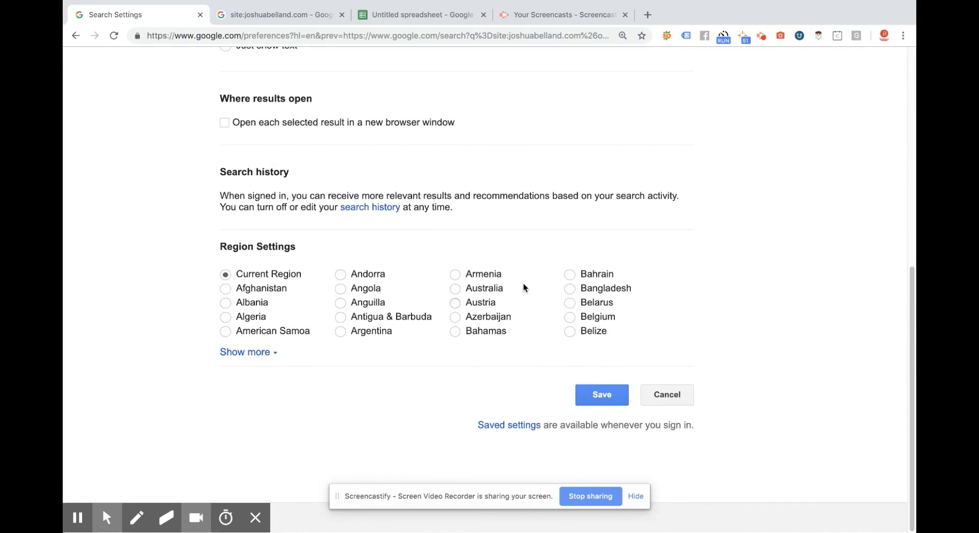
left_click(601, 397)
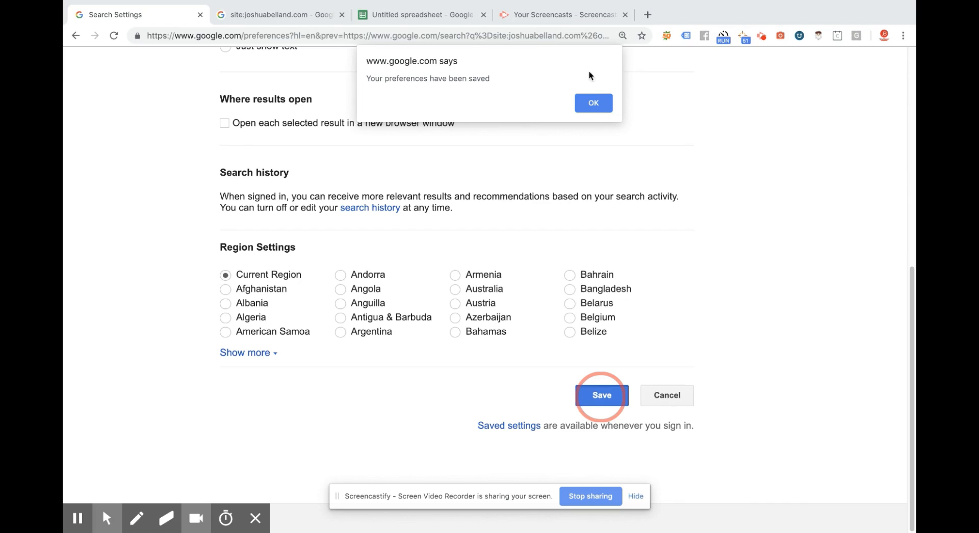
left_click(593, 104)
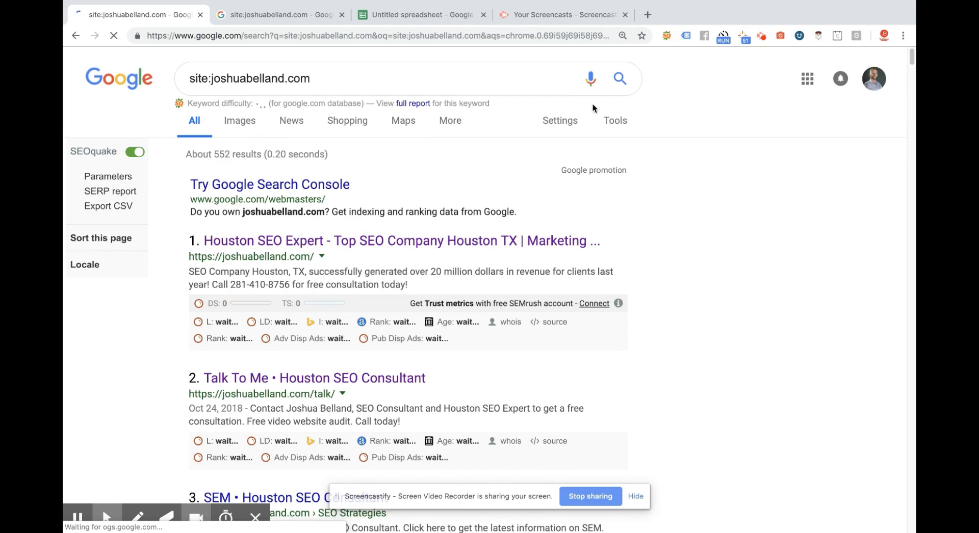
Step: Look at the SEOquake extension's page metrics, dismissing its captcha tip, and close the overview
left_click(667, 39)
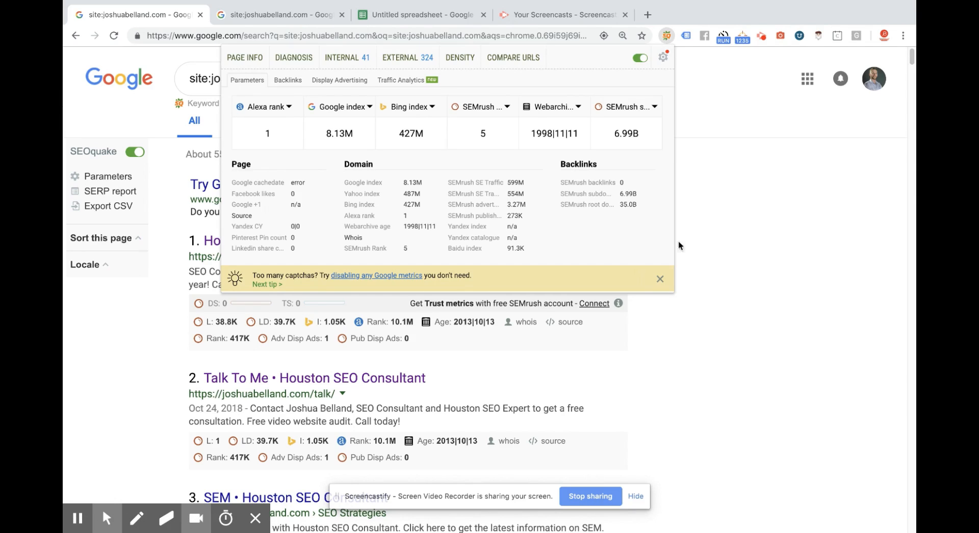
left_click(659, 278)
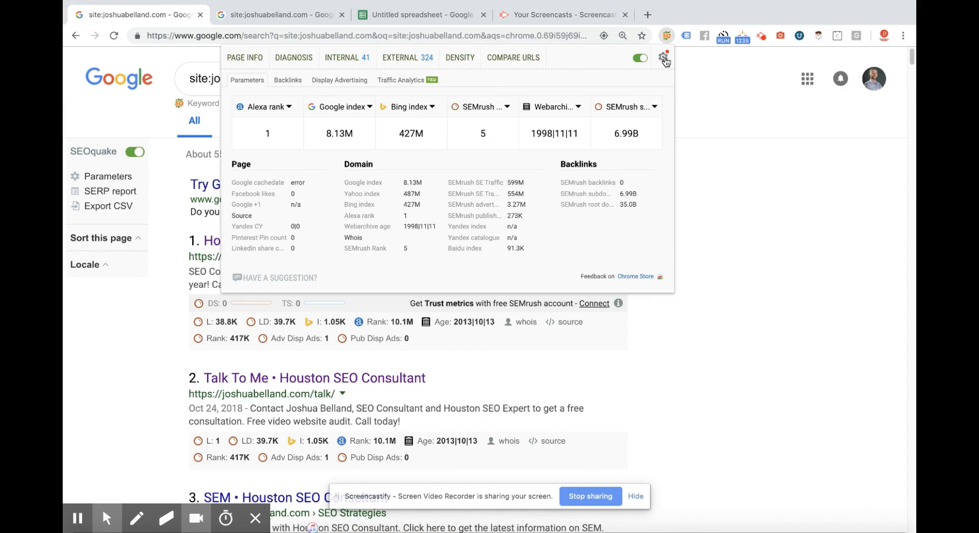
left_click(663, 57)
left_click(663, 57)
left_click(667, 35)
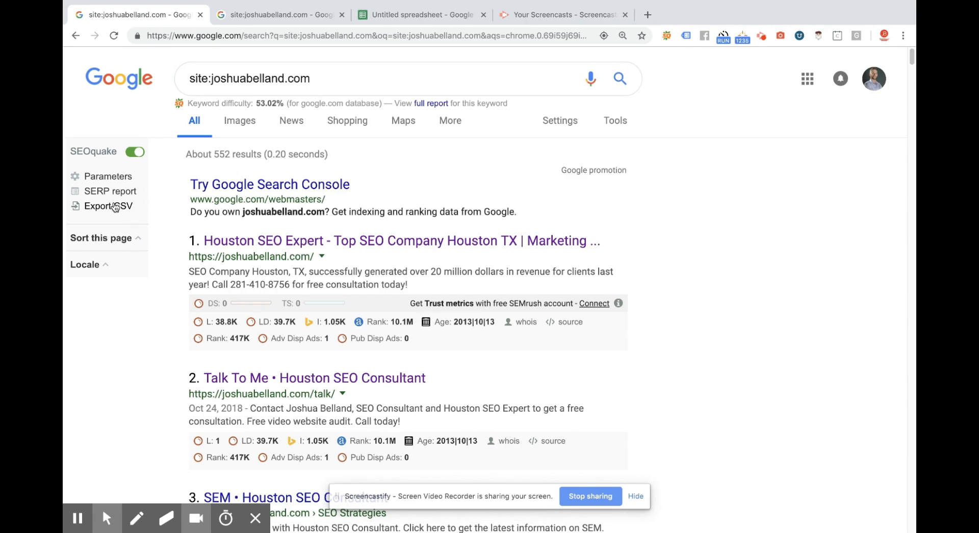
Step: Export the search results with SEOquake as sitejoshuabelland.com (1).csv in the Joshua Video folder
left_click(115, 207)
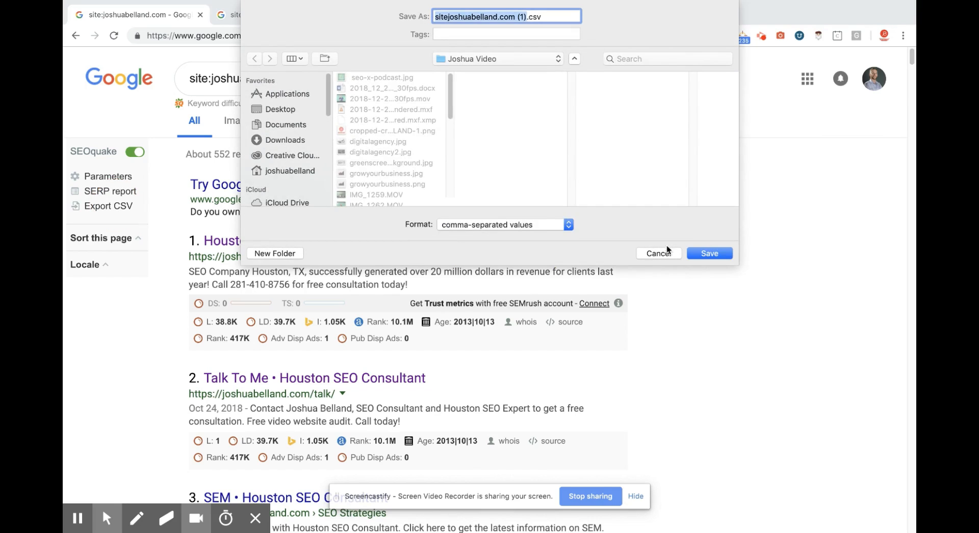
left_click(722, 253)
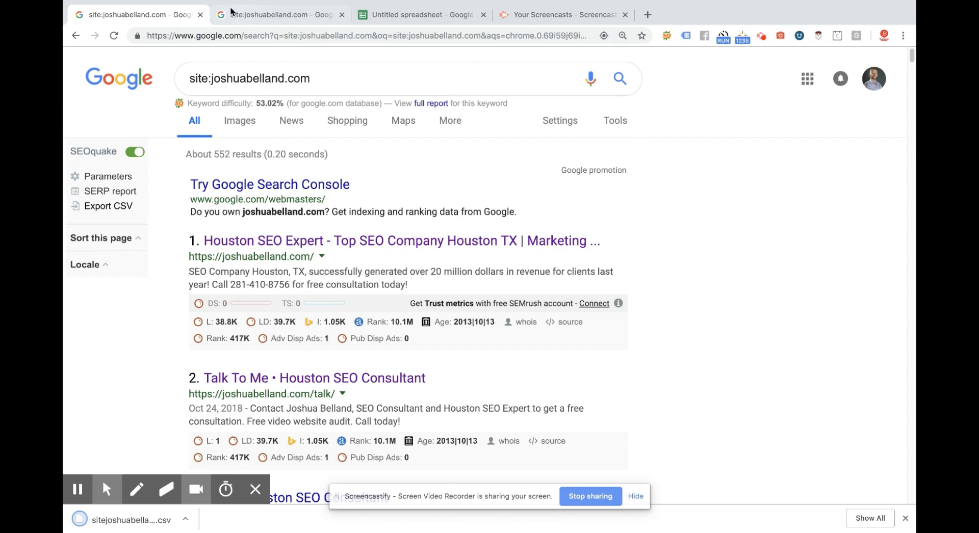
Step: Switch to the untitled Google Sheets spreadsheet, look over its URL list and add a blank sheet
left_click(270, 15)
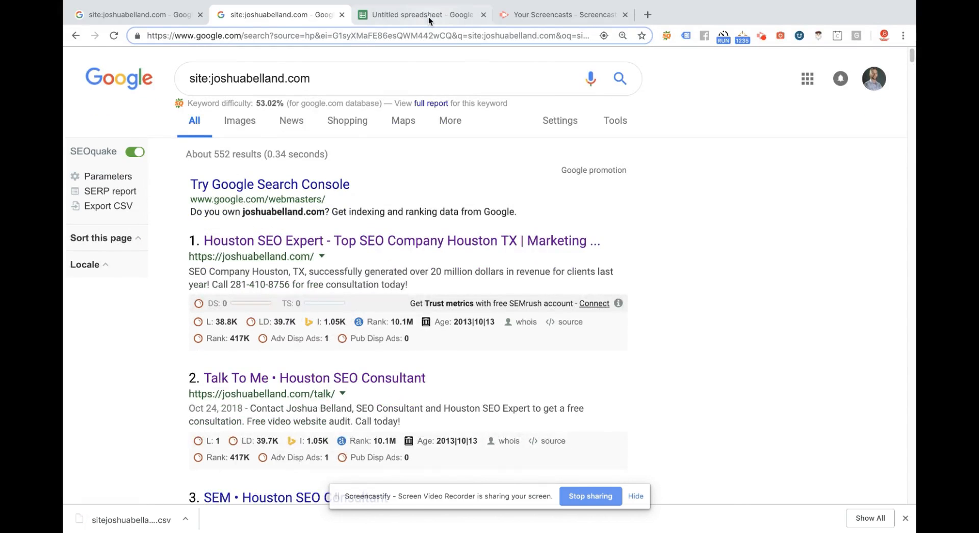
left_click(429, 18)
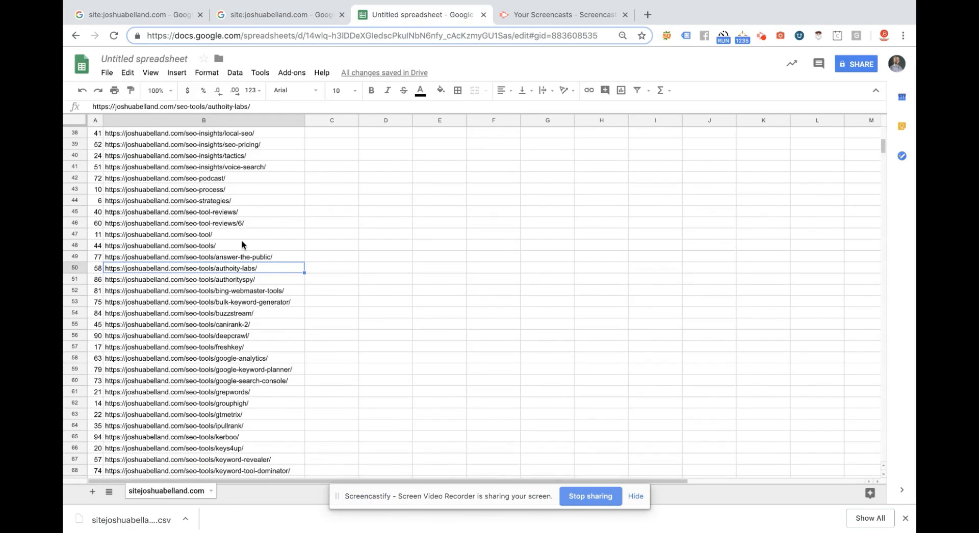
scroll(241, 245, "up", 15)
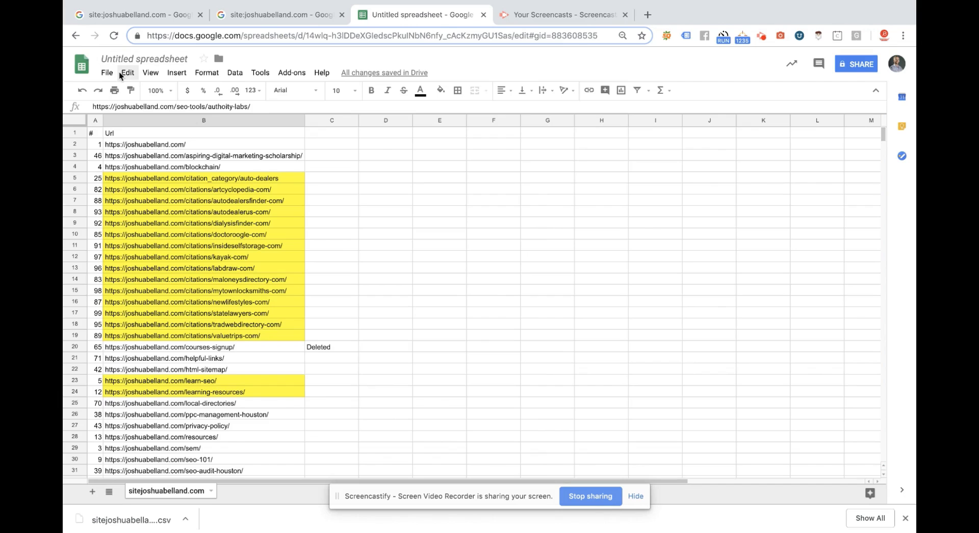
scroll(192, 268, "down", 7)
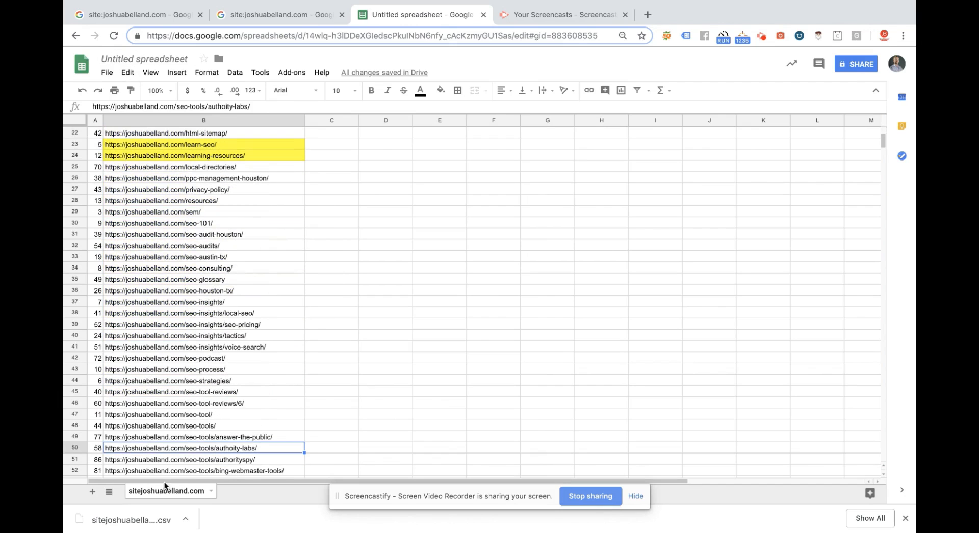
left_click(92, 492)
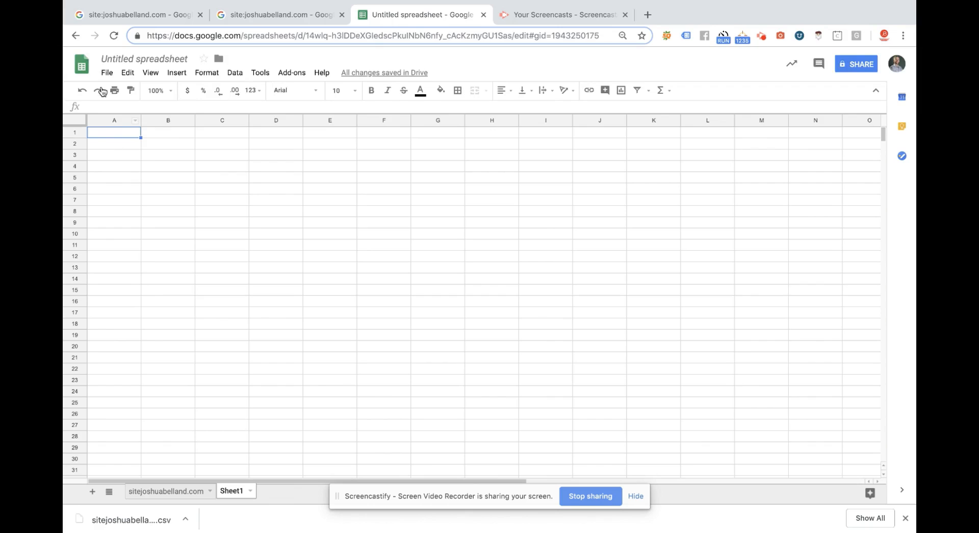
Step: Upload sitejoshuabelland.com (1).csv from the computer as the file to import
left_click(107, 72)
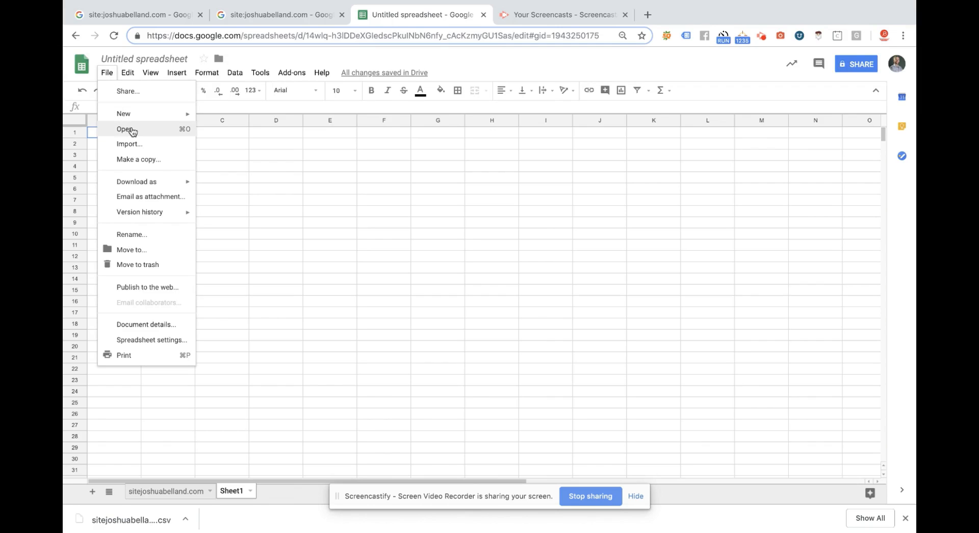
left_click(144, 143)
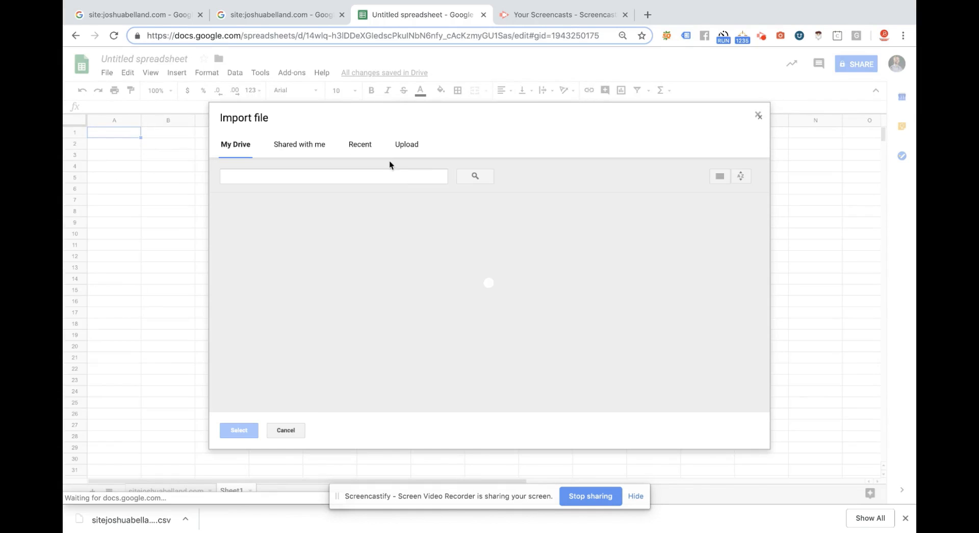
left_click(407, 145)
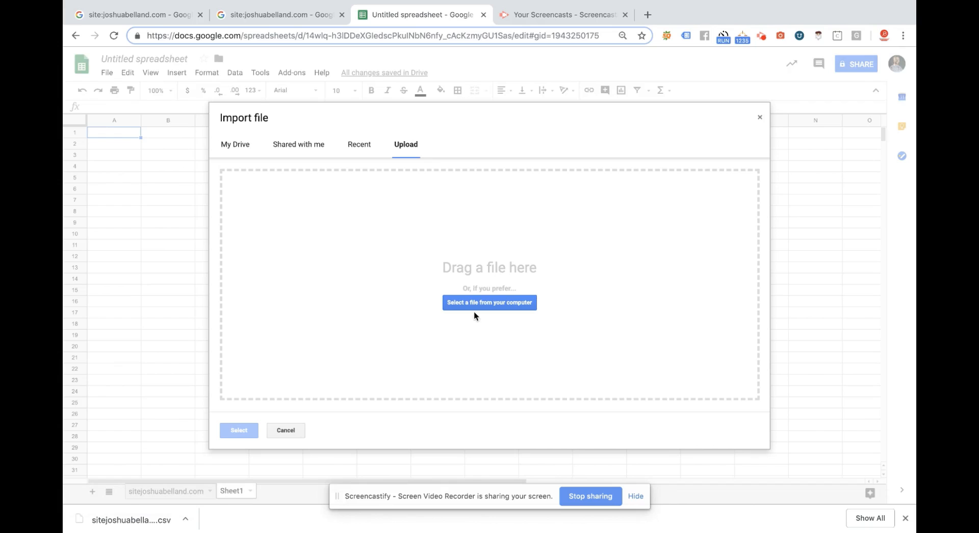
left_click(467, 303)
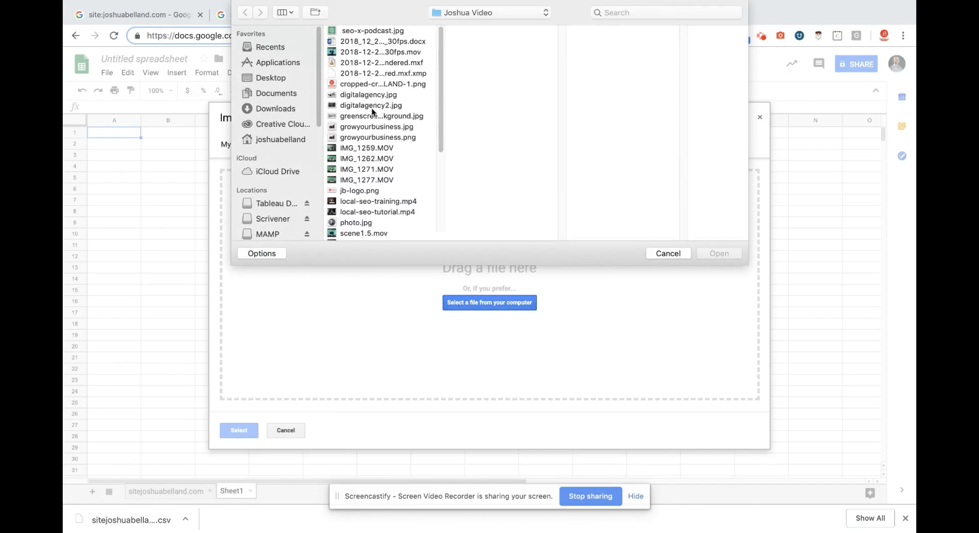
scroll(383, 127, "down", 5)
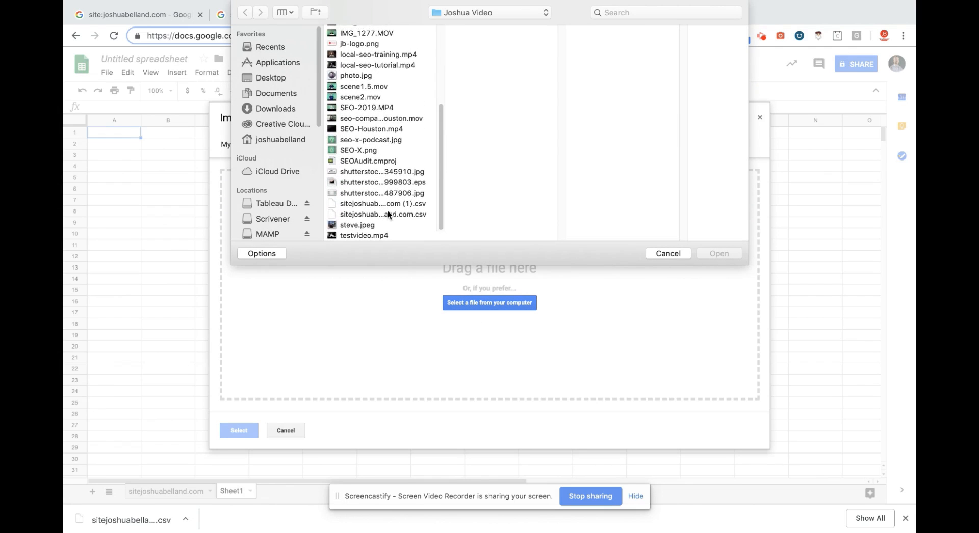
double_click(384, 202)
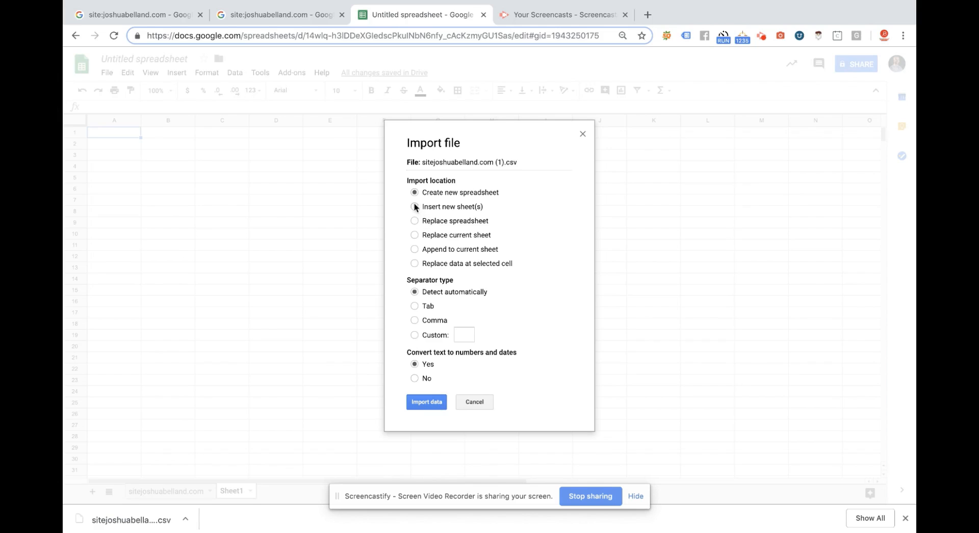
Step: Import the CSV as a new spreadsheet with a semicolon as the custom separator and open the imported file
left_click(415, 335)
left_click(467, 336)
type(";")
left_click(430, 405)
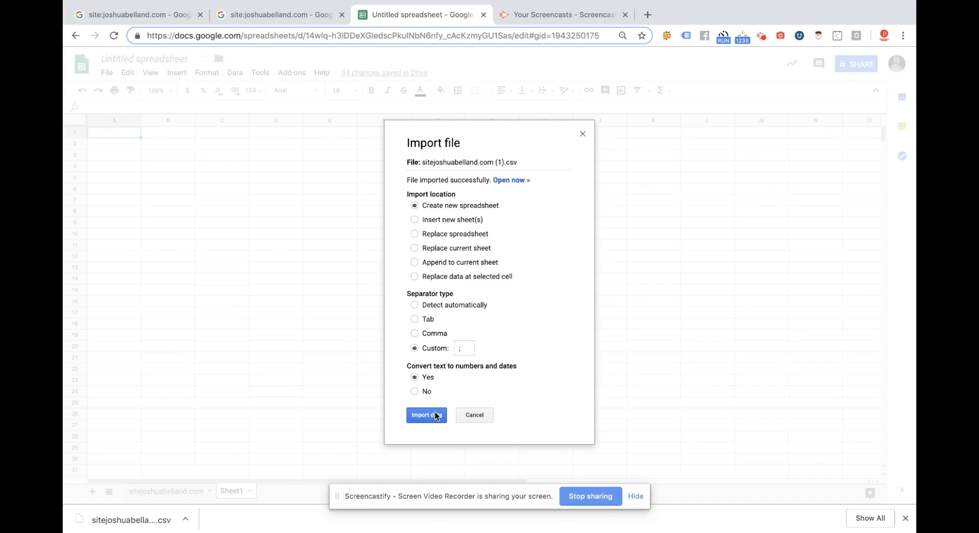
left_click(436, 416)
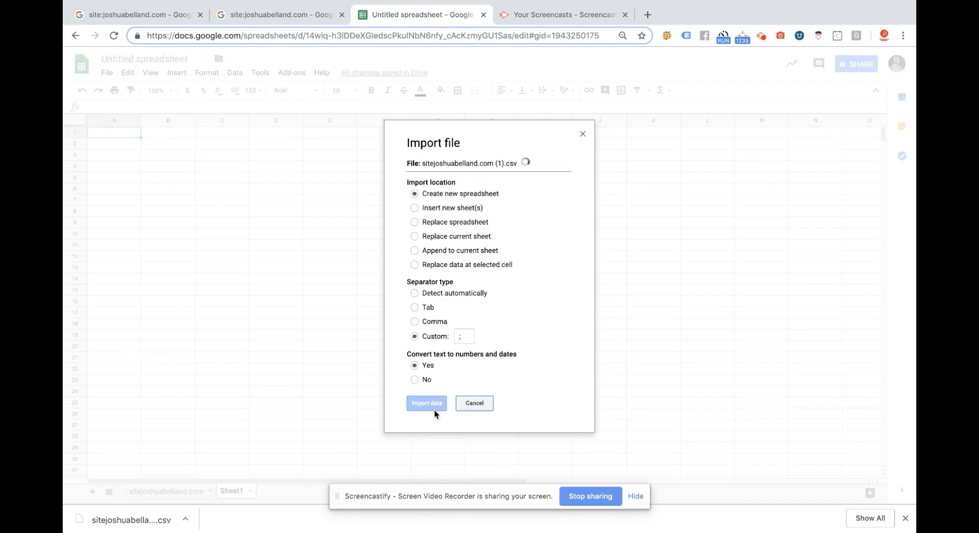
left_click(512, 179)
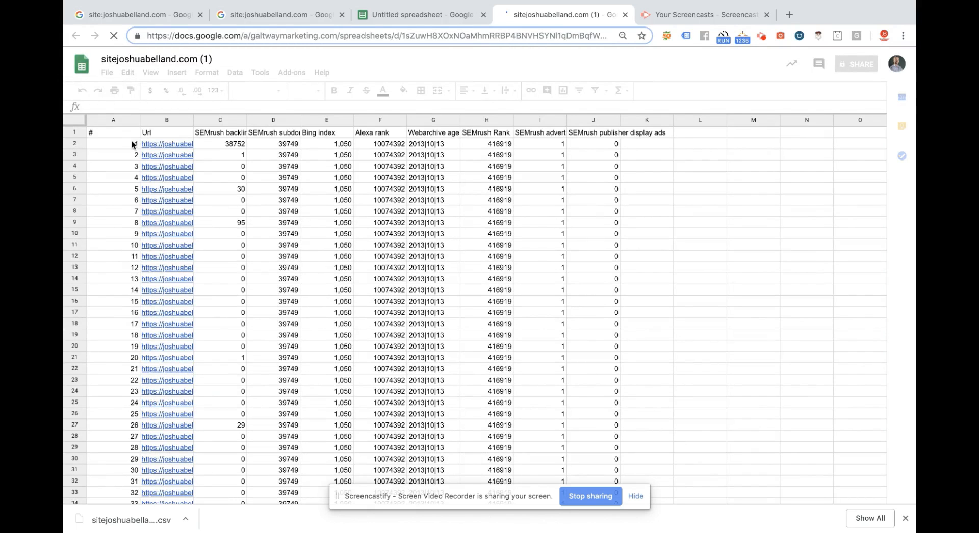
Step: Return to the untitled spreadsheet, import the same CSV as a new spreadsheet with automatic separator detection, and open it
left_click(405, 14)
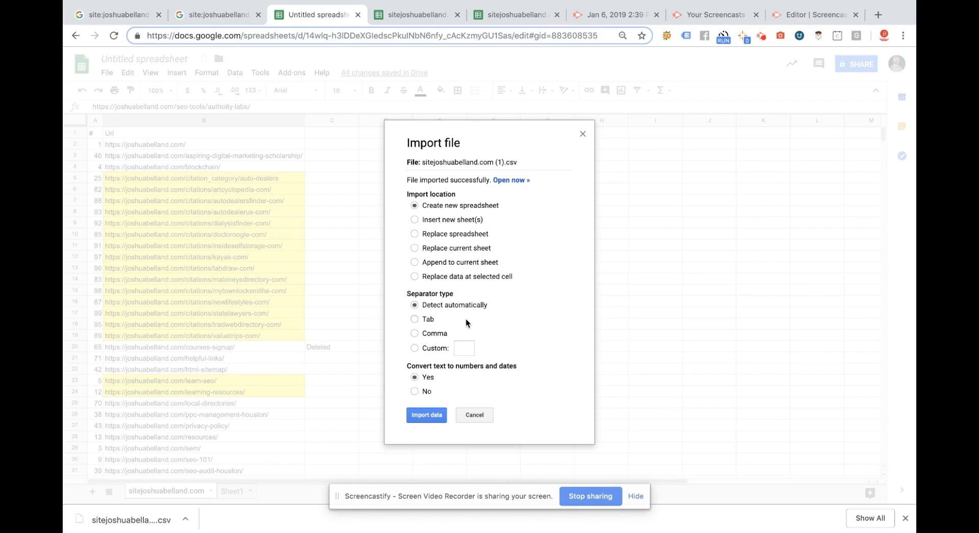
left_click(431, 415)
left_click(515, 181)
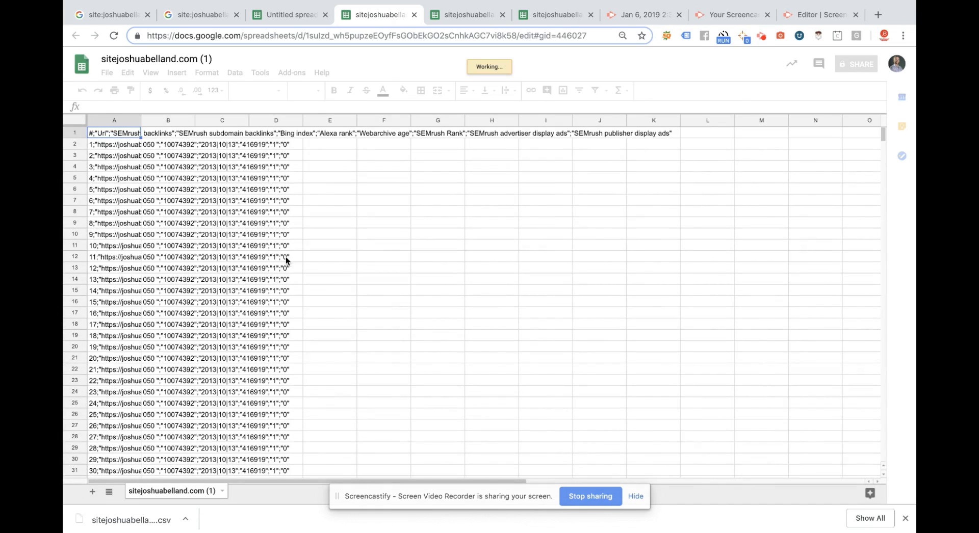
Step: Fit column A's width to its contents and inspect the entries in cells A8 and A9
left_click(75, 121)
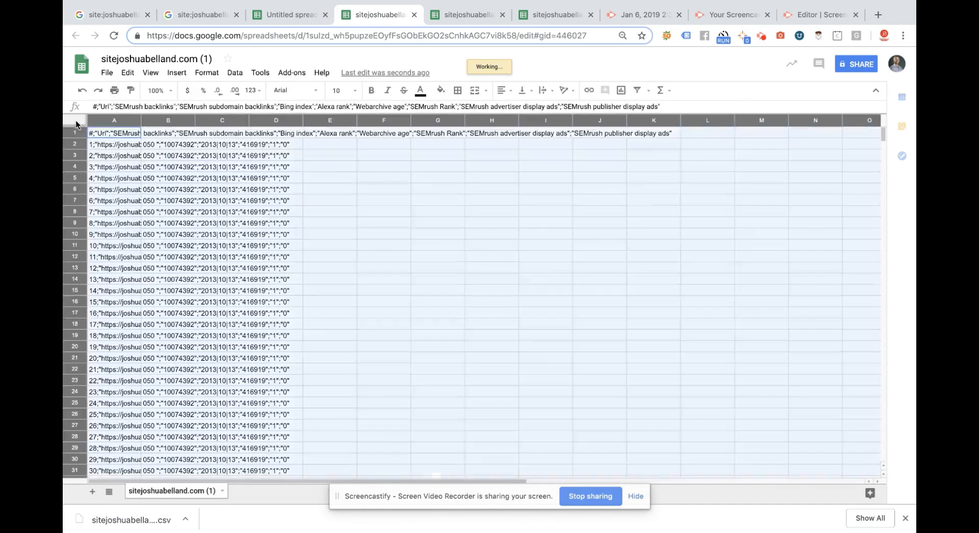
double_click(140, 121)
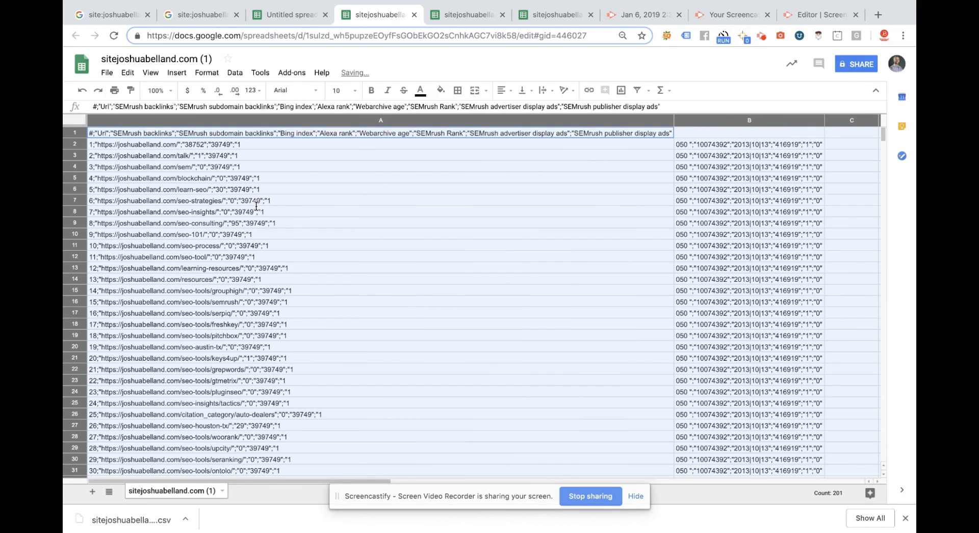
double_click(235, 215)
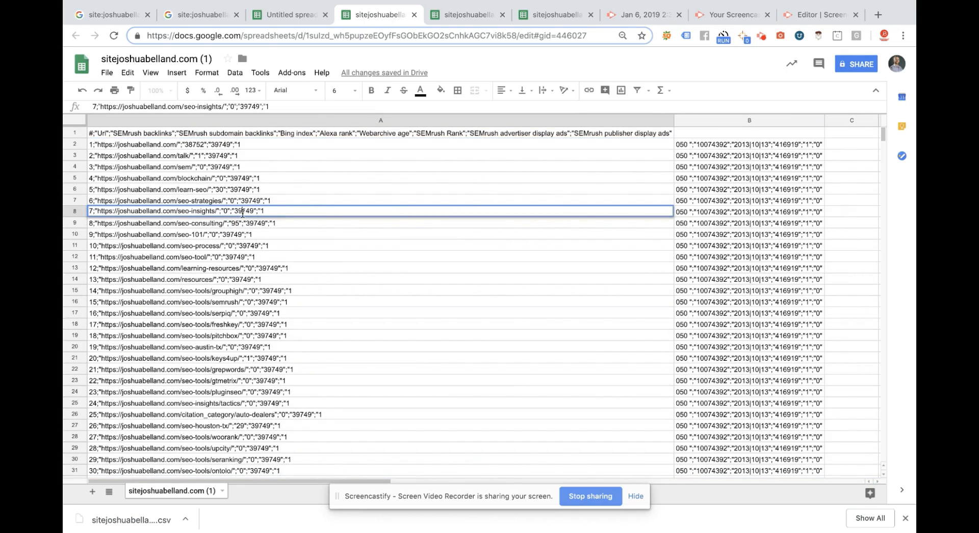
left_click(311, 220)
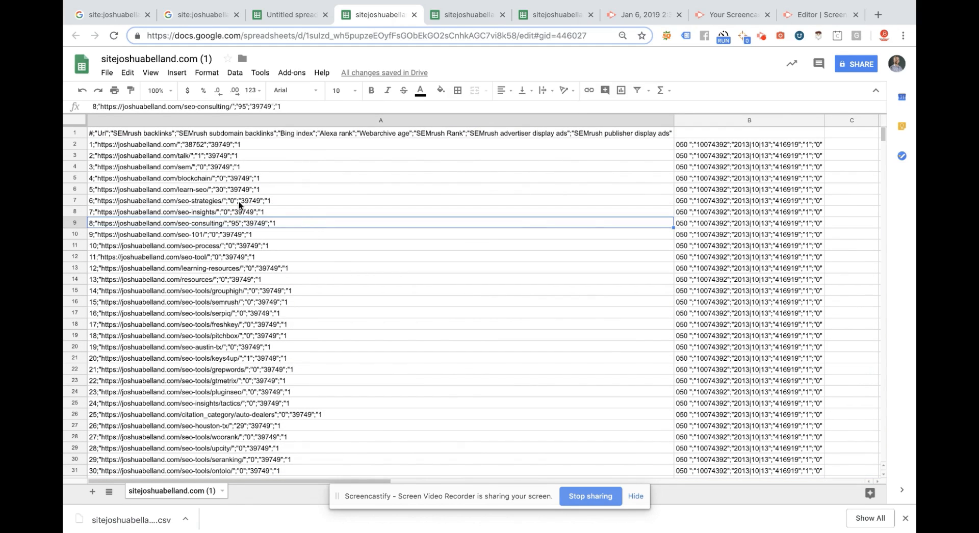
Step: Split column A's text into columns with a semicolon separator and fit column A's width to its contents
left_click(236, 120)
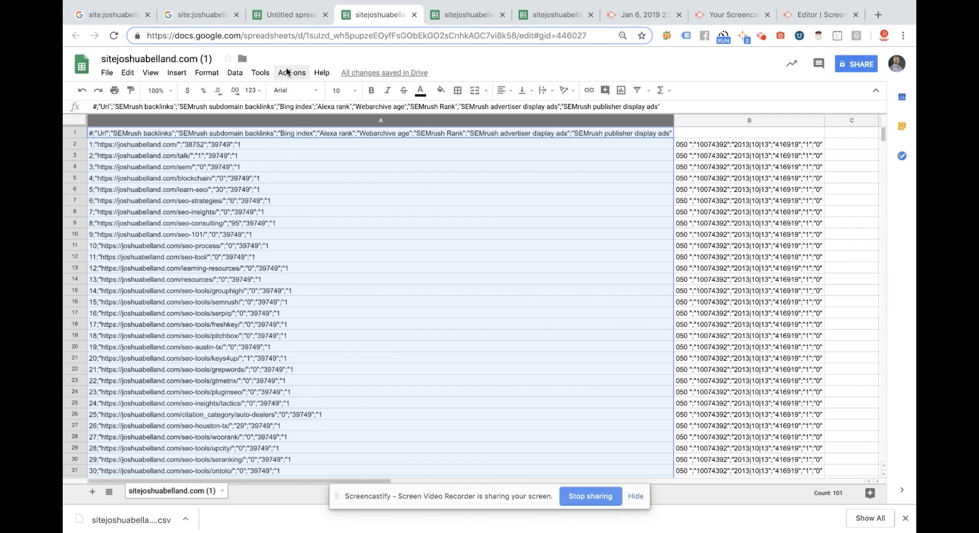
left_click(232, 74)
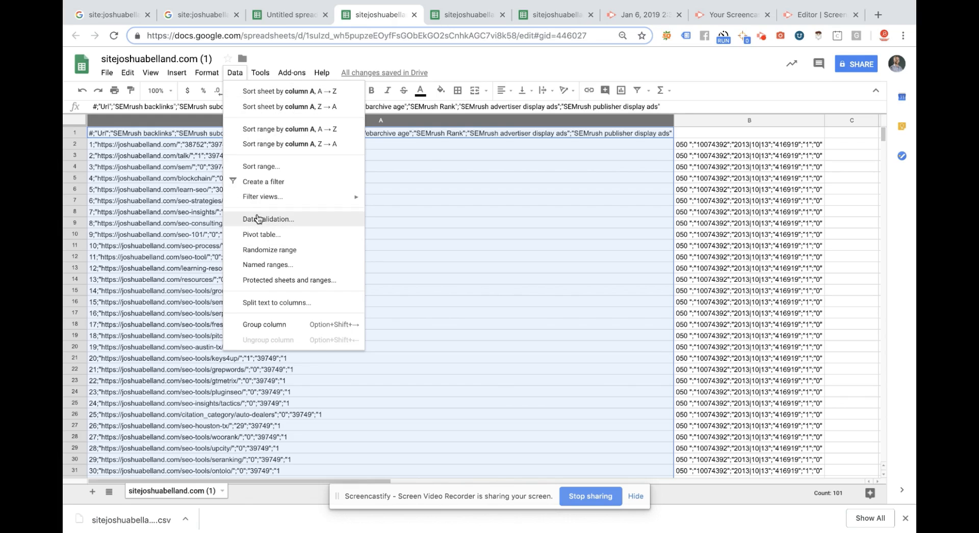
left_click(288, 305)
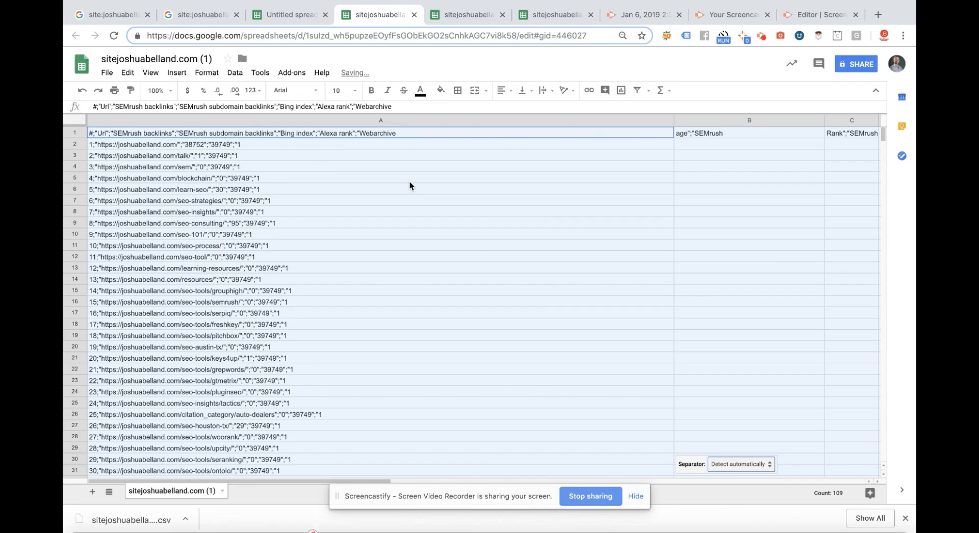
left_click(762, 466)
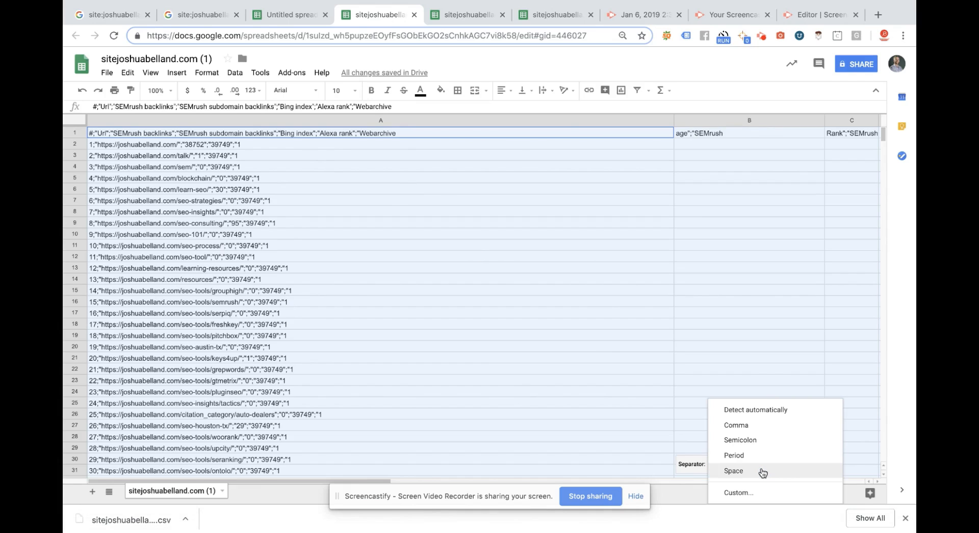
left_click(766, 443)
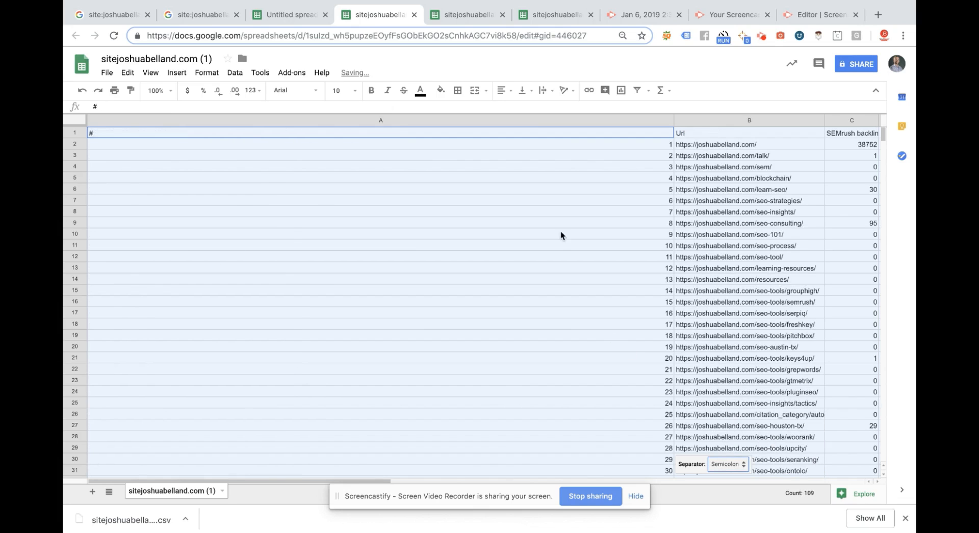
left_click(673, 121)
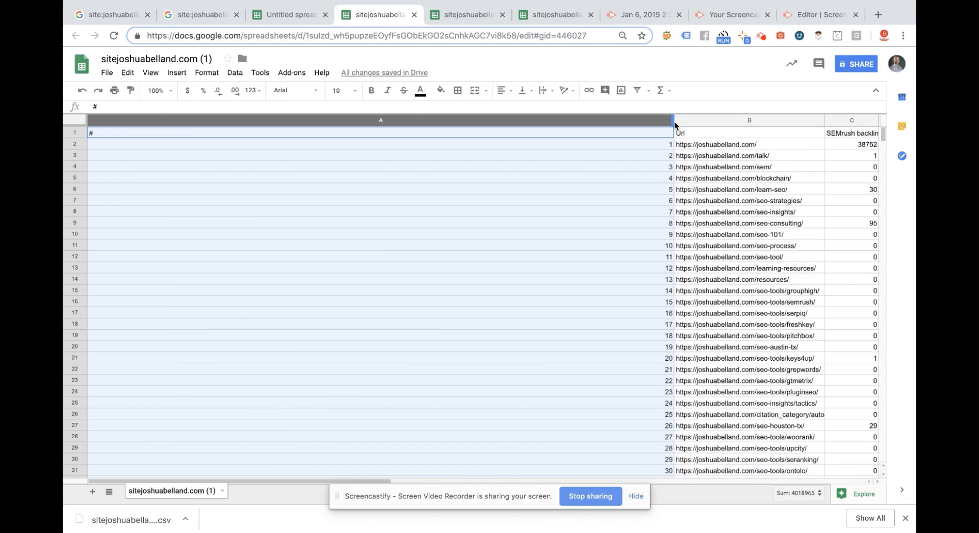
double_click(674, 121)
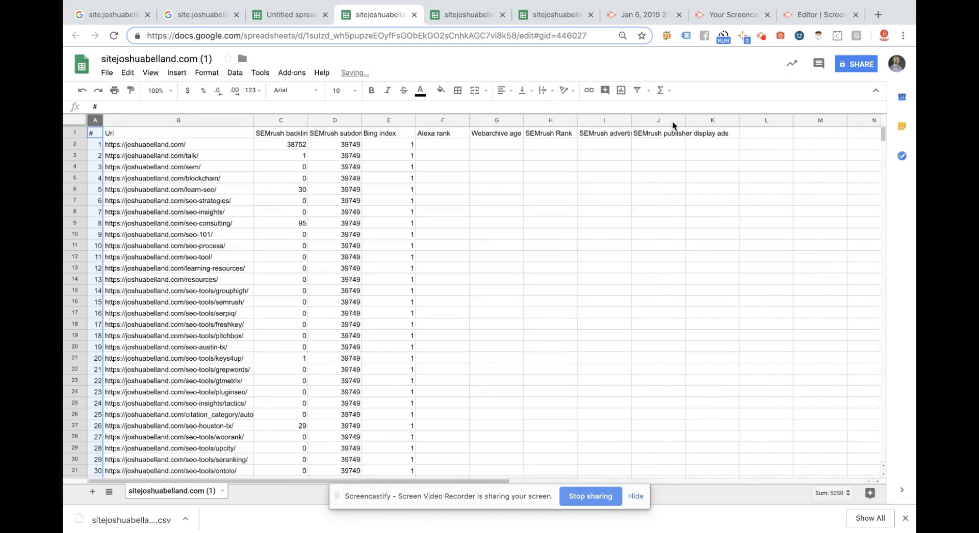
Step: Delete columns C through K so only the numbering and URL columns are kept
left_click(293, 123)
left_click(709, 121, "shift")
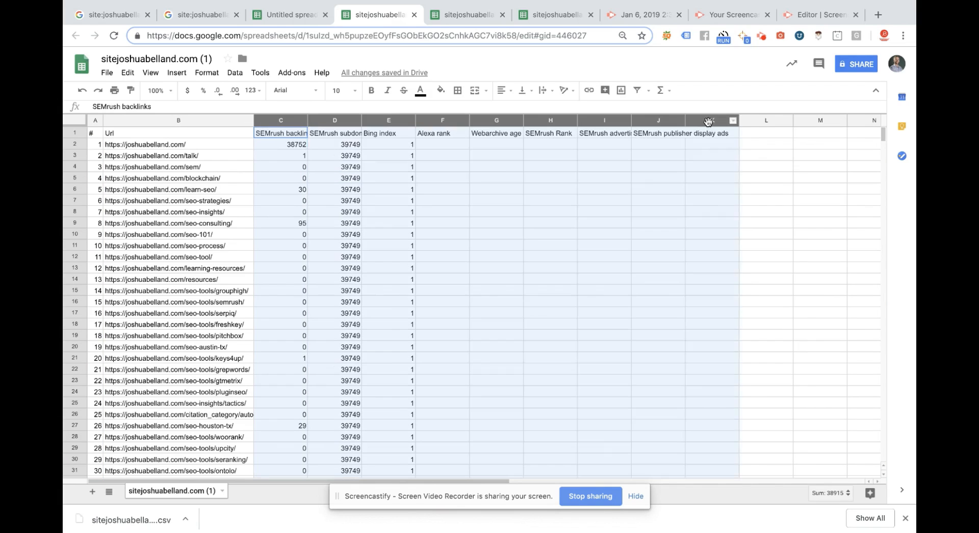
right_click(709, 122)
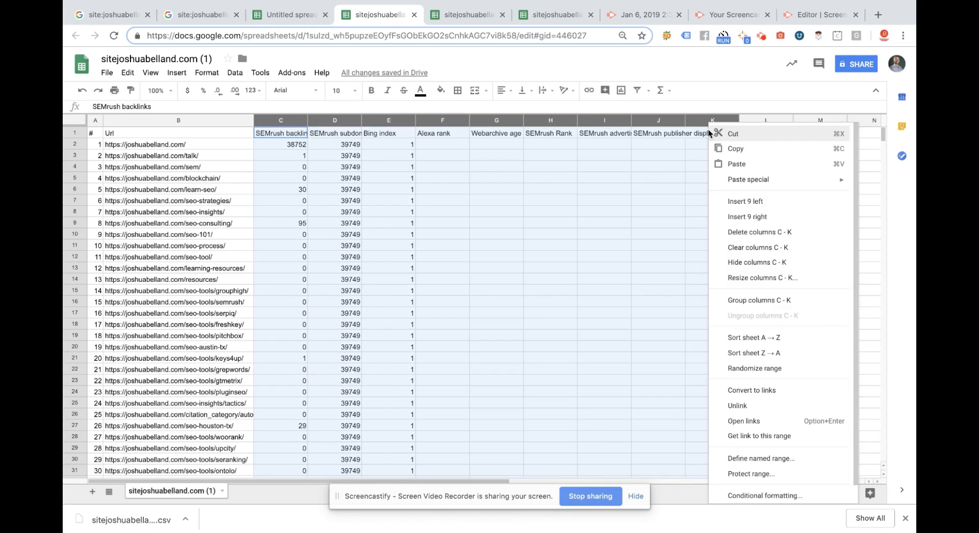
left_click(759, 233)
left_click(325, 223)
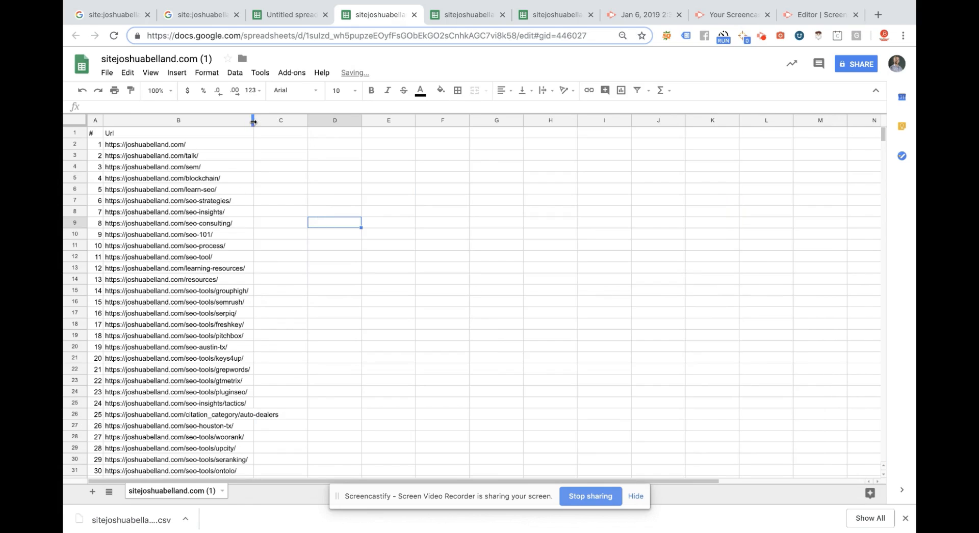
Step: Widen column B to fit the full URLs and sort the sheet by column B from A to Z
left_click_drag(253, 121, 304, 120)
left_click(301, 213)
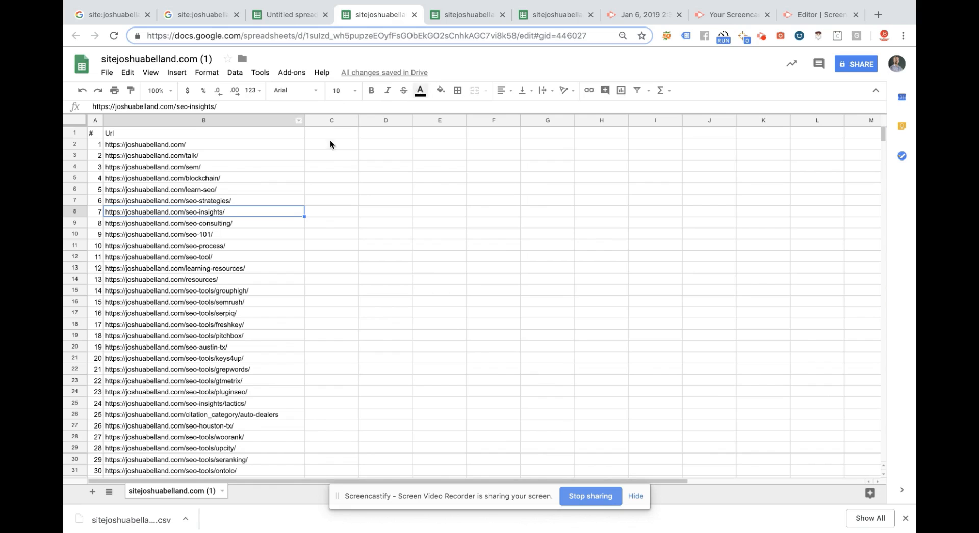
left_click(298, 121)
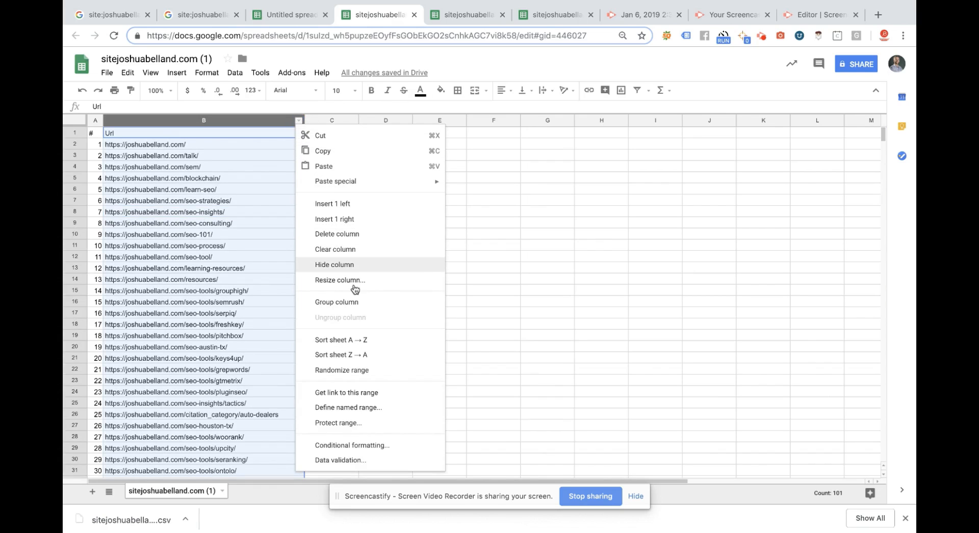
left_click(371, 340)
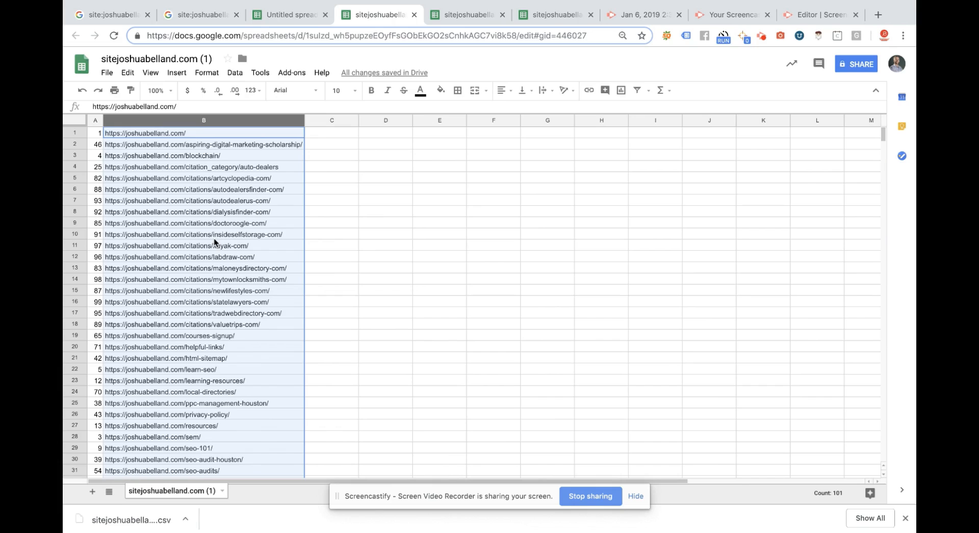
Step: Examine the citations URLs in the sorted column B
left_click(206, 179)
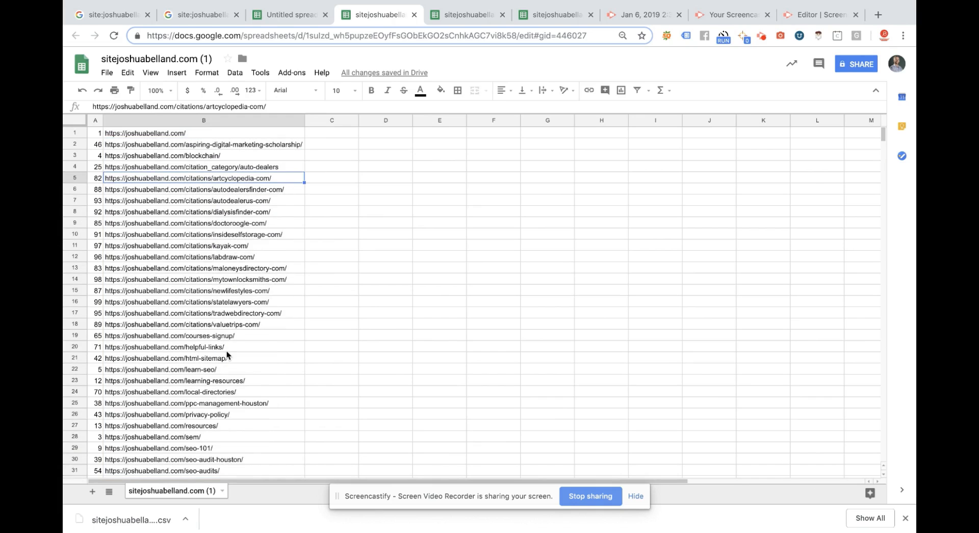
left_click(226, 121)
left_click(203, 193)
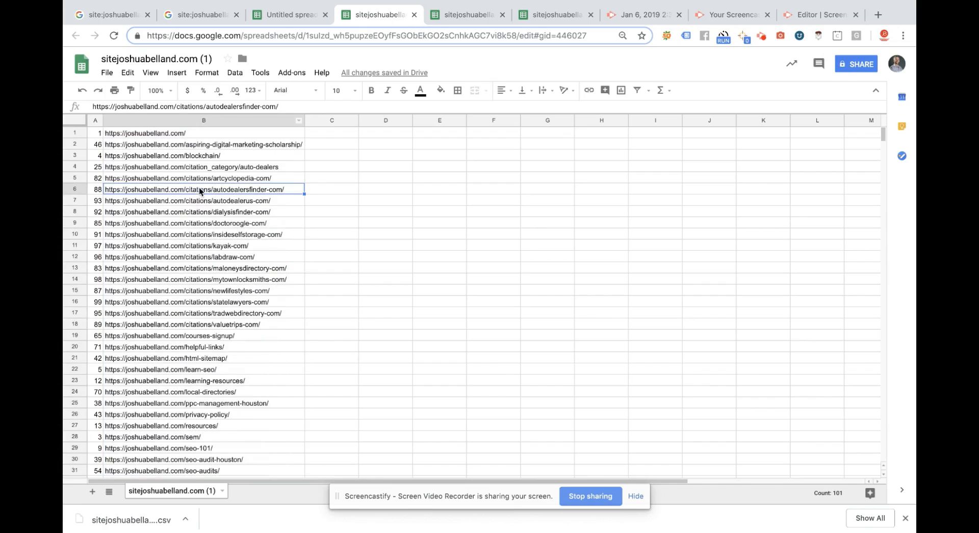
left_click(194, 201)
left_click(194, 223)
left_click(196, 245)
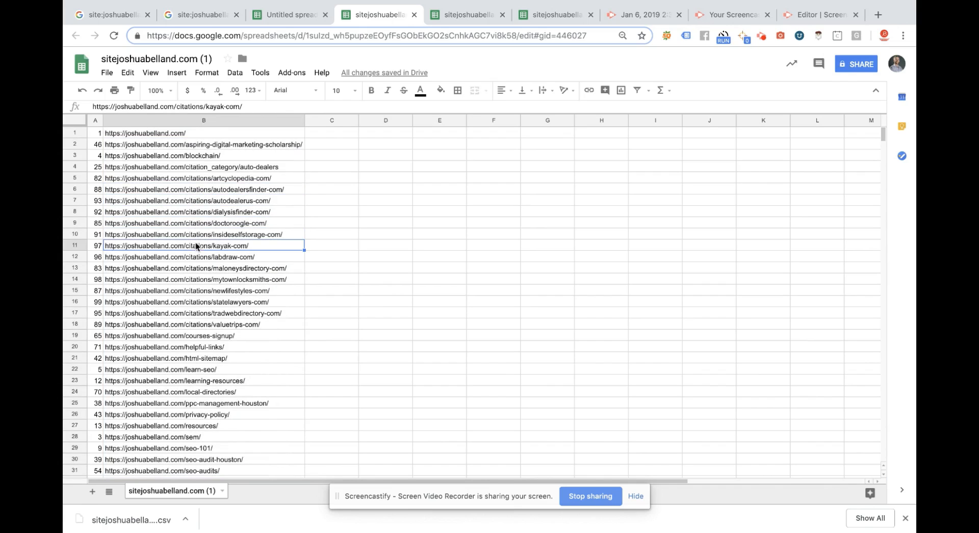
left_click(203, 303)
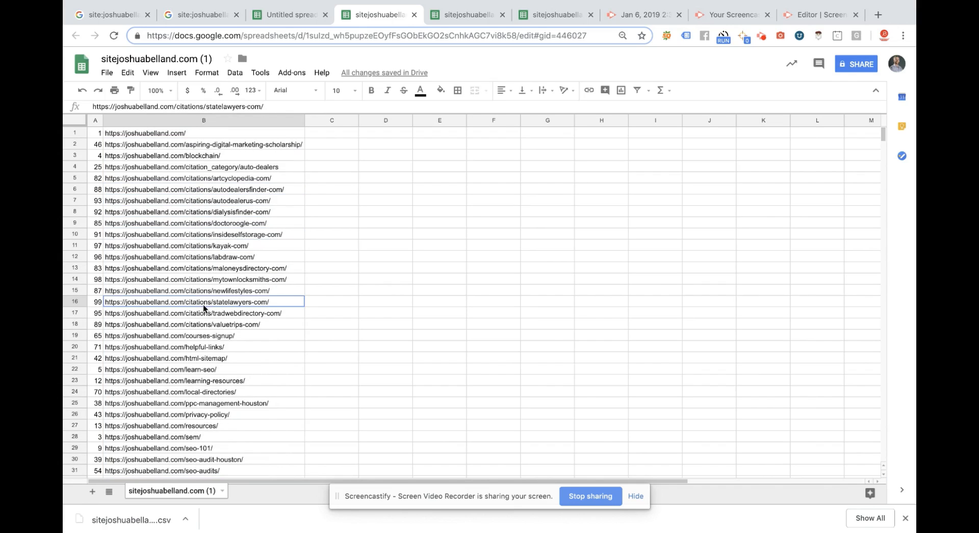
Step: Highlight the citation URLs in cells B4 to B18 with a yellow fill
left_click(227, 325)
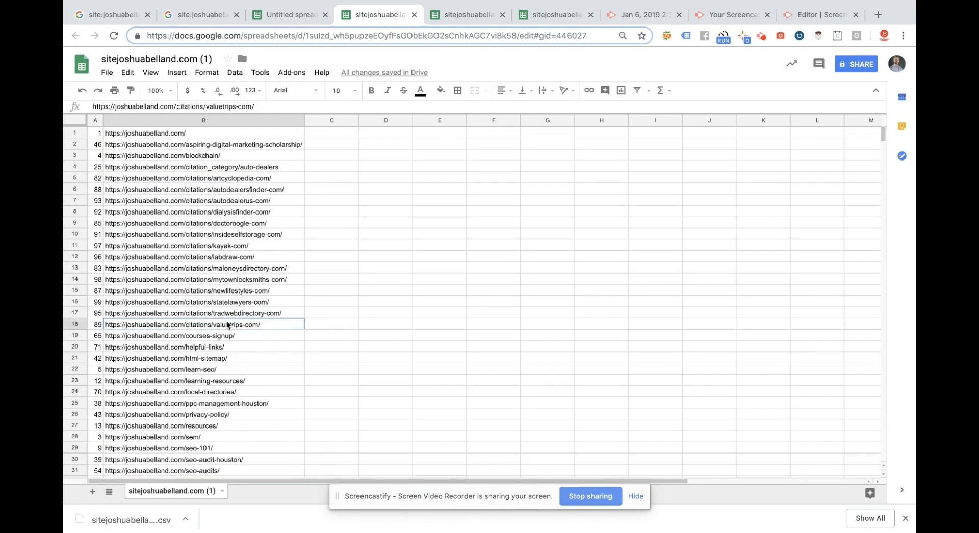
left_click(220, 163, "shift")
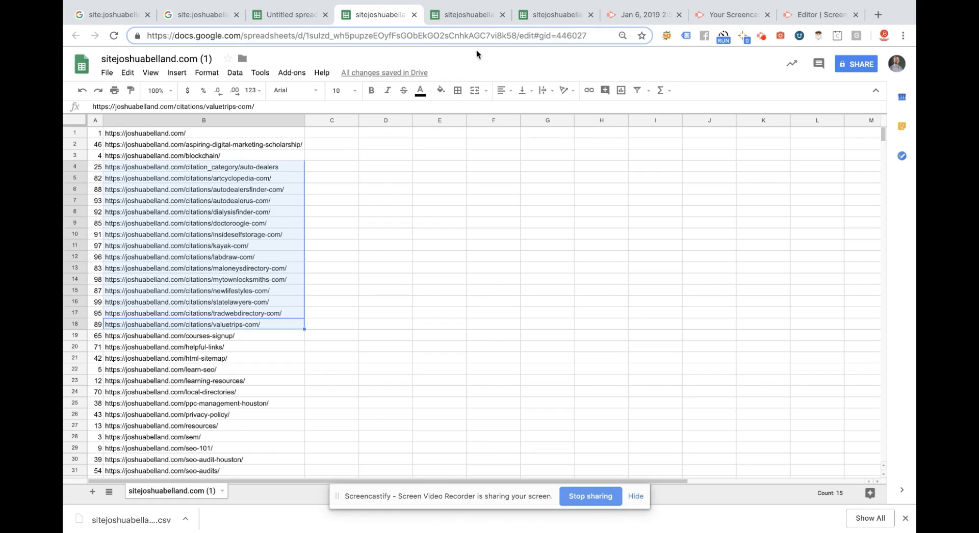
left_click(440, 90)
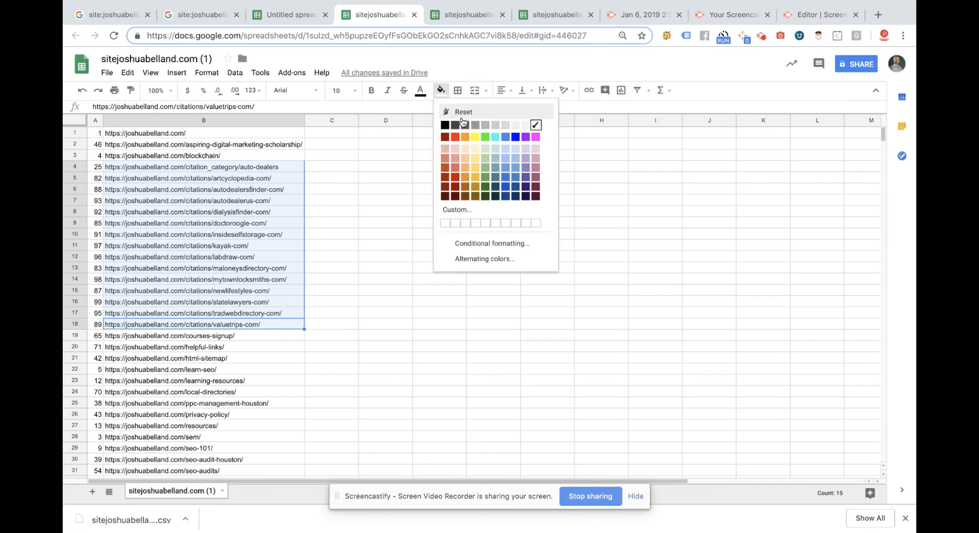
left_click(475, 137)
left_click(372, 244)
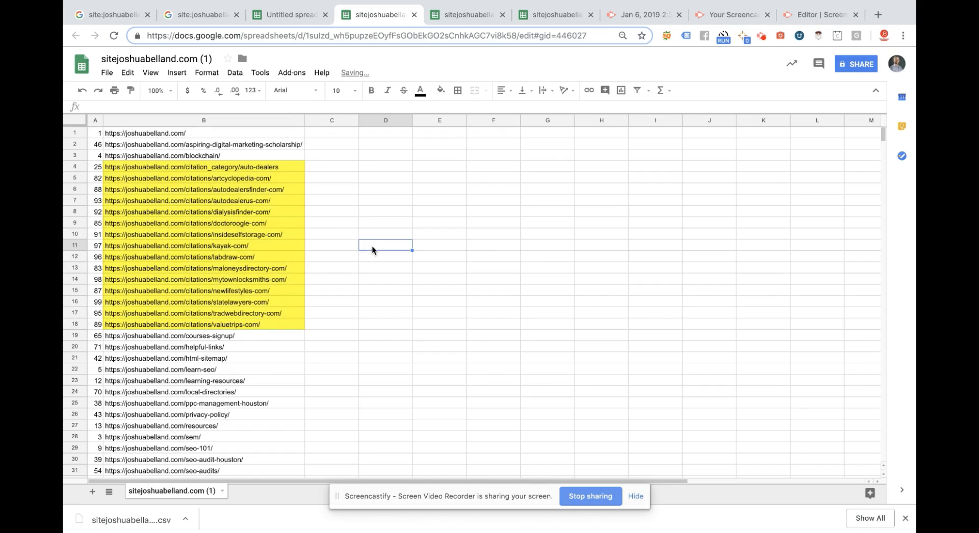
Step: Enter the note "Delete" in cell C19 beside the courses-signup URL
scroll(371, 246, "down", 3)
left_click(319, 269)
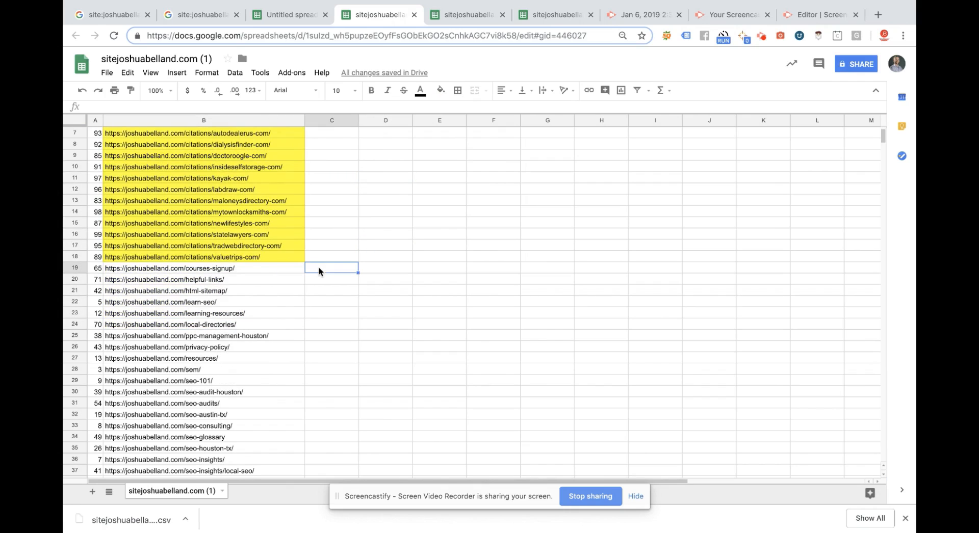
type("Delte")
left_click(374, 287)
Step: Enter the note "Robots Exclusion" in cell C26 beside the privacy-policy URL
scroll(279, 343, "down", 2)
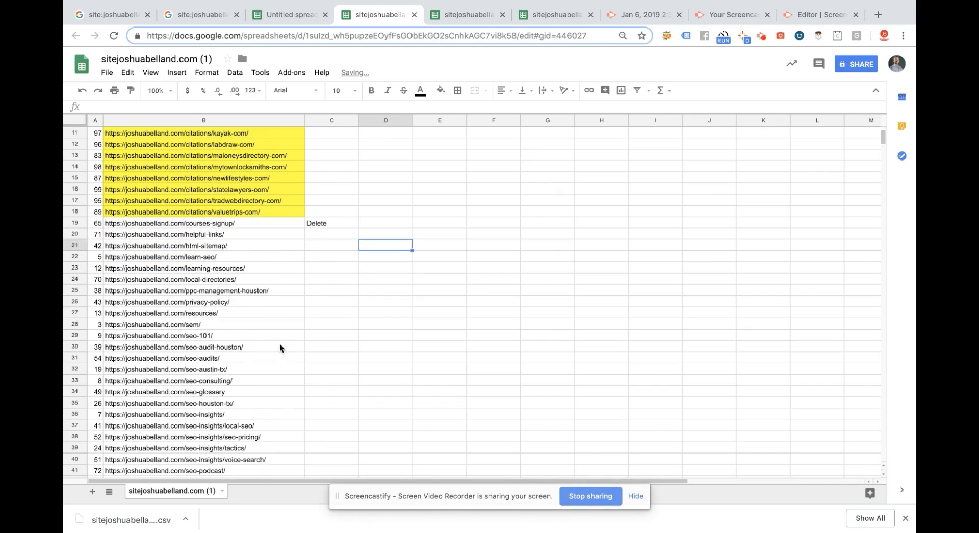
scroll(279, 343, "down", 2)
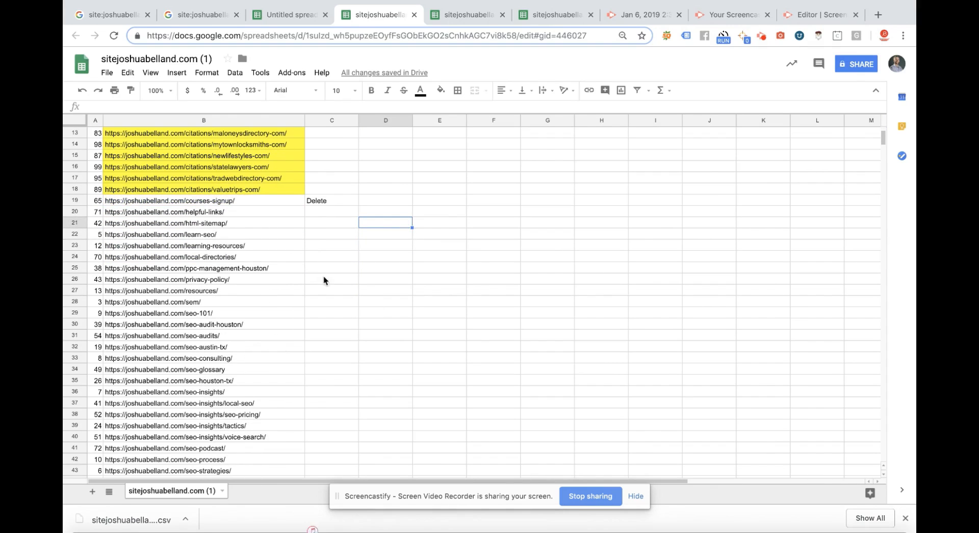
left_click(340, 280)
type("Rob0t")
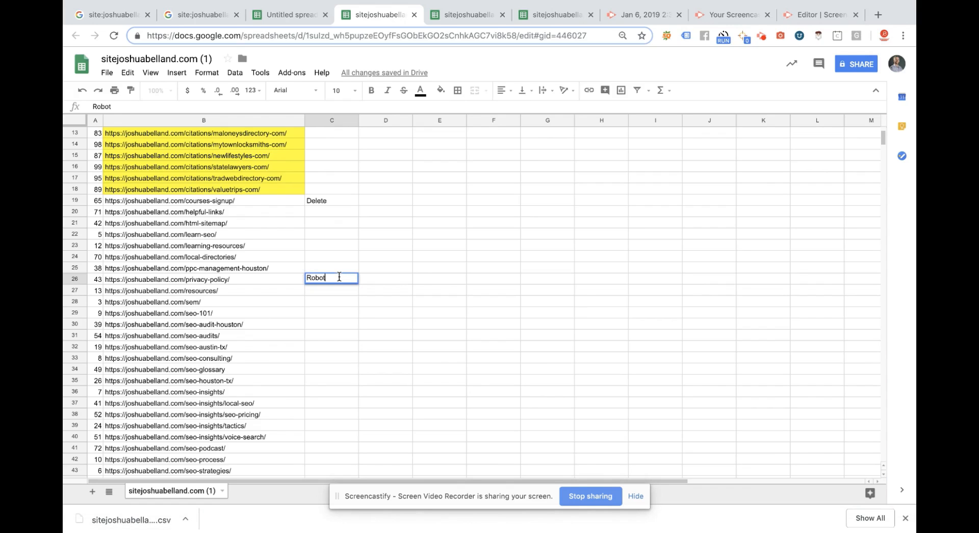
type("s Exclusion")
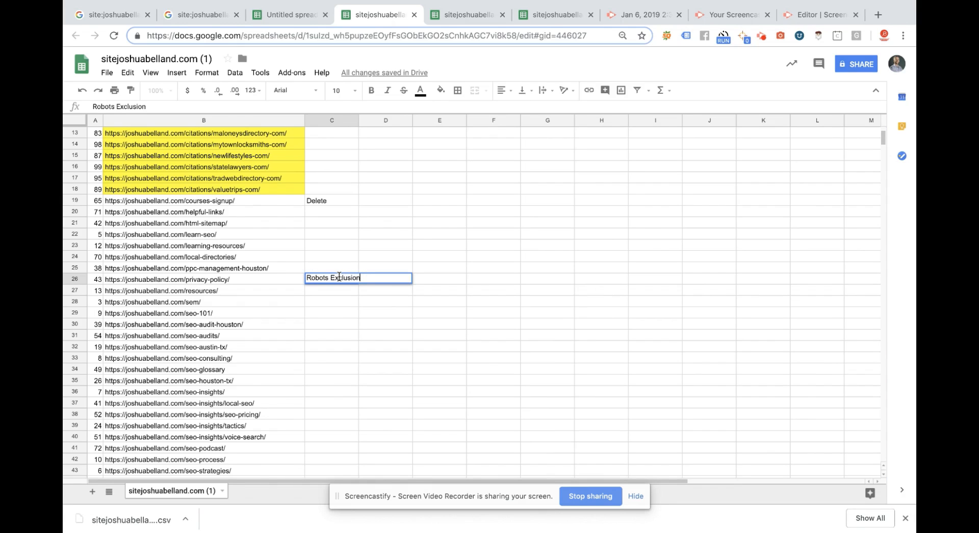
scroll(320, 329, "down", 4)
scroll(320, 328, "down", 2)
left_click(329, 362)
Step: Review the URL list, including the yellow citations group, the red seo-tools group and the notes in column C
scroll(329, 366, "down", 4)
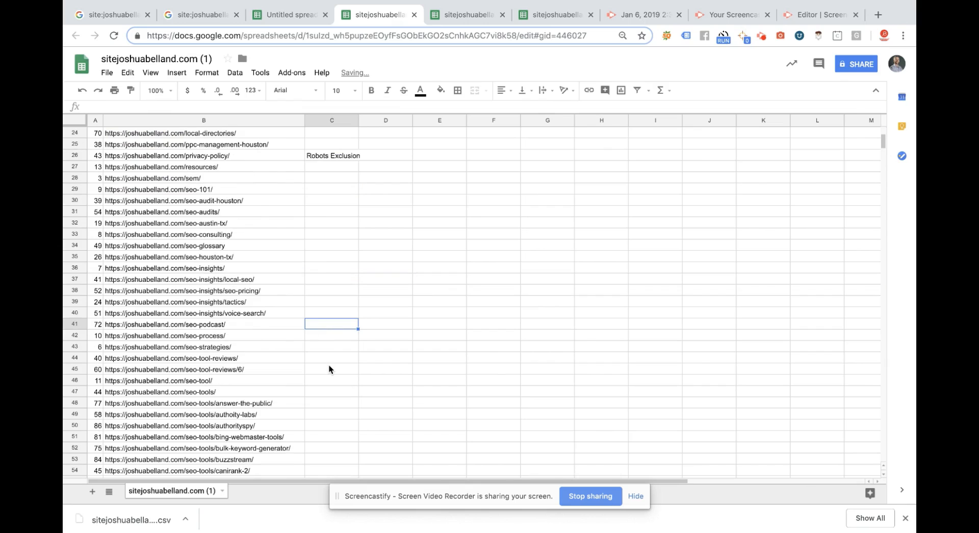
scroll(329, 366, "up", 5)
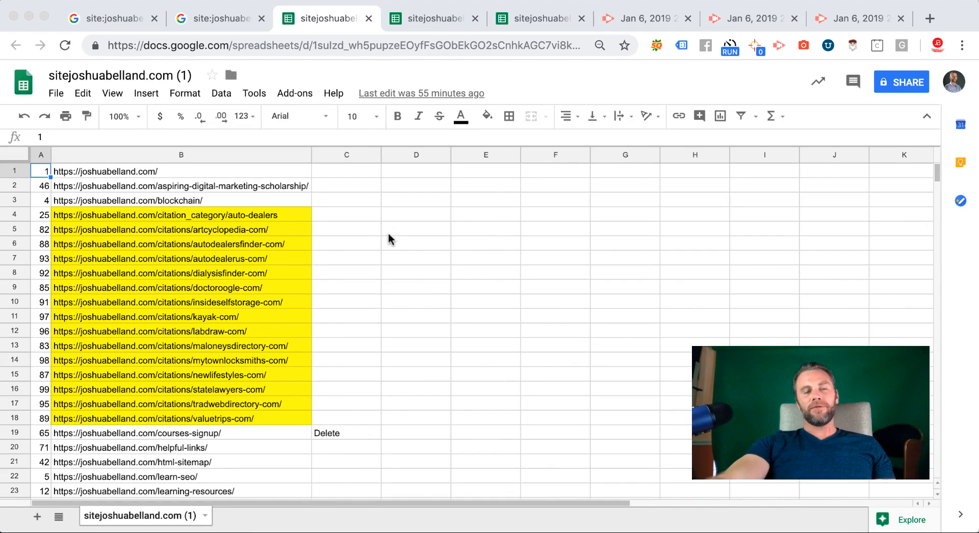
scroll(392, 236, "down", 10)
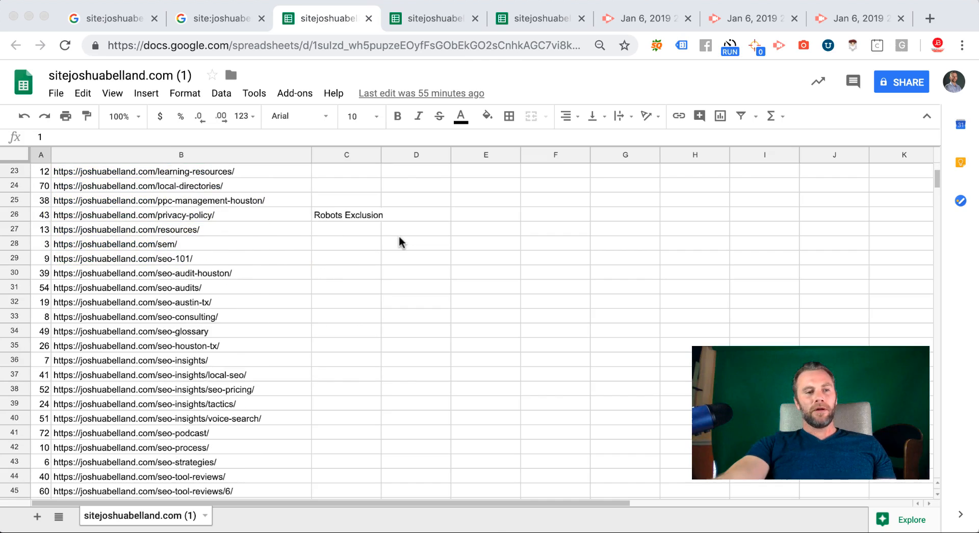
scroll(399, 242, "down", 10)
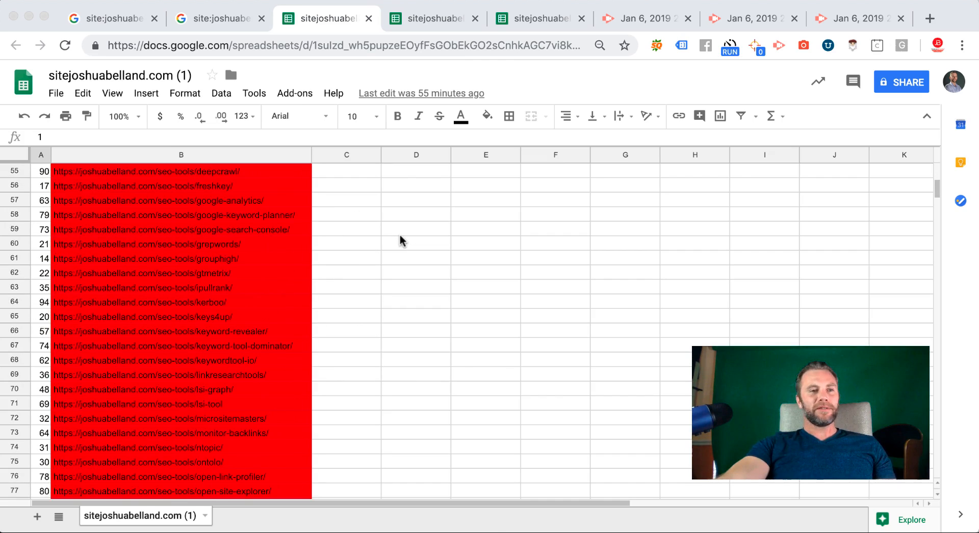
scroll(400, 237, "up", 15)
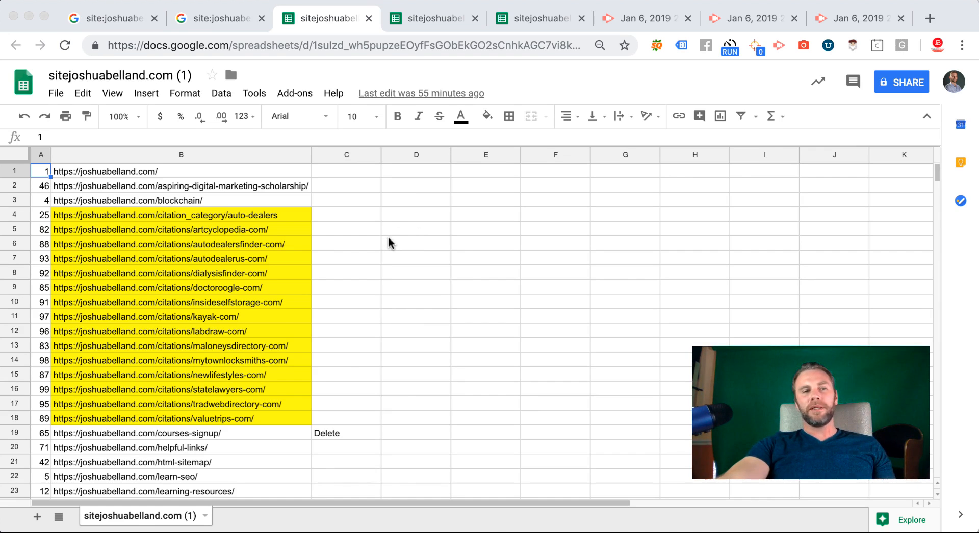
scroll(404, 241, "down", 2)
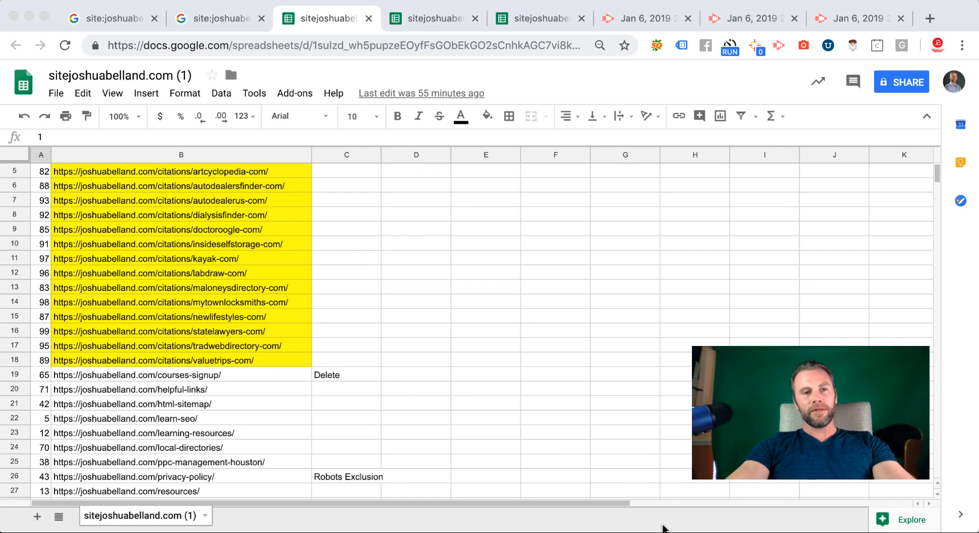
Step: Search the computer for "screaming" and launch Screaming Frog SEO Spider
key("super+space")
type("screaming")
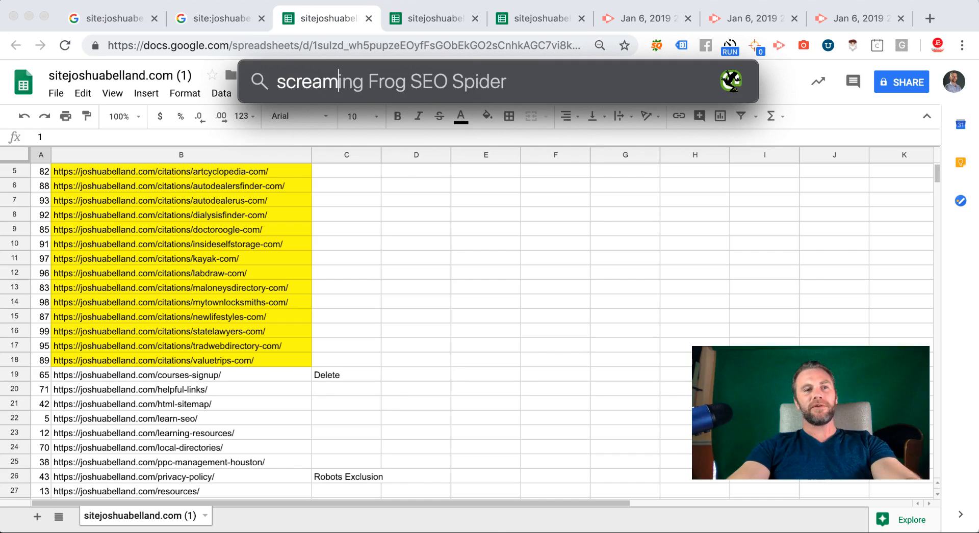
key("Return")
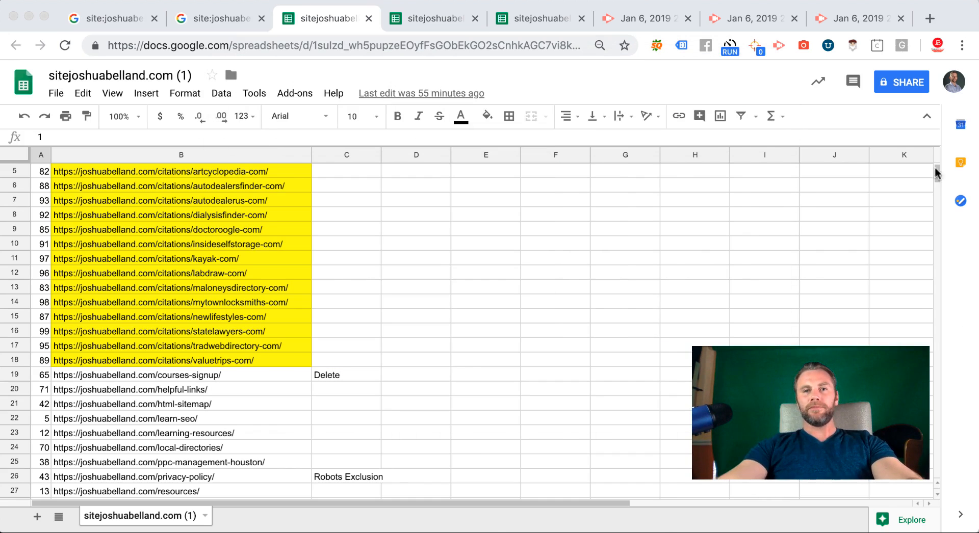
Step: Search Google for "screaming frog" in a new tab, view the Screaming Frog SEO Spider website, and close the tab
left_click(928, 20)
type("s")
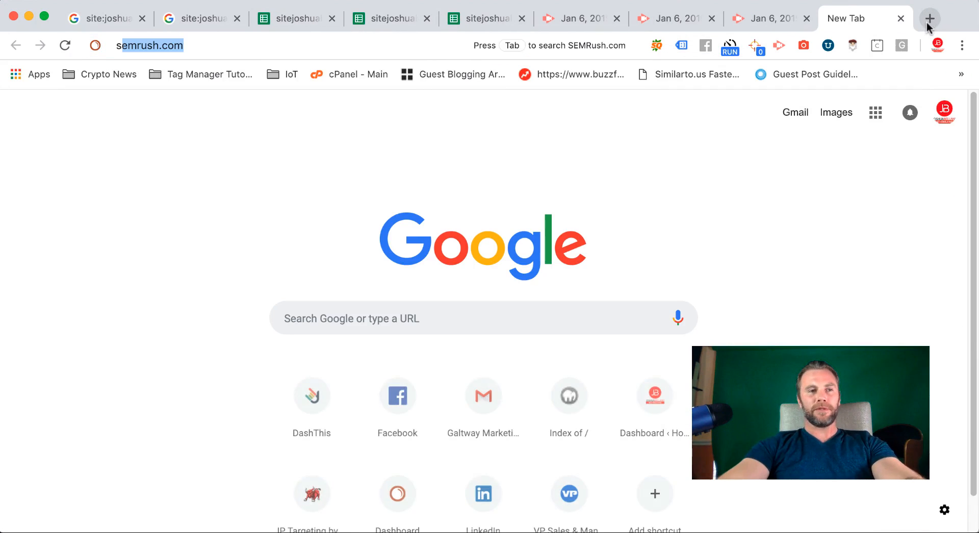
type("creaming frog")
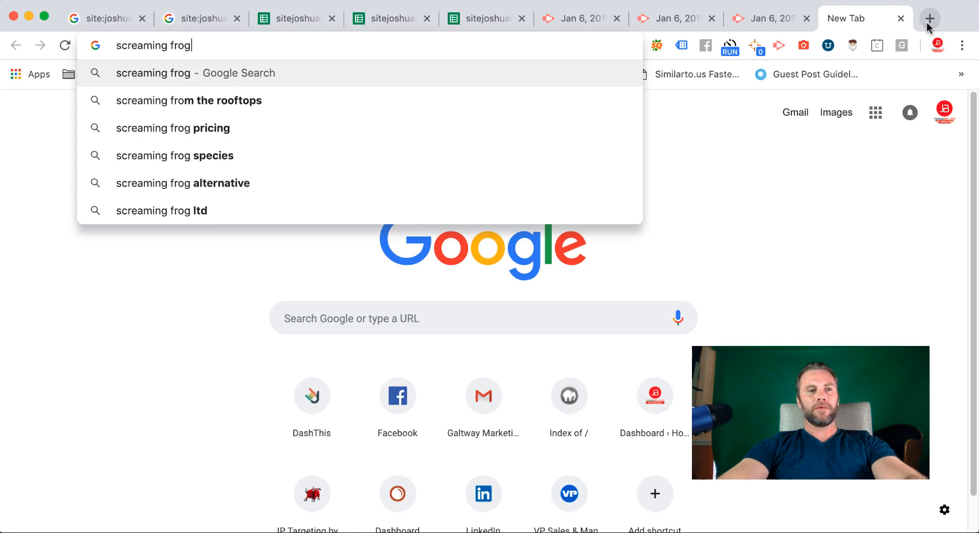
key("Return")
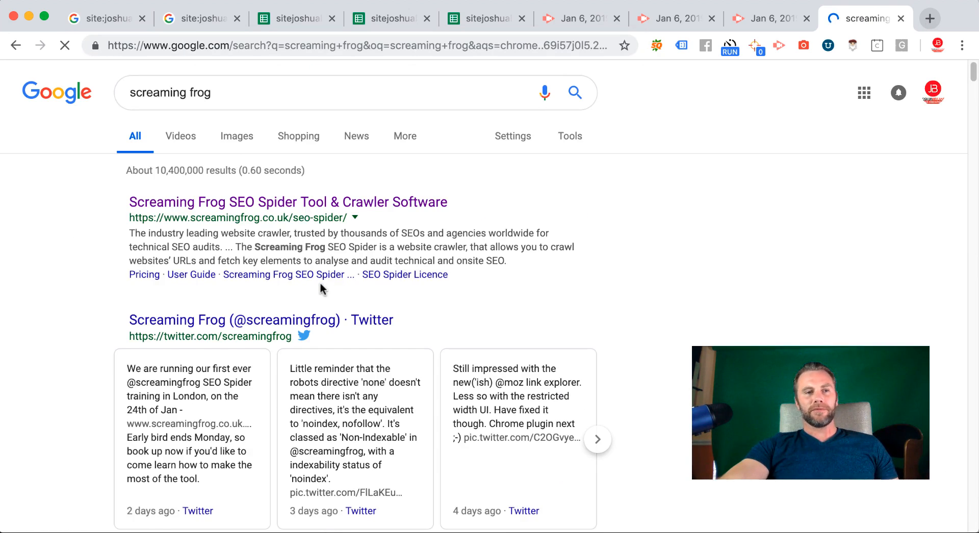
left_click(315, 200)
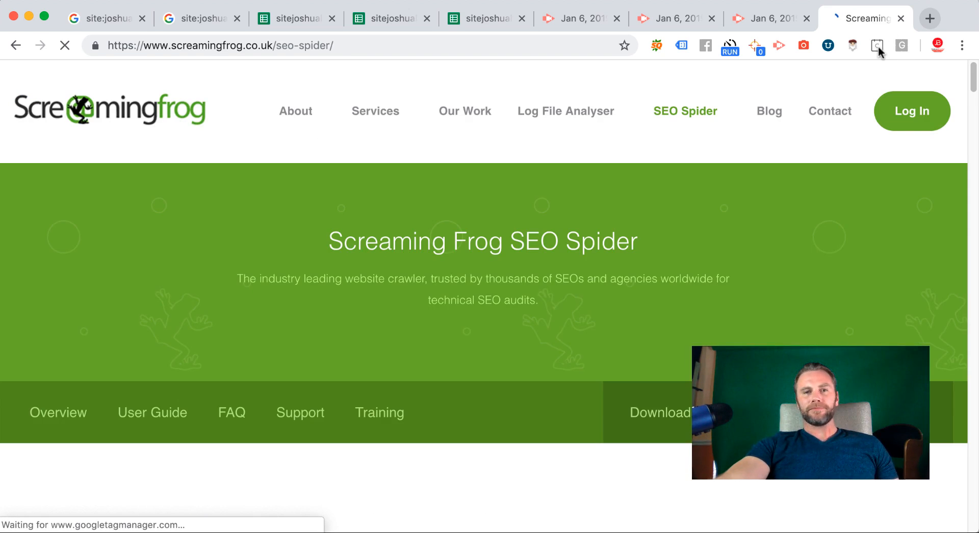
left_click(900, 19)
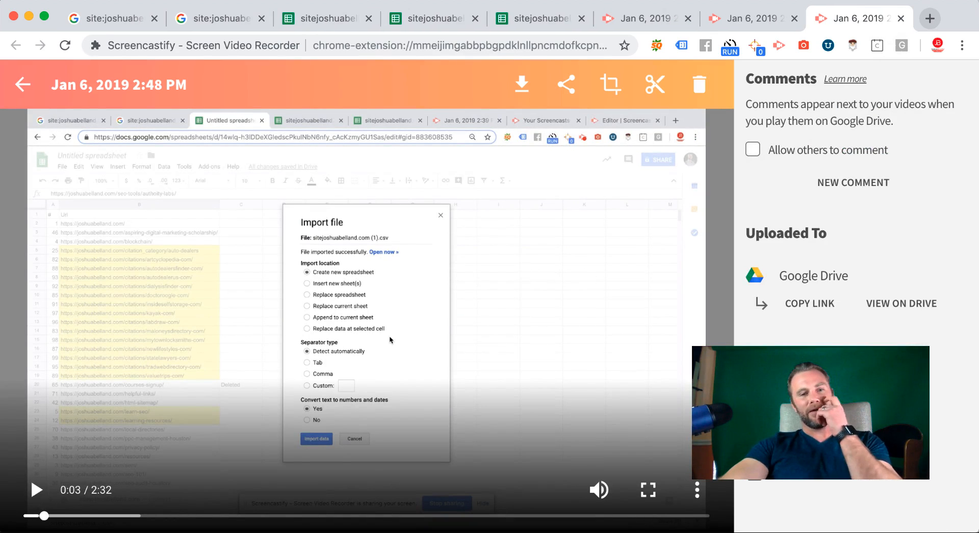
Step: Bring up Screaming Frog SEO Spider in the computer search, and return to the annotated sitejoshuabelland.com (1) spreadsheet with the yellow citations URLs
key("super+space")
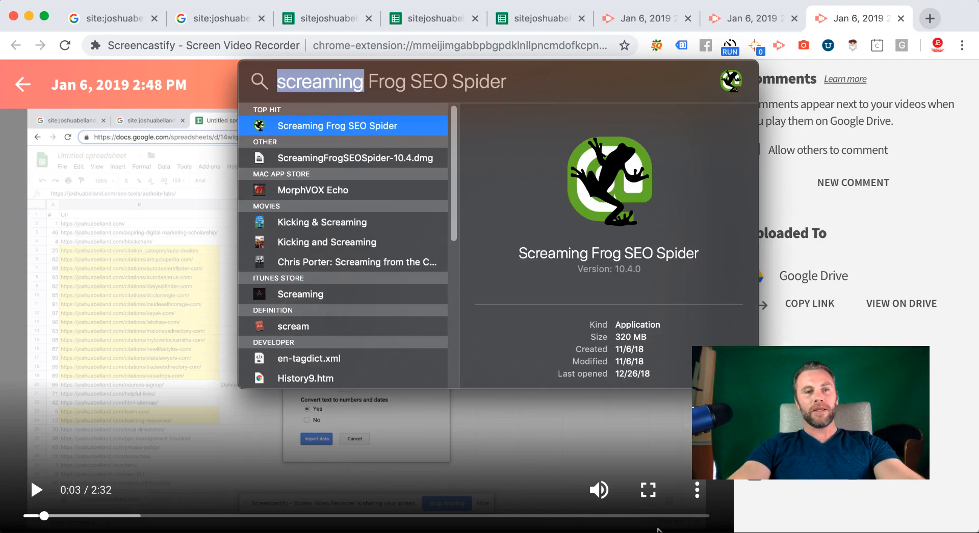
key("Escape")
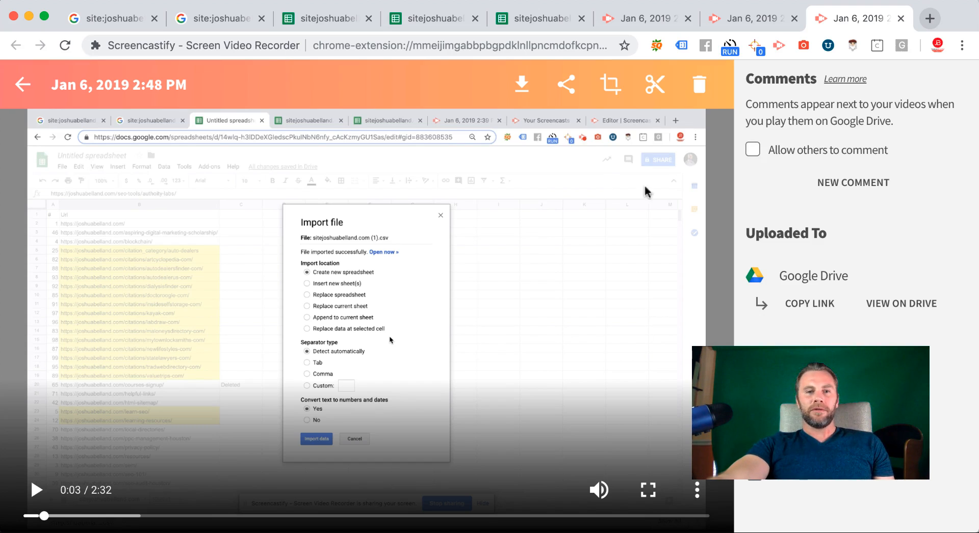
left_click(540, 18)
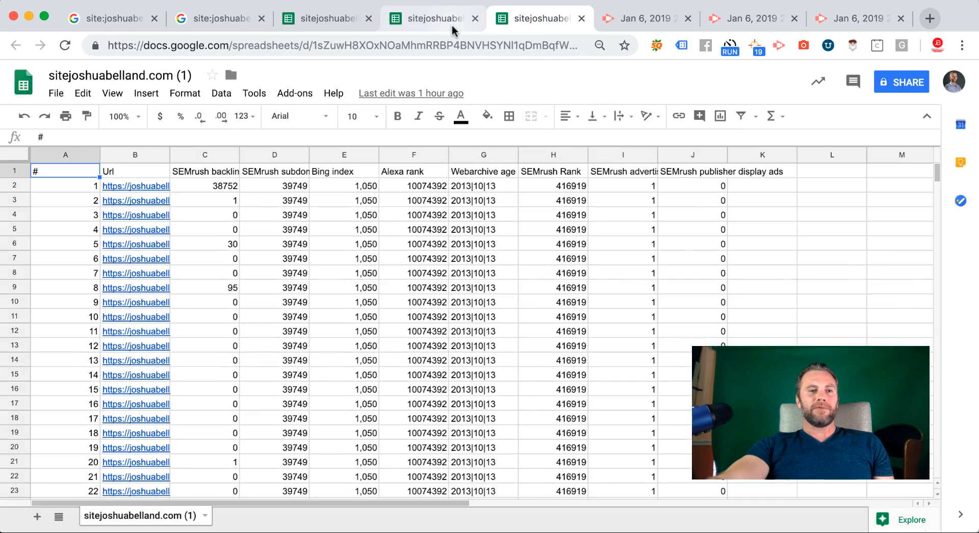
left_click(220, 18)
left_click(305, 18)
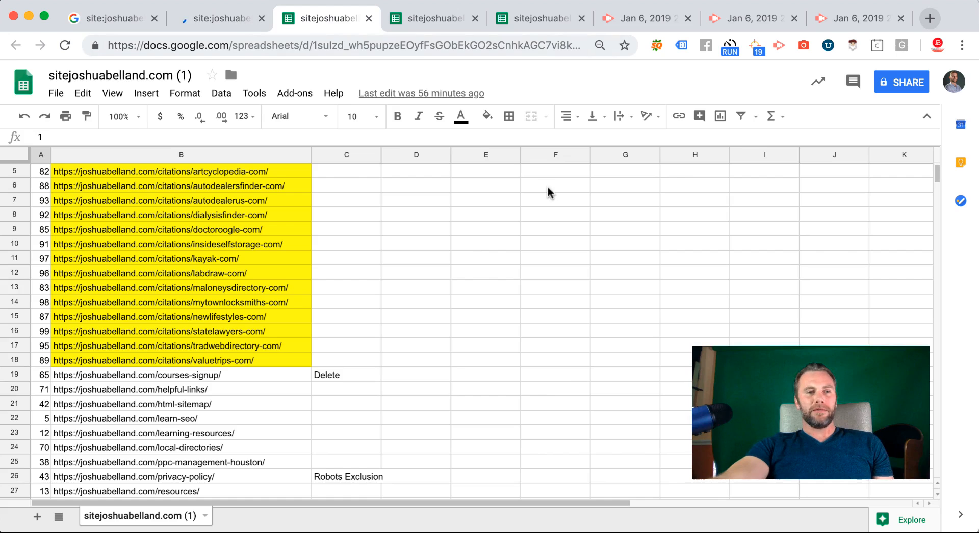
Step: Select the whole red group of seo-tools URLs in cells B47 to B96 and copy it
scroll(497, 298, "up", 2)
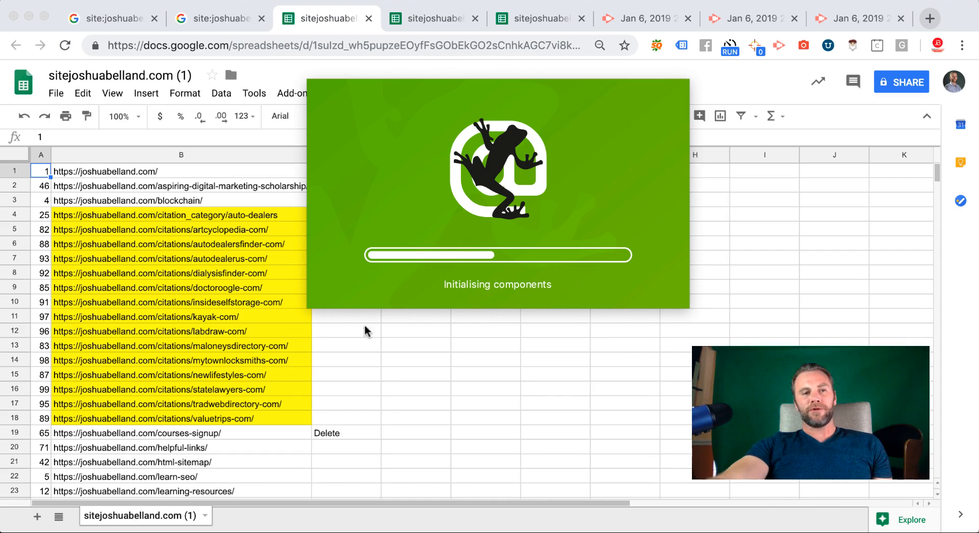
scroll(213, 316, "down", 1)
scroll(213, 316, "down", 10)
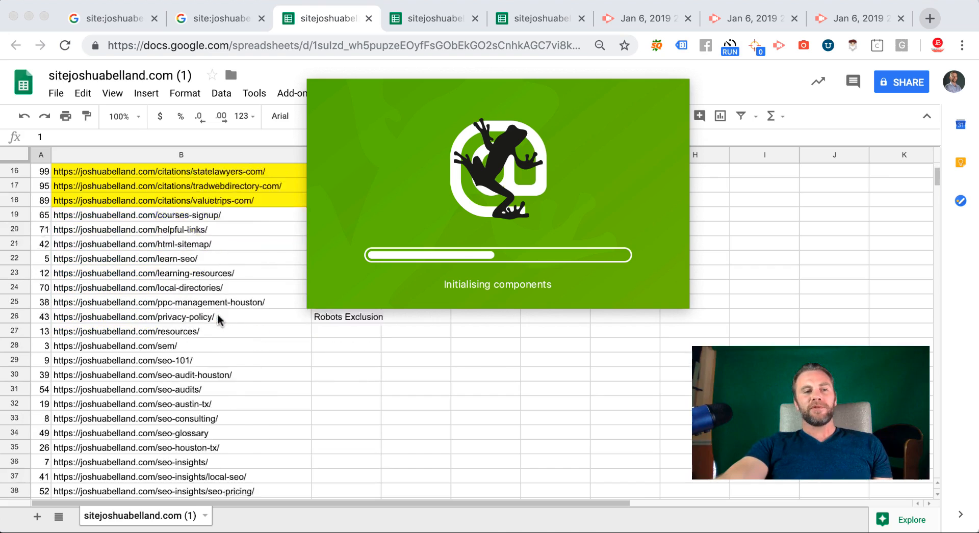
scroll(217, 321, "down", 1)
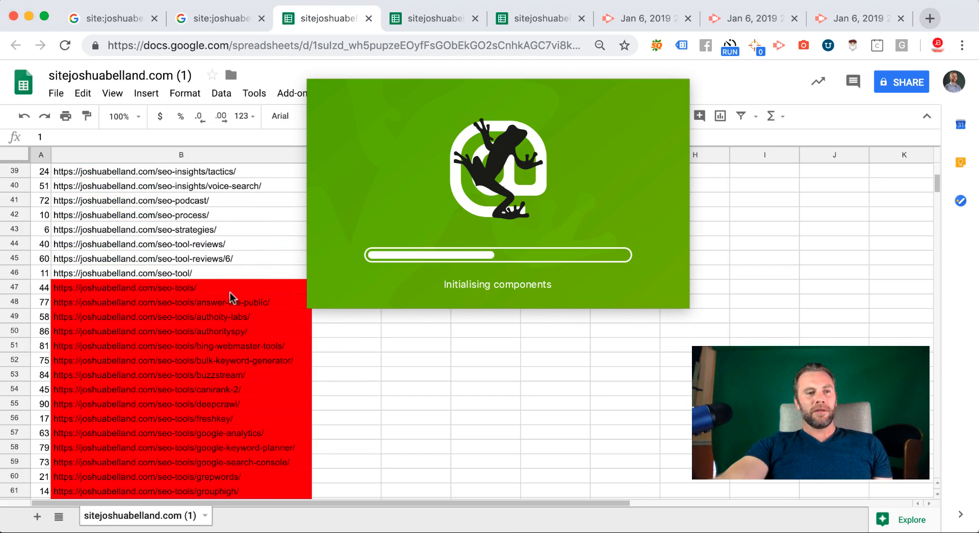
left_click(225, 288)
scroll(225, 306, "down", 9)
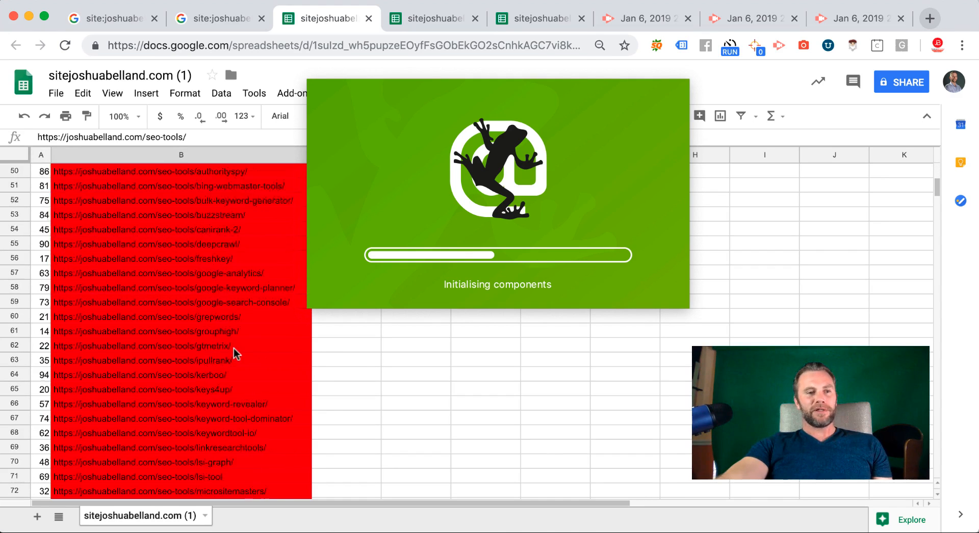
scroll(233, 357, "down", 5)
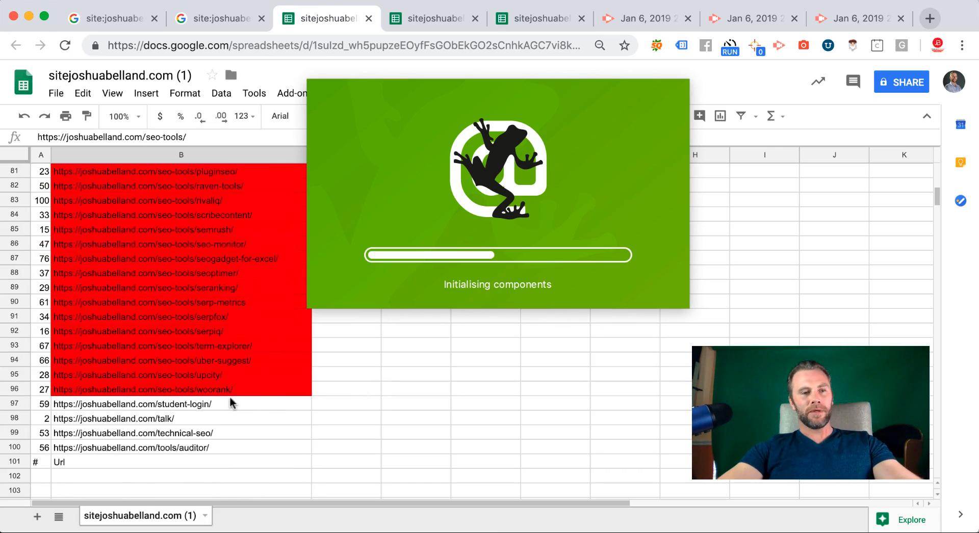
left_click(226, 391, "shift")
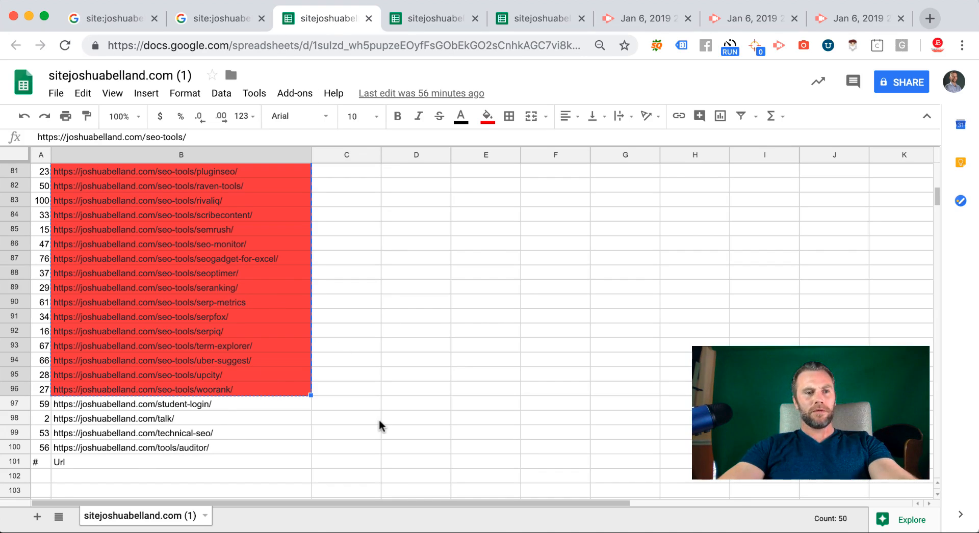
left_click(258, 391)
scroll(276, 392, "up", 2)
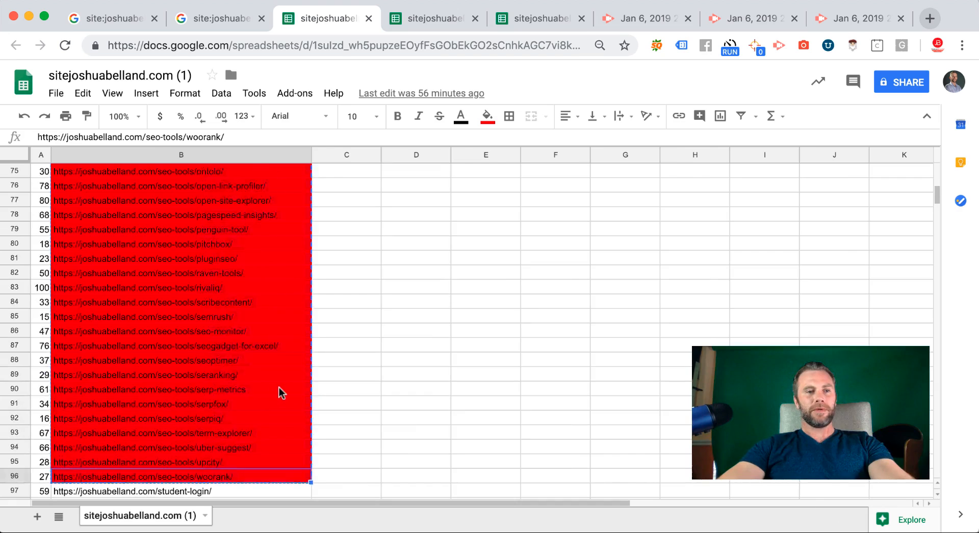
scroll(280, 393, "up", 13)
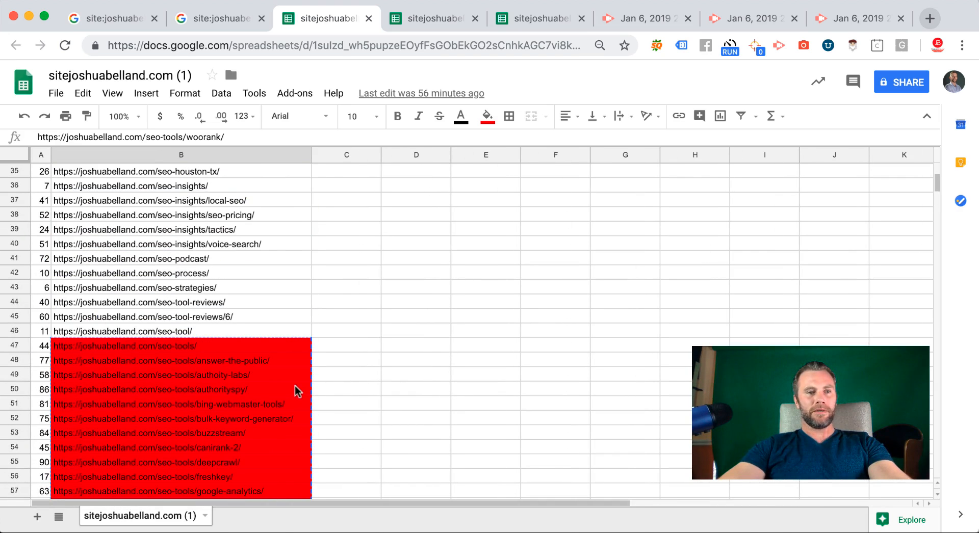
left_click(290, 349, "shift")
key("super+c")
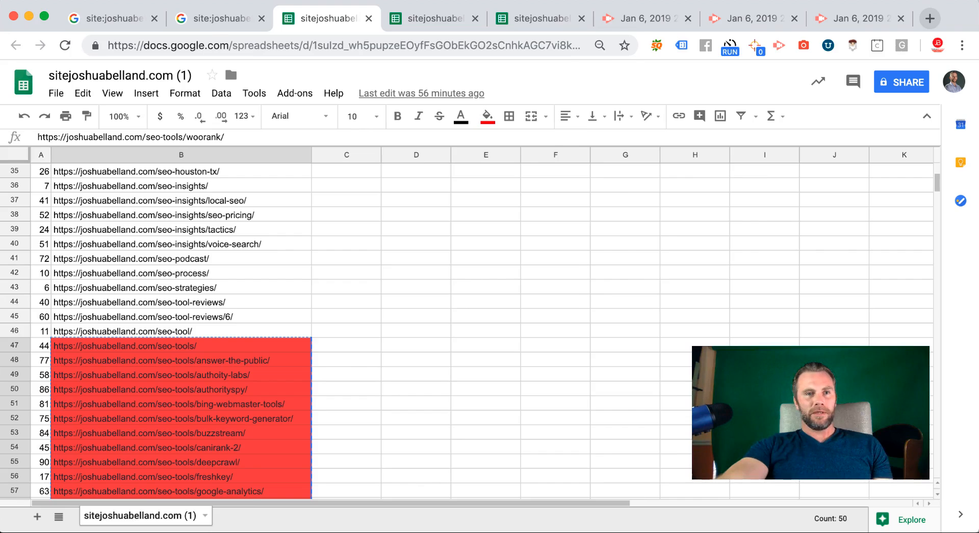
Step: Switch to Screaming Frog SEO Spider, reposition its window to expose the toolbar, and shorten it to fit the screen
left_click_drag(336, 0, 444, 1)
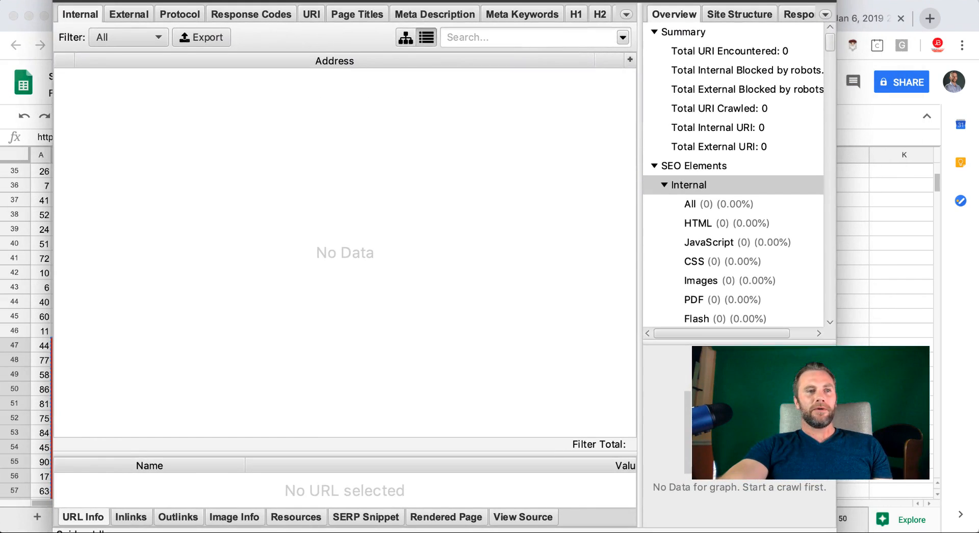
left_click_drag(532, 0, 520, 4)
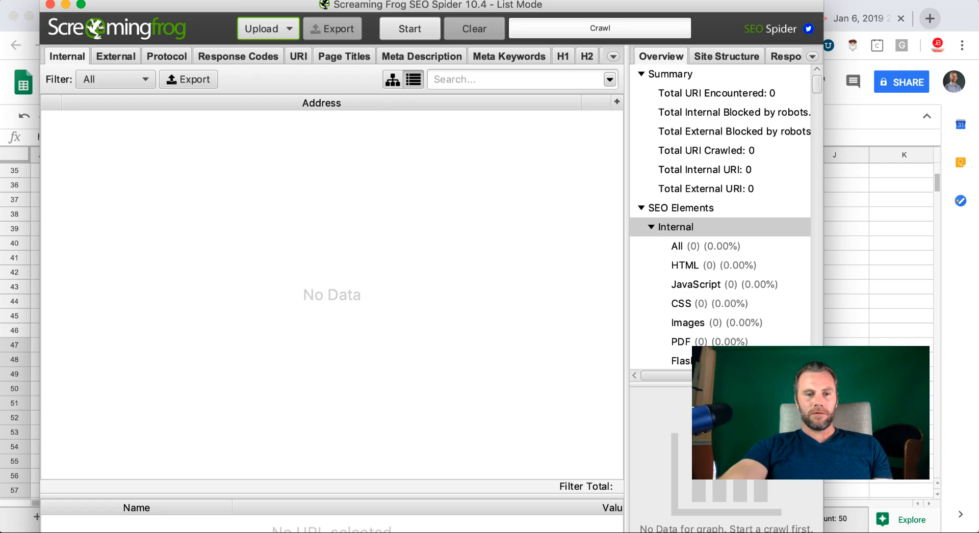
left_click_drag(690, 532, 690, 531)
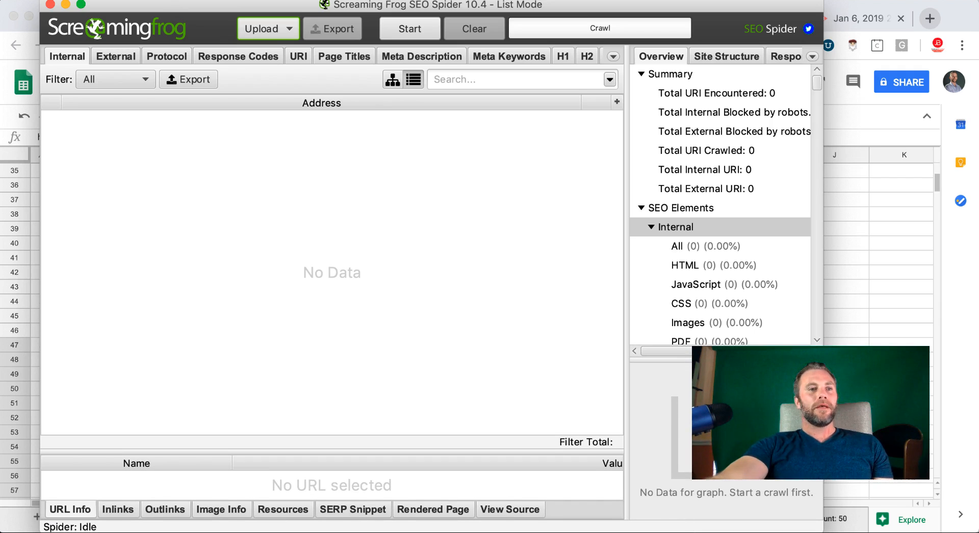
left_click(327, 0)
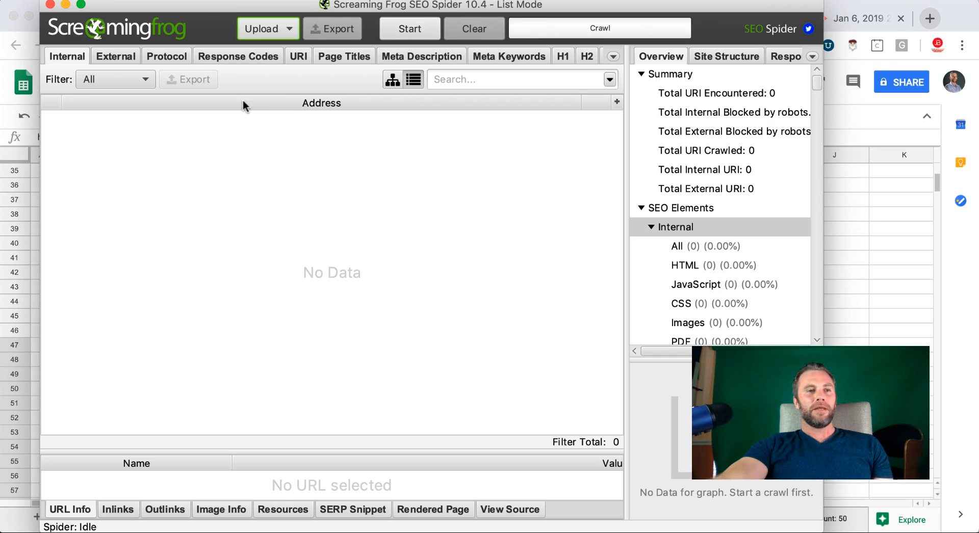
Step: Paste the copied seo-tools URLs into a manually entered URL list and start crawling them
left_click(278, 28)
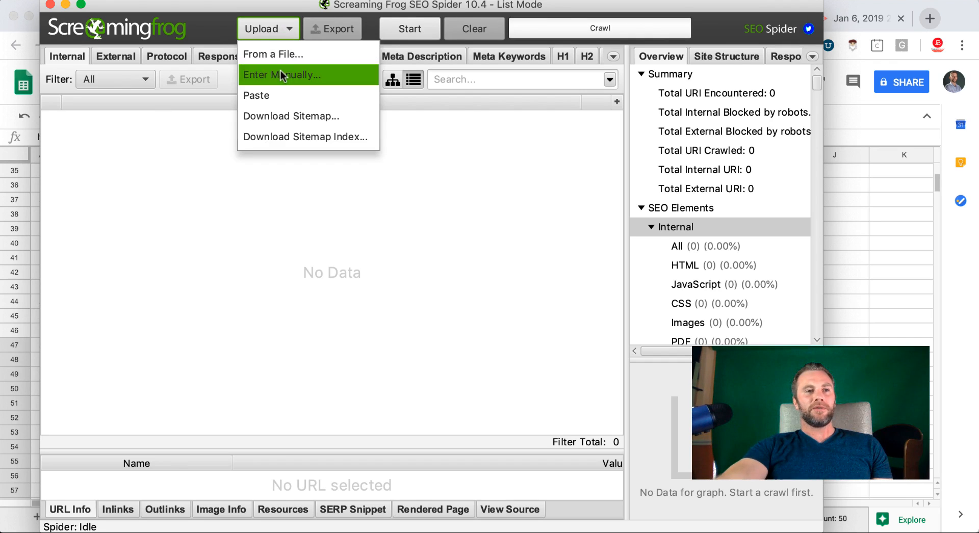
left_click(280, 71)
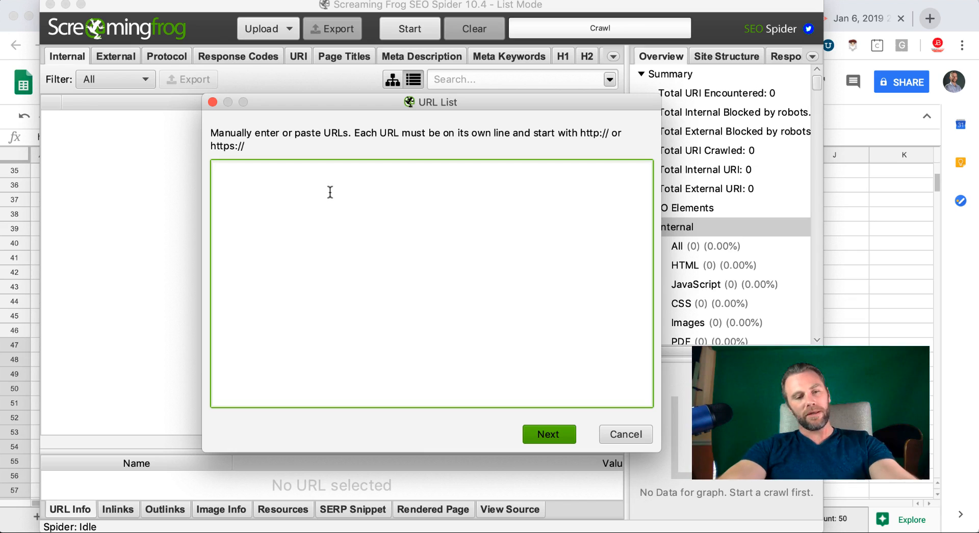
key("super+v")
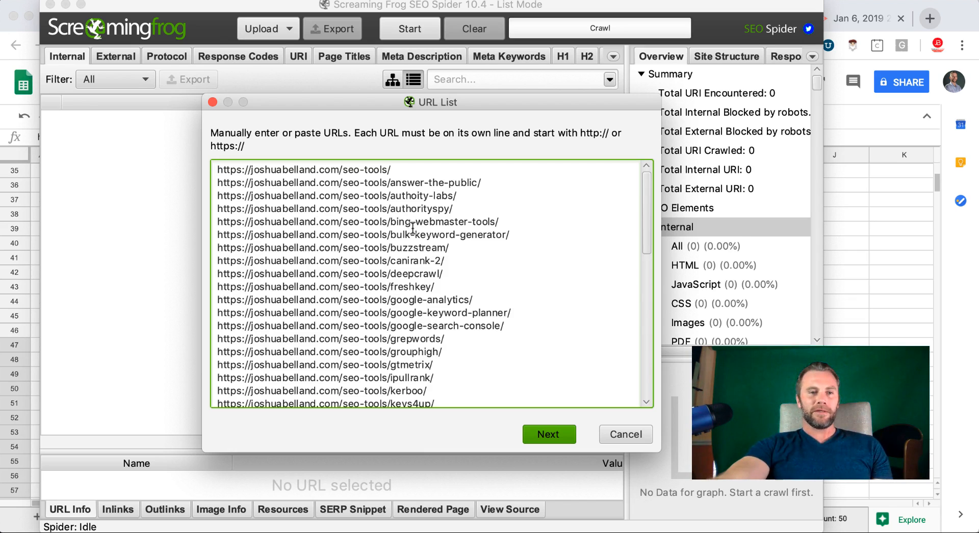
scroll(416, 228, "down", 7)
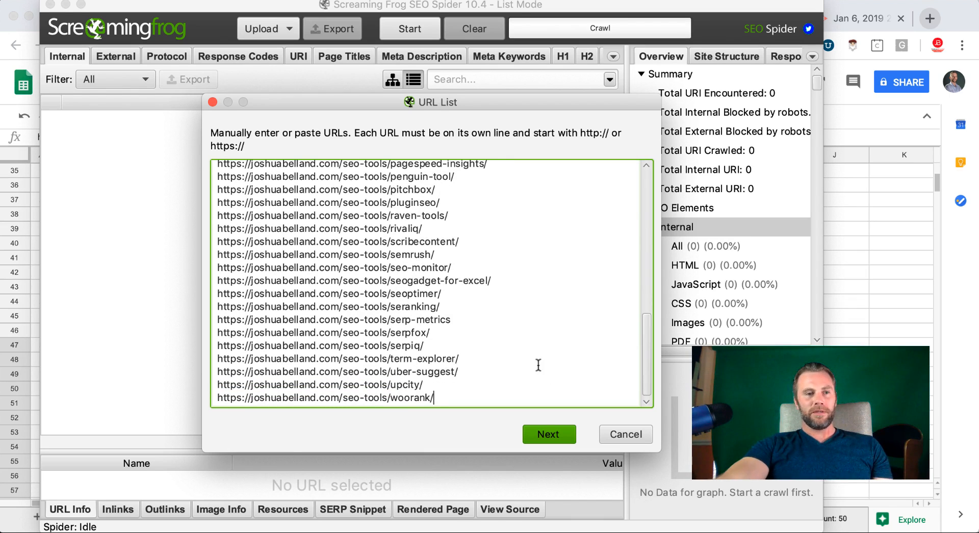
left_click(532, 436)
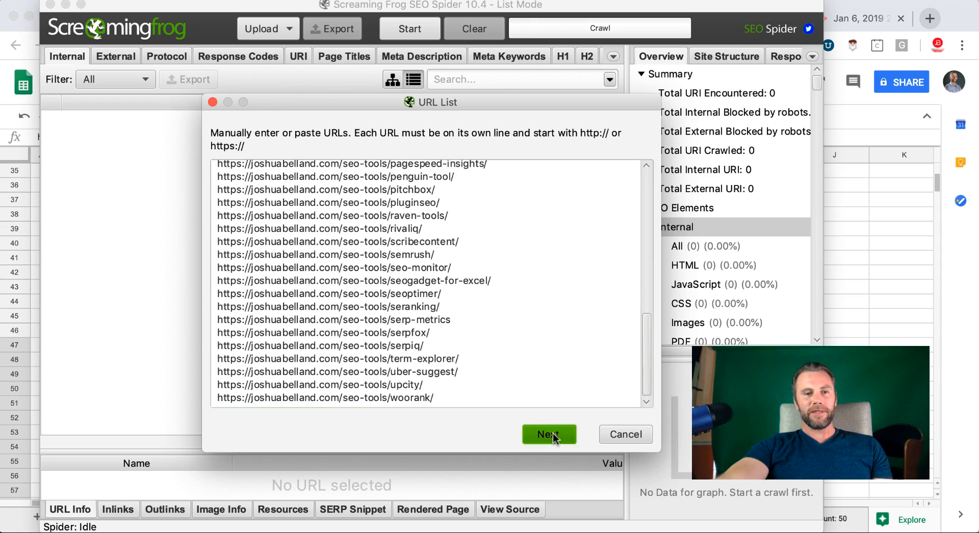
left_click(642, 434)
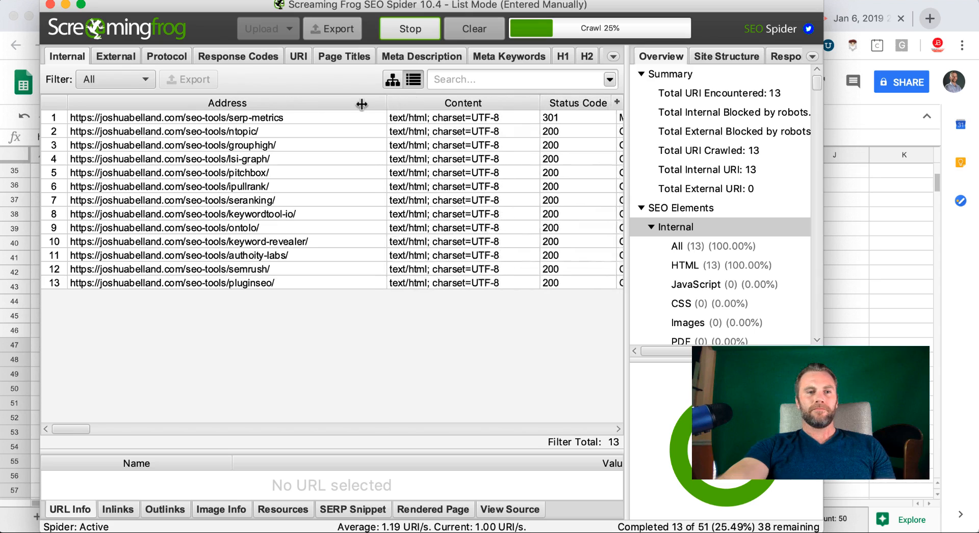
Step: Examine the crawled seo-tools URLs' status codes, indexability, indexability status, page titles, title lengths and pixel widths
scroll(565, 160, "right", 3)
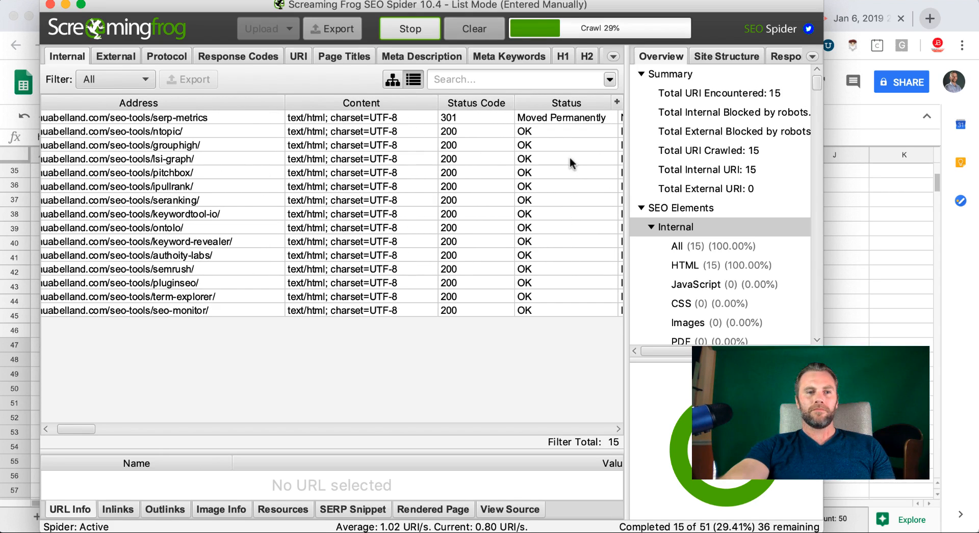
scroll(570, 157, "right", 10)
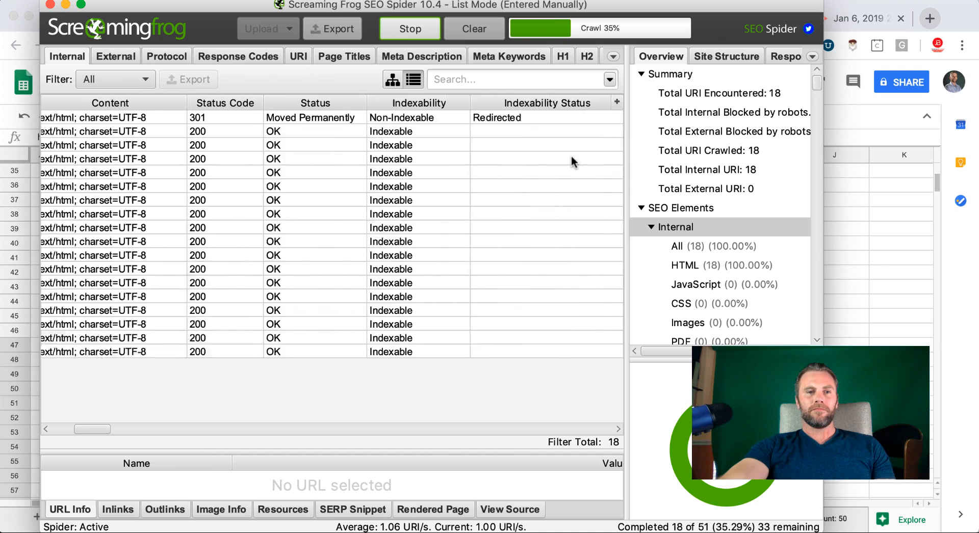
scroll(571, 155, "right", 15)
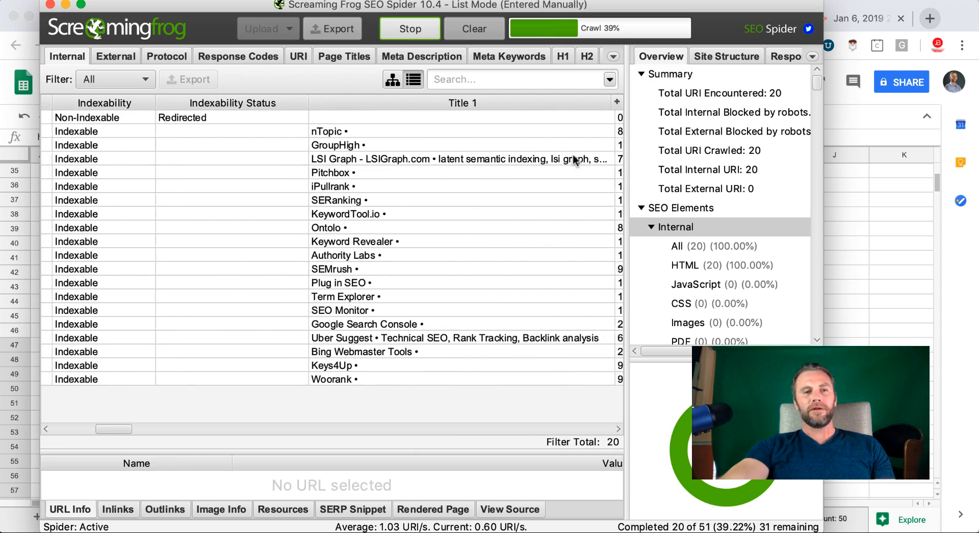
scroll(157, 151, "left", 15)
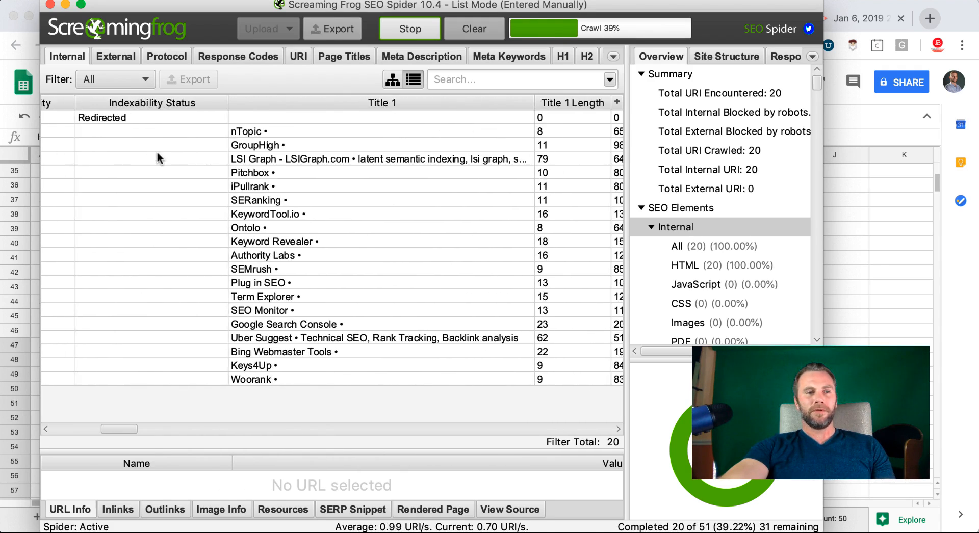
scroll(162, 152, "left", 4)
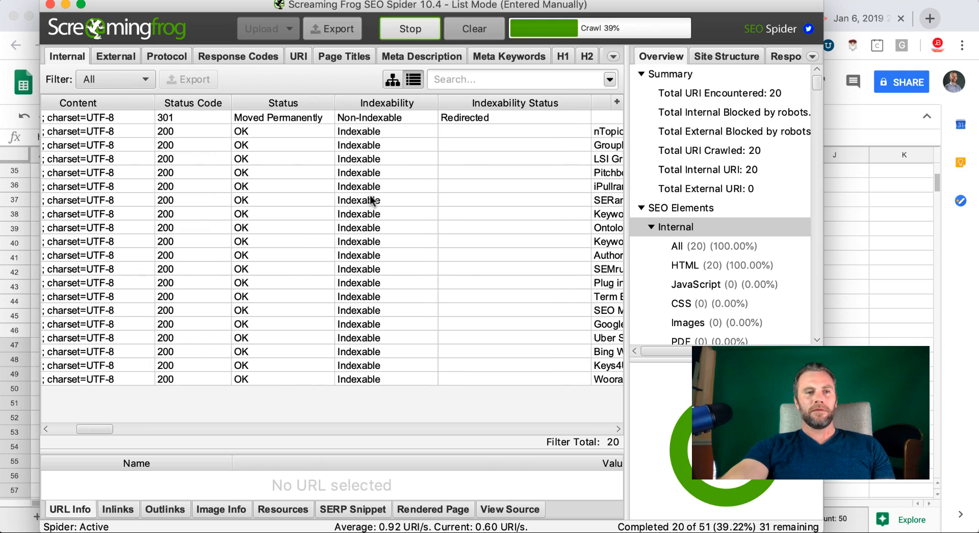
left_click(403, 202)
scroll(511, 213, "right", 4)
scroll(508, 209, "right", 8)
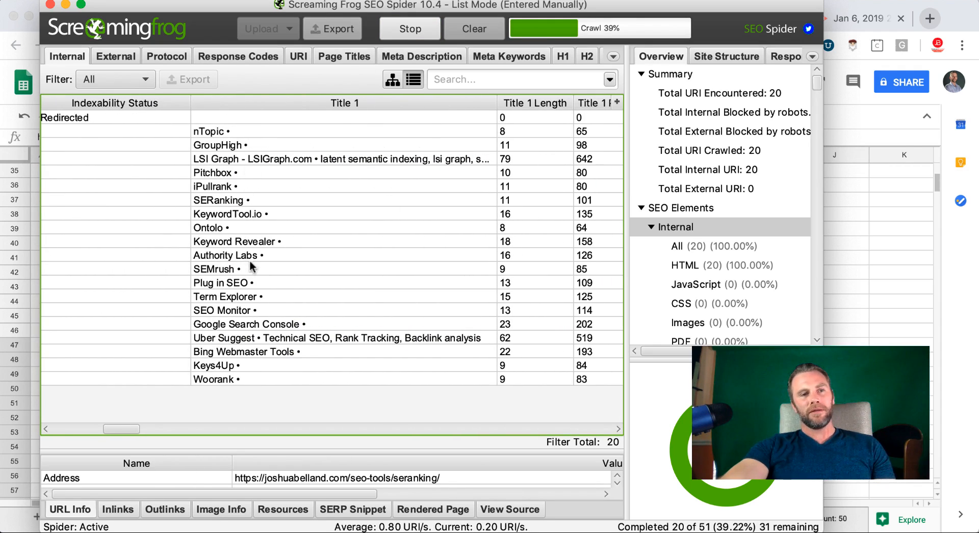
scroll(449, 219, "right", 4)
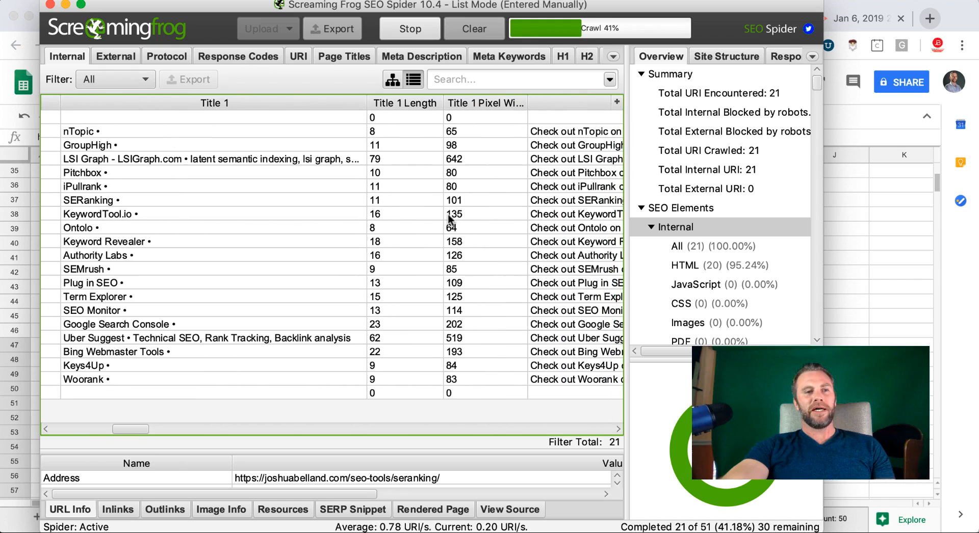
Step: Examine the crawled seo-tools URLs' meta descriptions together with their lengths and pixel widths
scroll(450, 215, "right", 4)
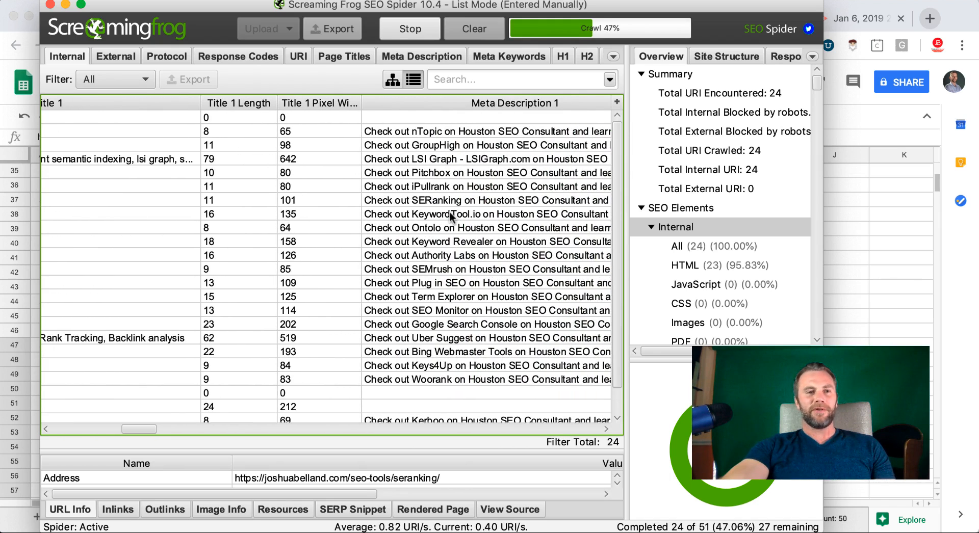
scroll(449, 215, "right", 3)
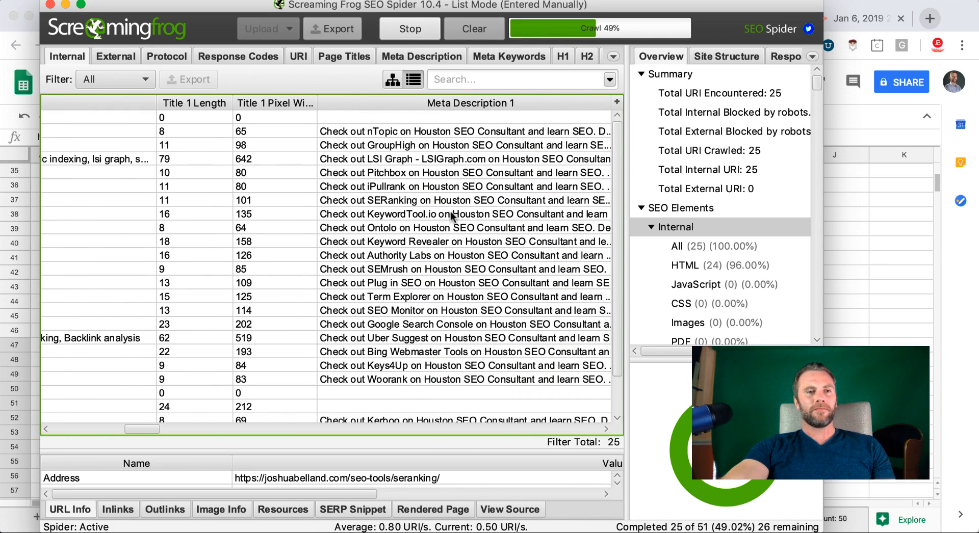
scroll(451, 216, "right", 2)
scroll(393, 199, "right", 4)
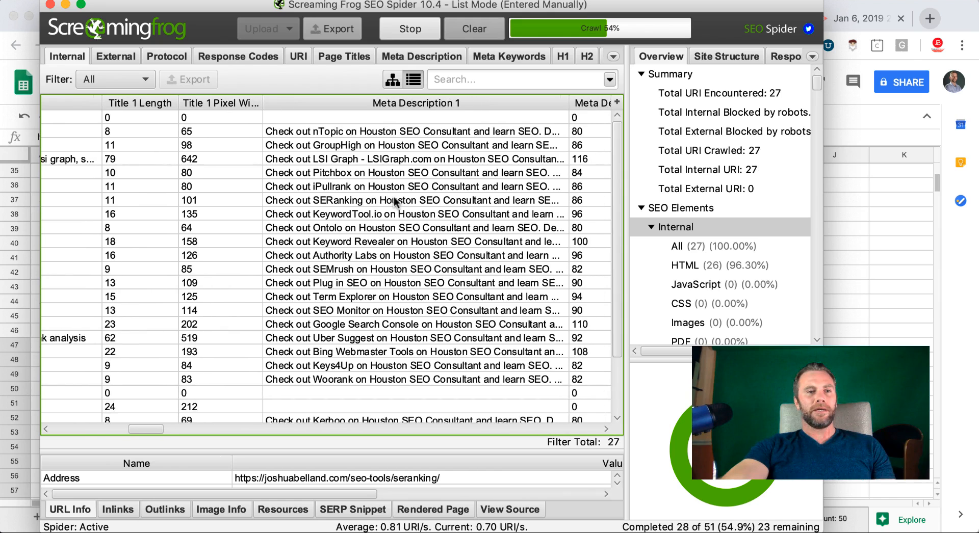
scroll(395, 201, "right", 4)
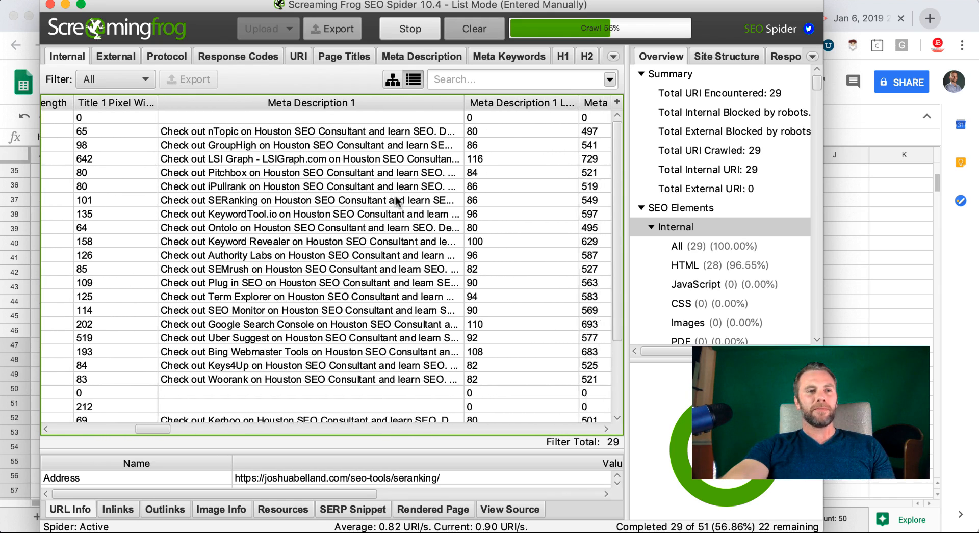
scroll(433, 201, "right", 10)
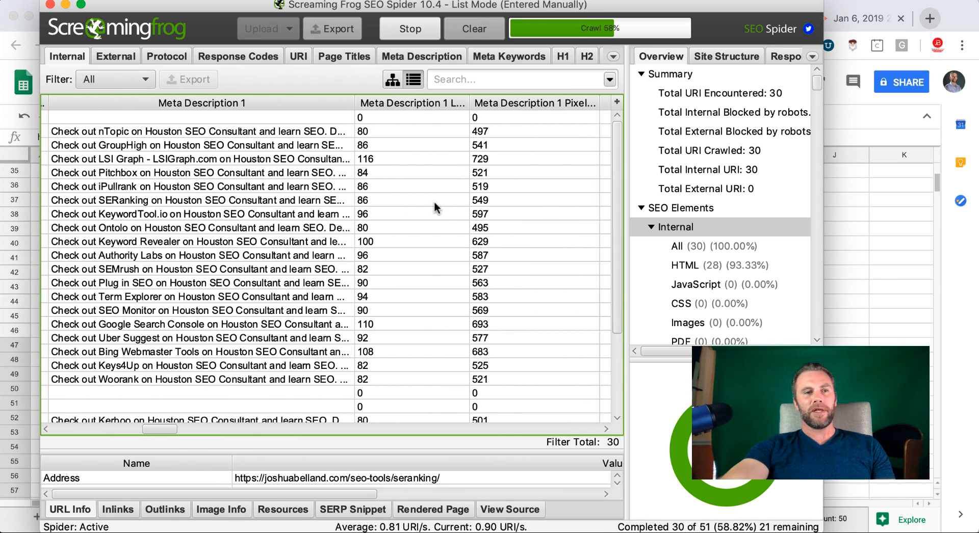
Step: Examine the H1 and H2 headings and their lengths for the crawled URLs, checking the Uber Suggest page's second H1
scroll(437, 204, "right", 20)
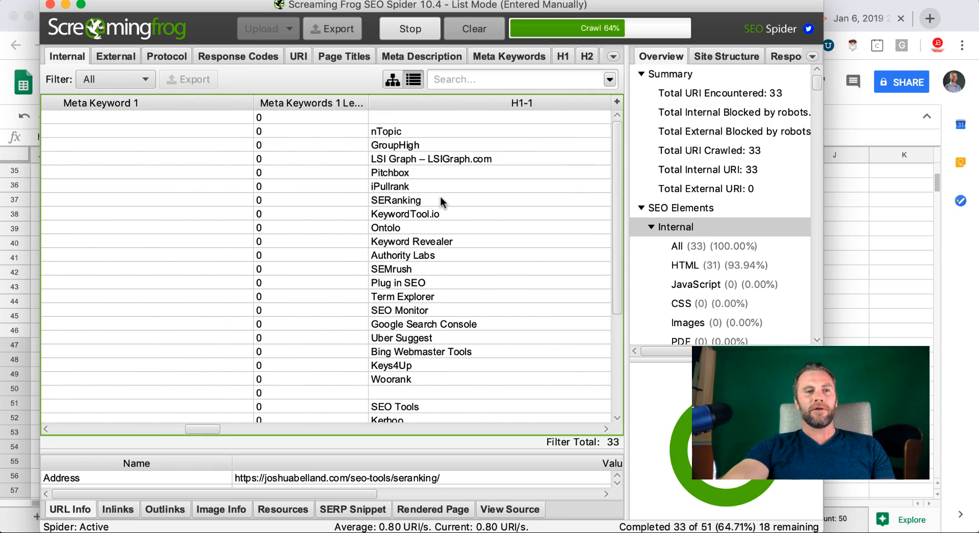
scroll(440, 196, "right", 14)
scroll(441, 200, "right", 18)
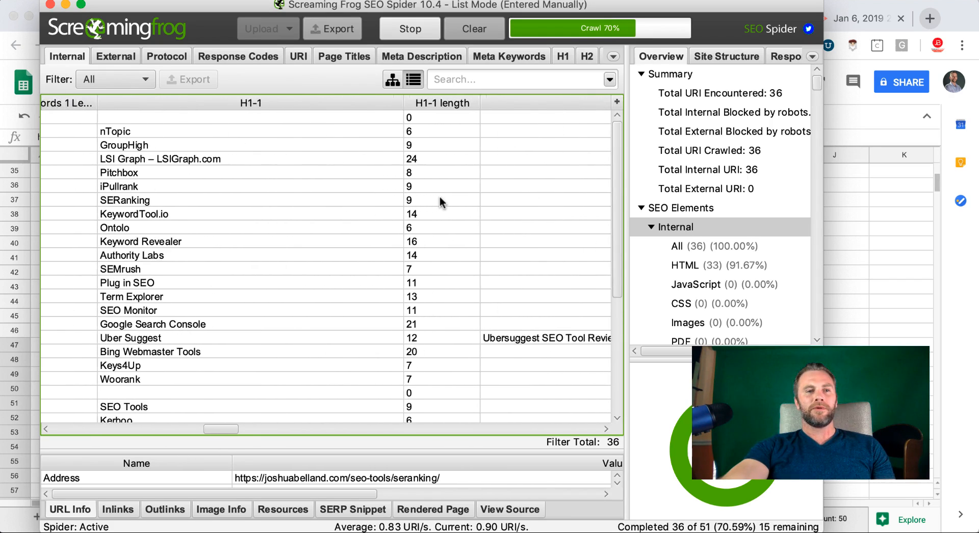
scroll(442, 194, "right", 4)
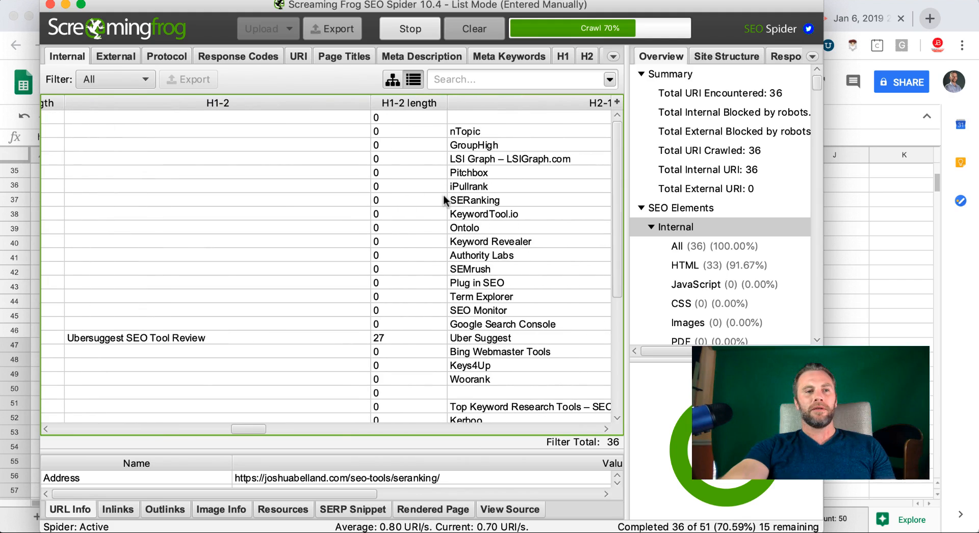
left_click(303, 336)
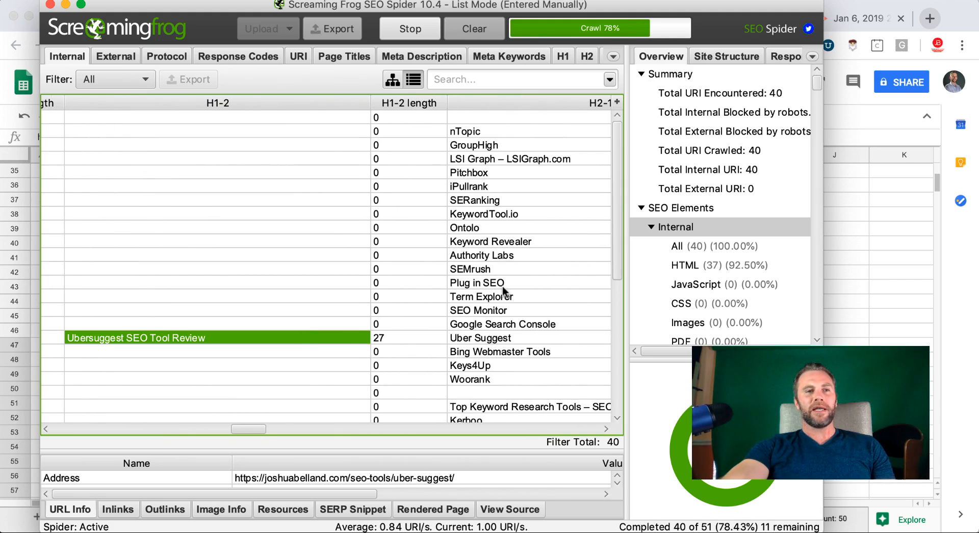
scroll(503, 286, "right", 9)
scroll(503, 284, "right", 10)
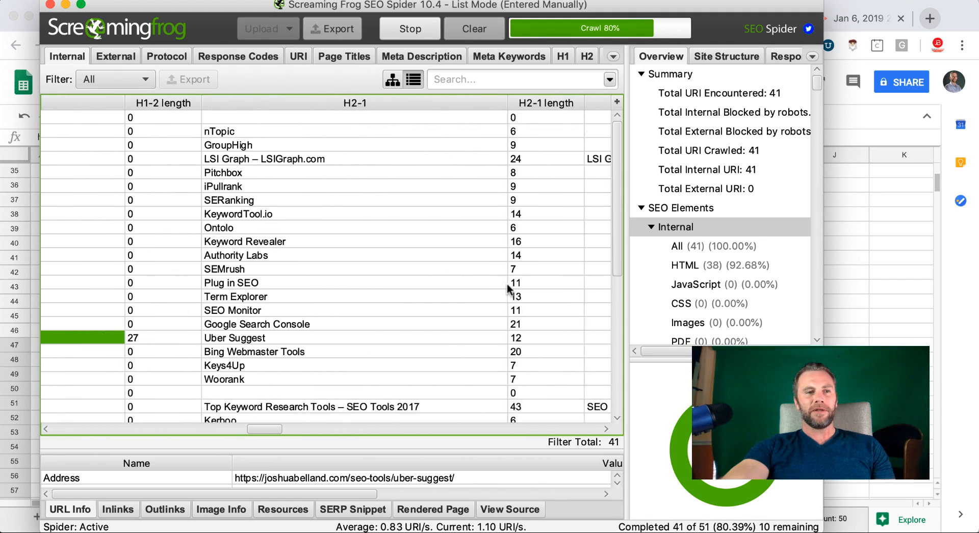
scroll(507, 283, "right", 20)
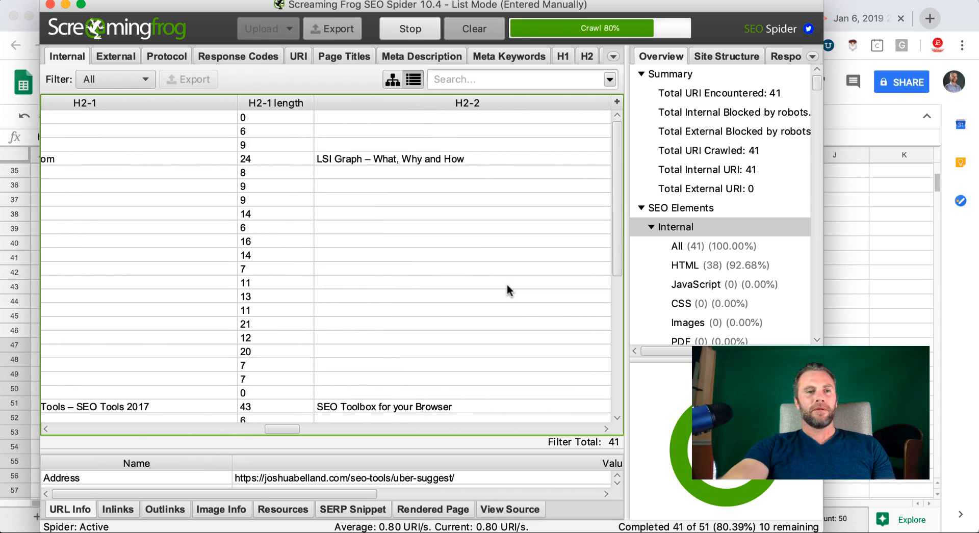
Step: Examine the crawled URLs' meta robots directives, canonical link elements and rel="next" links
scroll(509, 282, "right", 20)
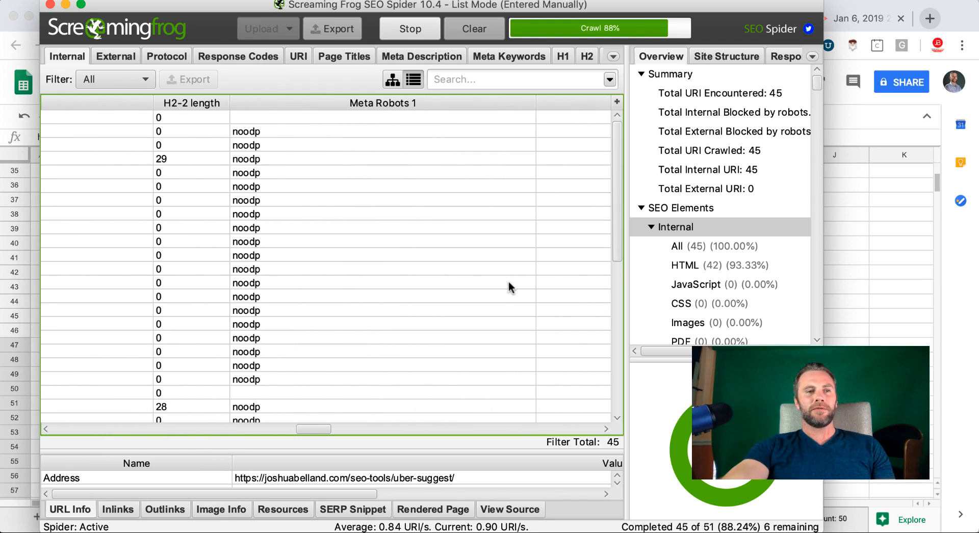
scroll(510, 283, "right", 20)
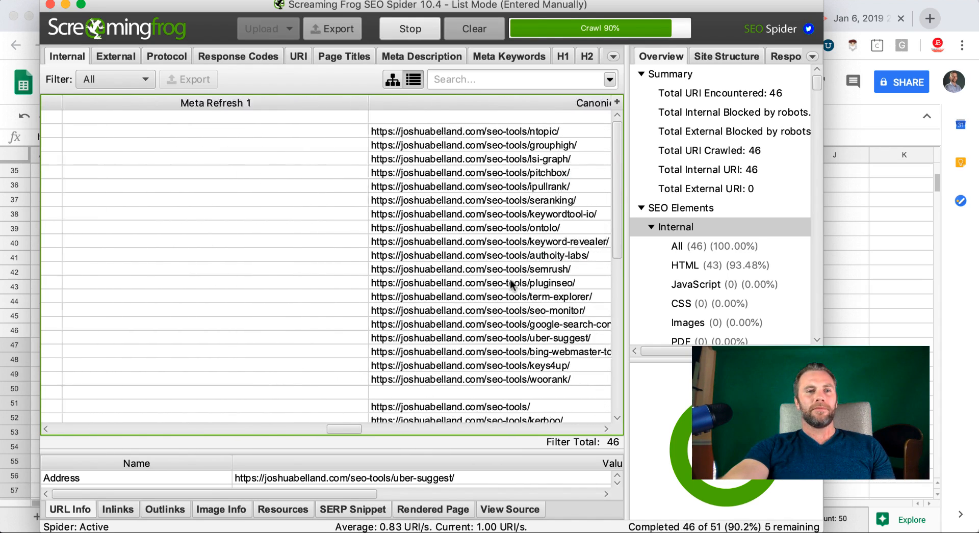
scroll(509, 283, "right", 20)
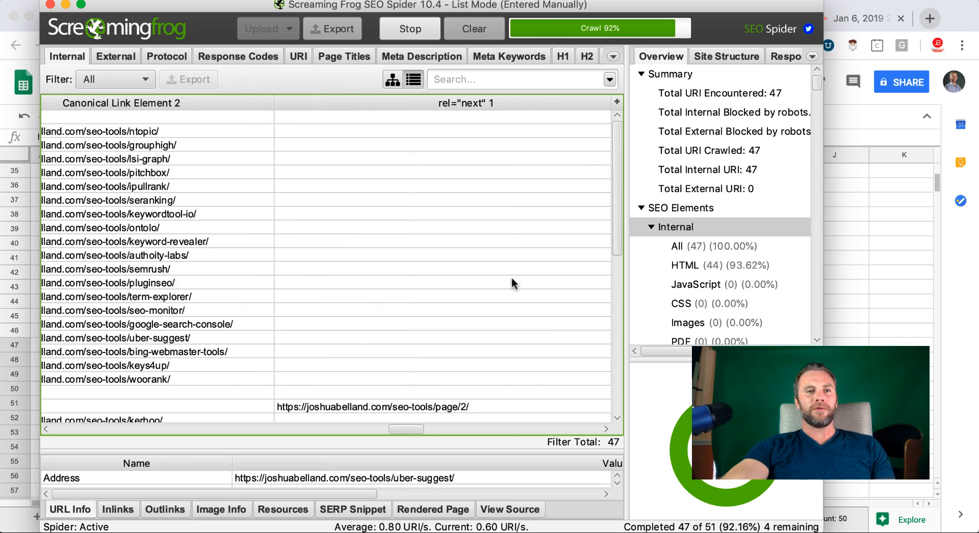
Step: Examine the word counts of all crawled seo-tools URLs, starting from the ntopic page
scroll(512, 280, "right", 10)
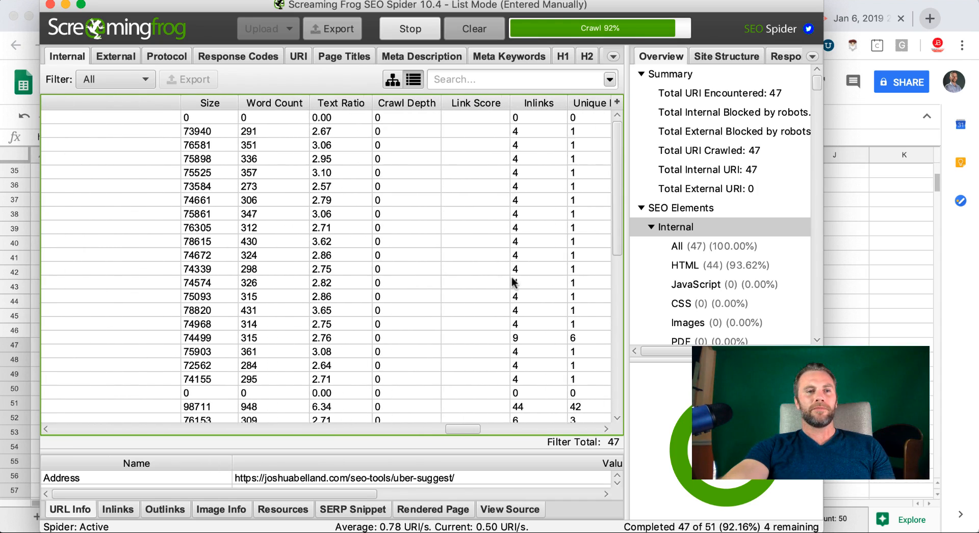
left_click(259, 128)
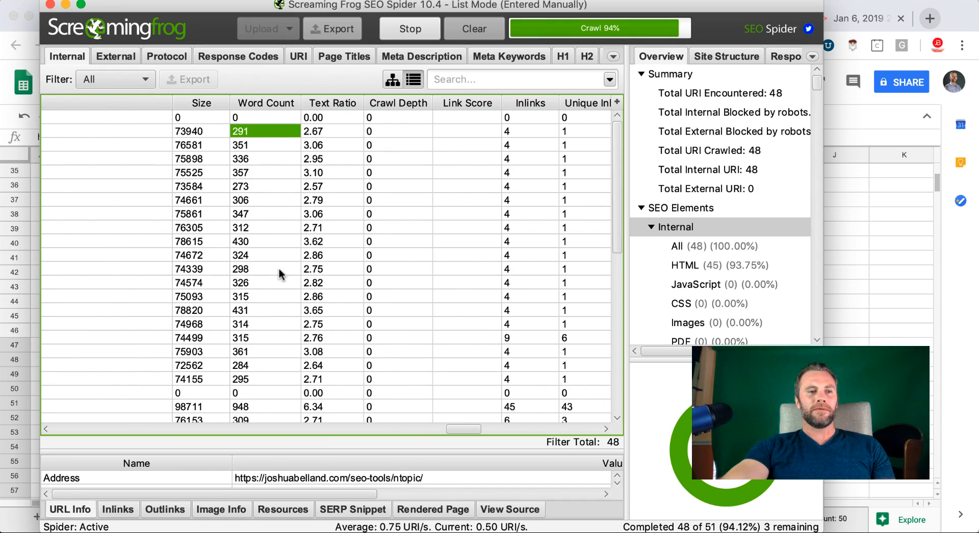
scroll(279, 274, "down", 8)
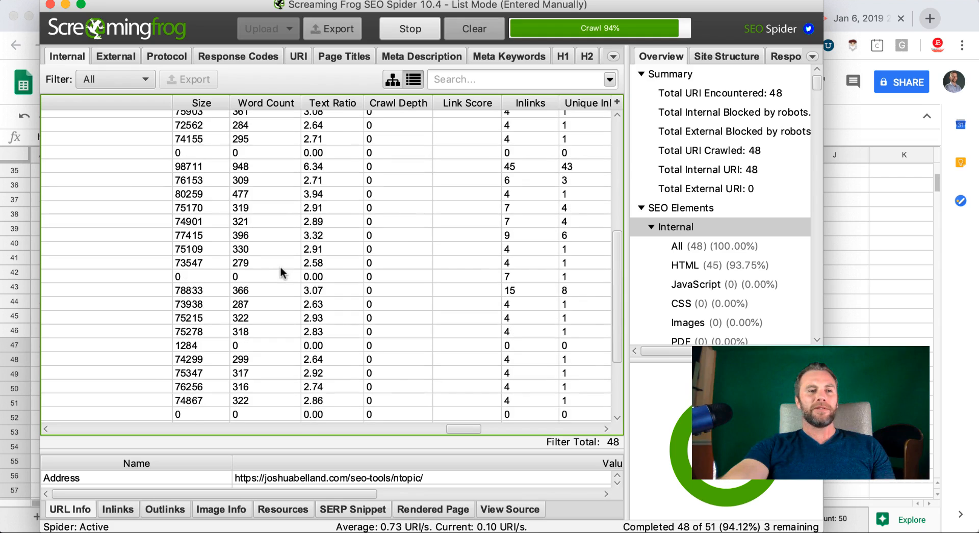
scroll(280, 267, "up", 5)
scroll(281, 266, "right", 1)
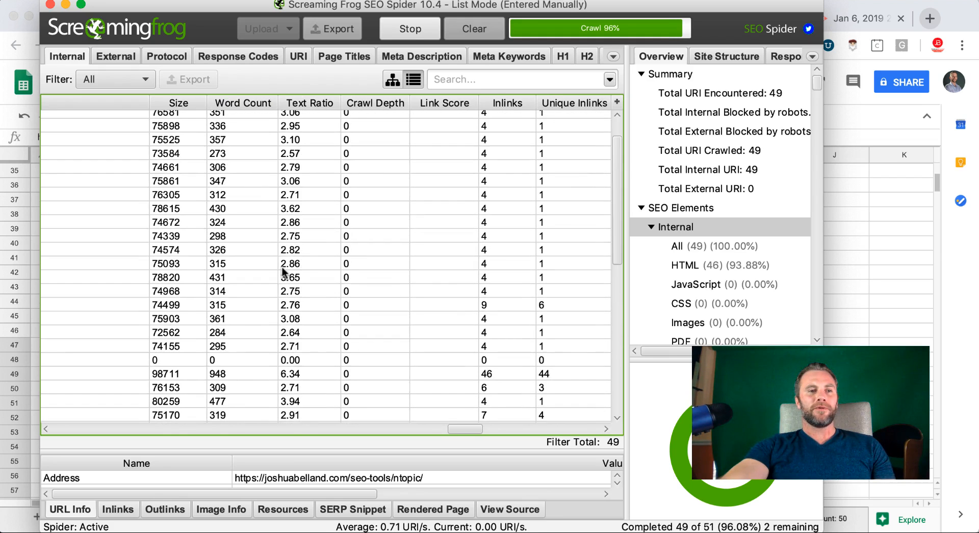
scroll(282, 267, "left", 3)
scroll(283, 270, "up", 2)
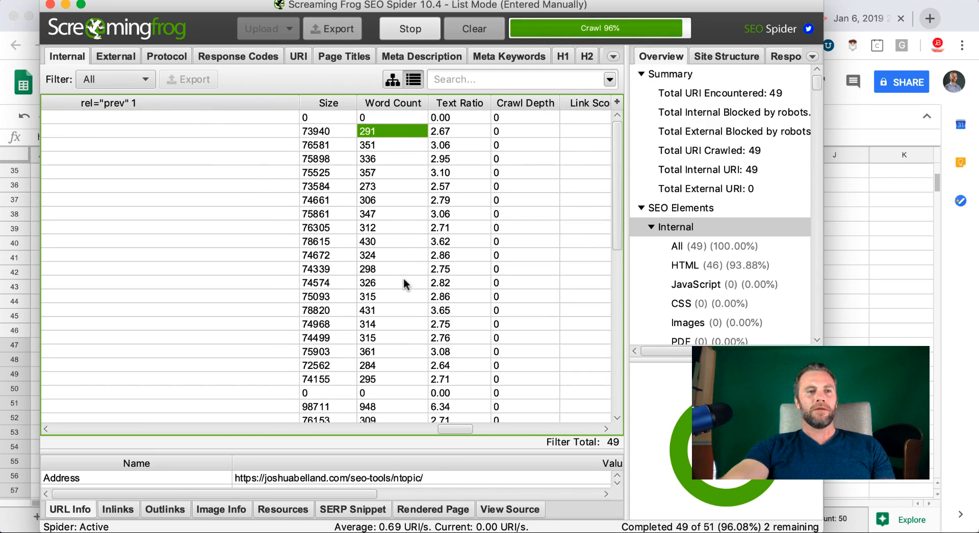
scroll(403, 284, "down", 3)
scroll(403, 283, "left", 1)
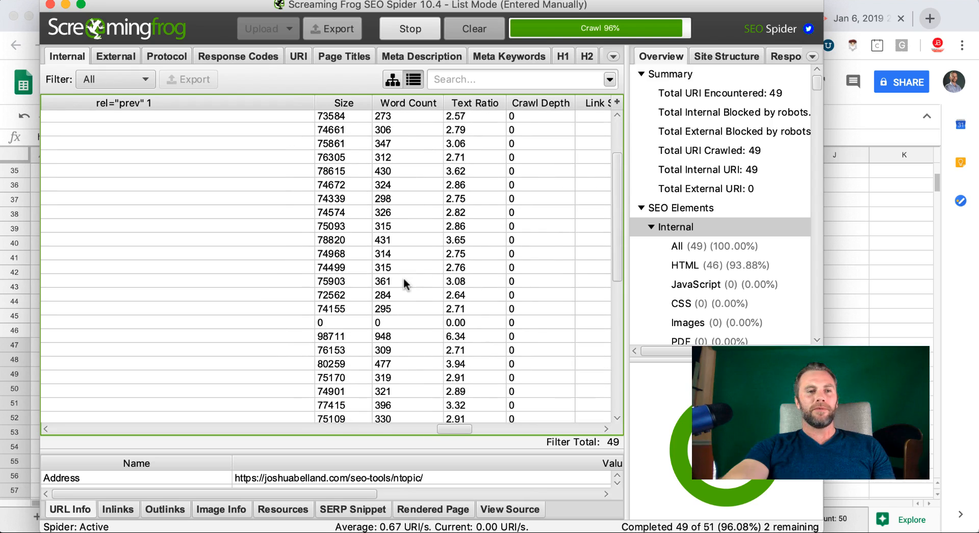
scroll(403, 284, "down", 6)
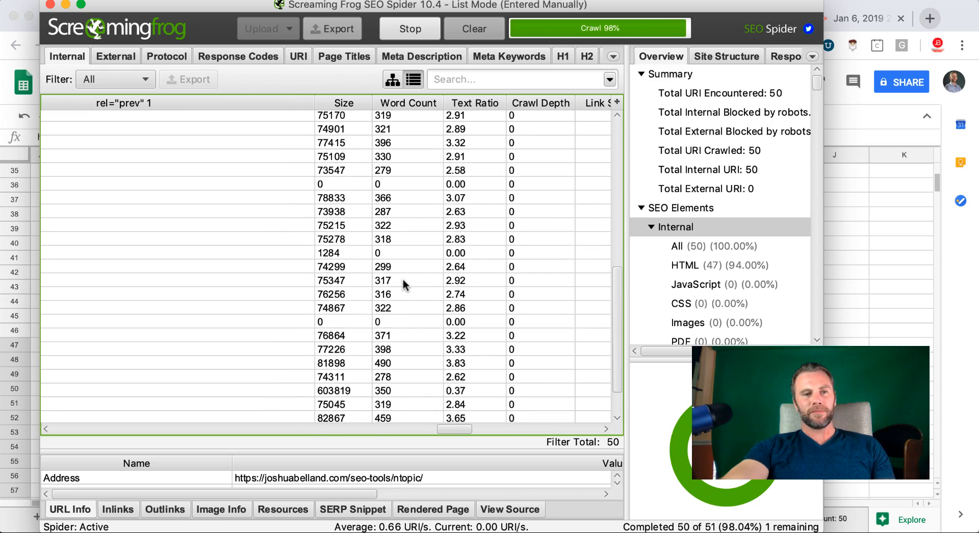
scroll(402, 283, "down", 1)
scroll(403, 278, "up", 8)
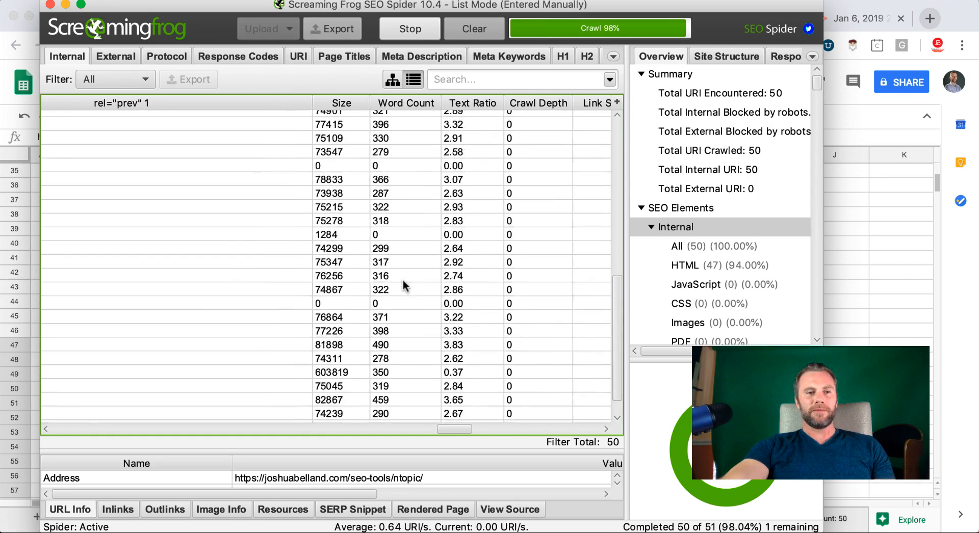
Step: Open the seo-tools/serp-metrics URL from the crawl results in the browser and review the page's content
scroll(402, 279, "right", 2)
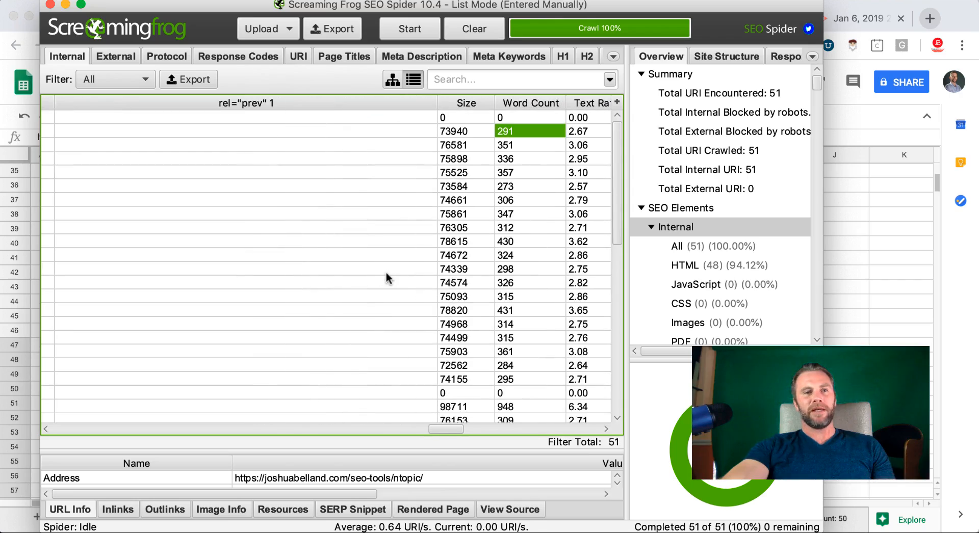
scroll(383, 267, "left", 15)
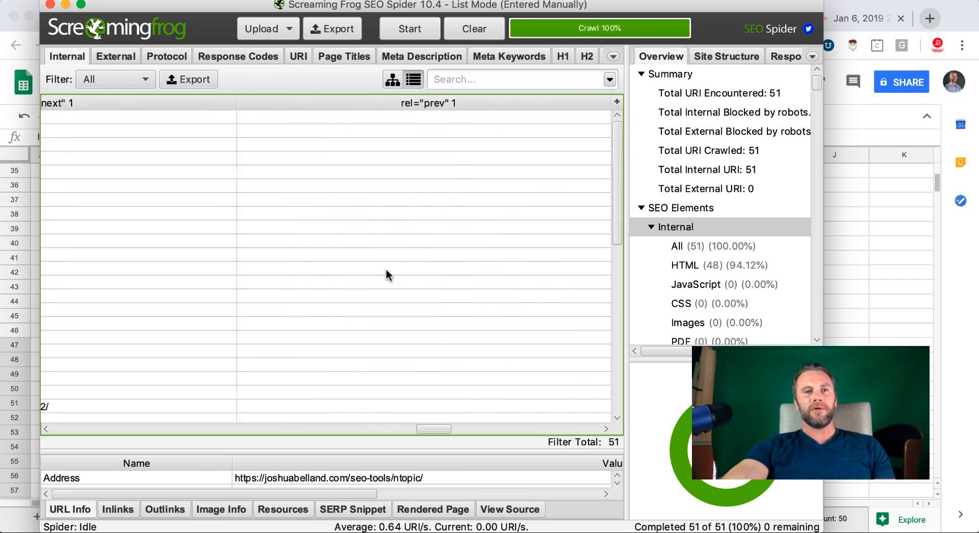
scroll(385, 268, "left", 20)
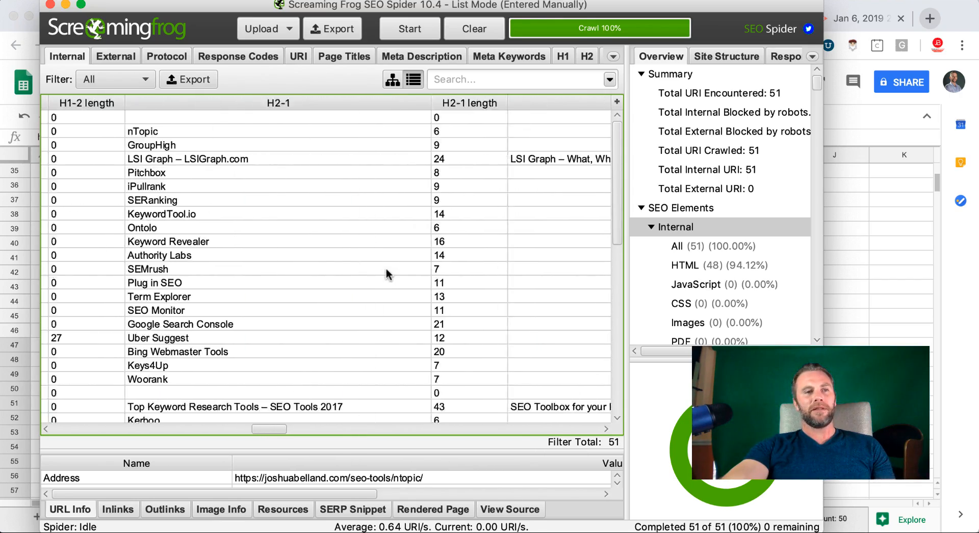
scroll(381, 275, "left", 5)
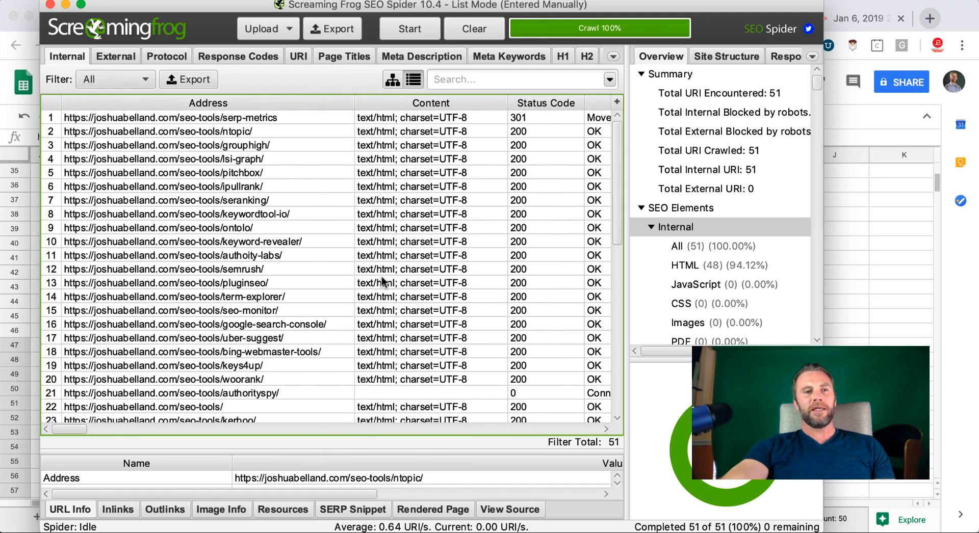
left_click(175, 117)
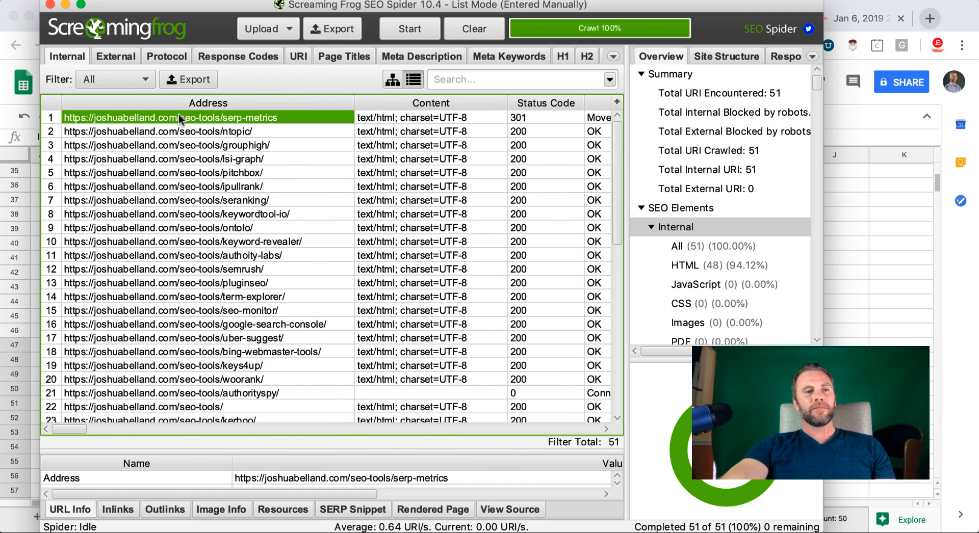
right_click(178, 115)
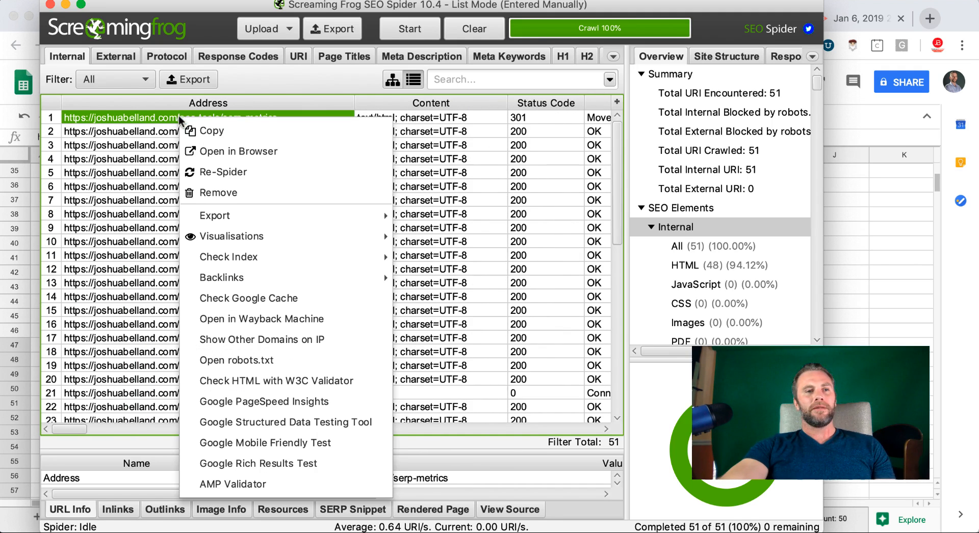
left_click(252, 152)
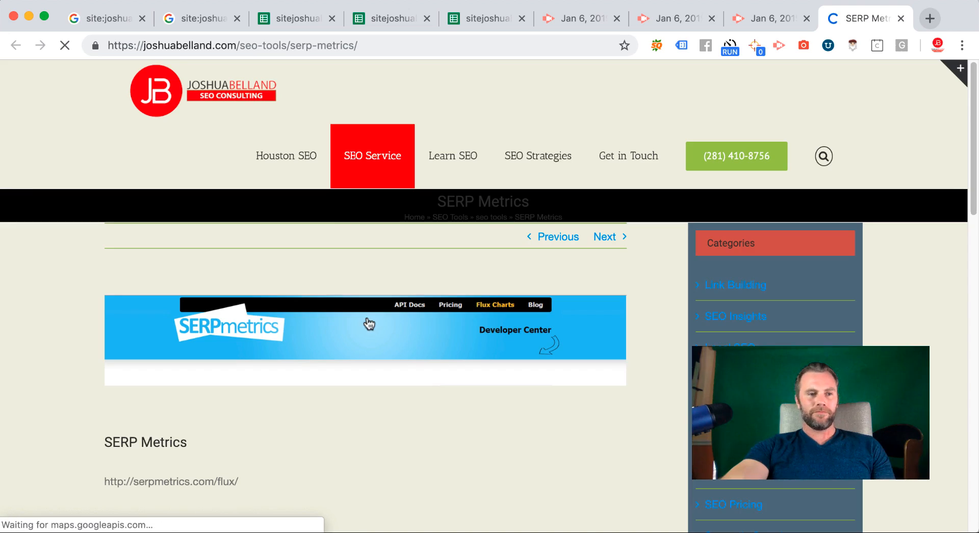
scroll(369, 324, "down", 6)
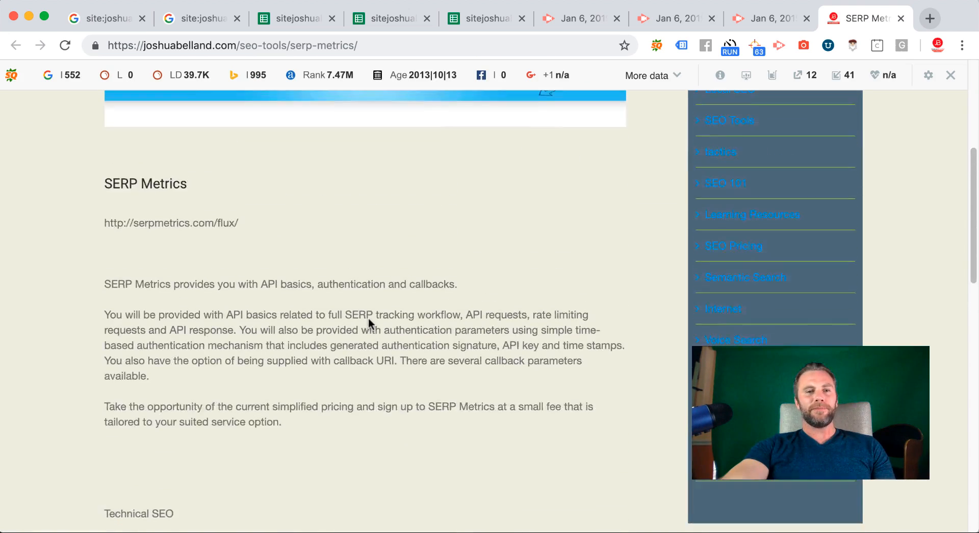
scroll(368, 317, "up", 5)
scroll(368, 317, "down", 5)
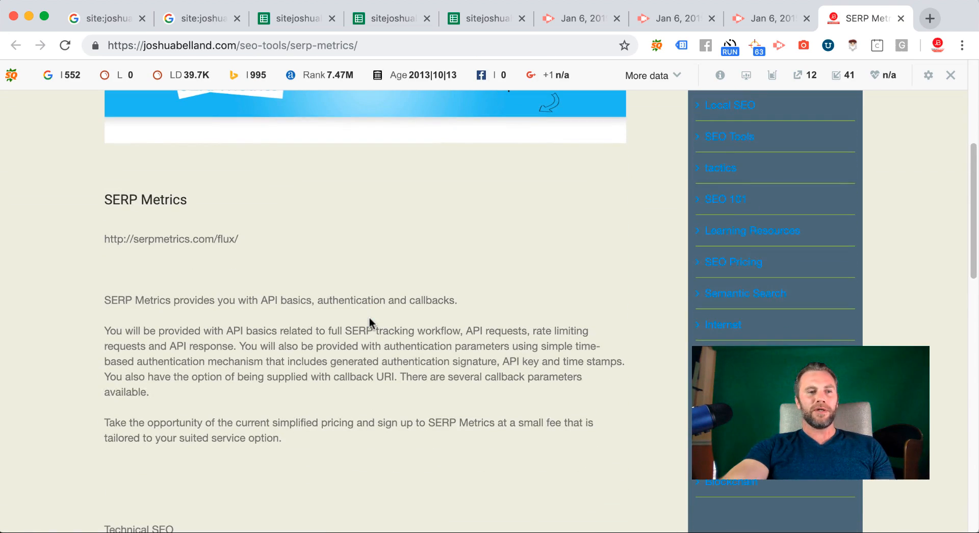
scroll(368, 316, "up", 3)
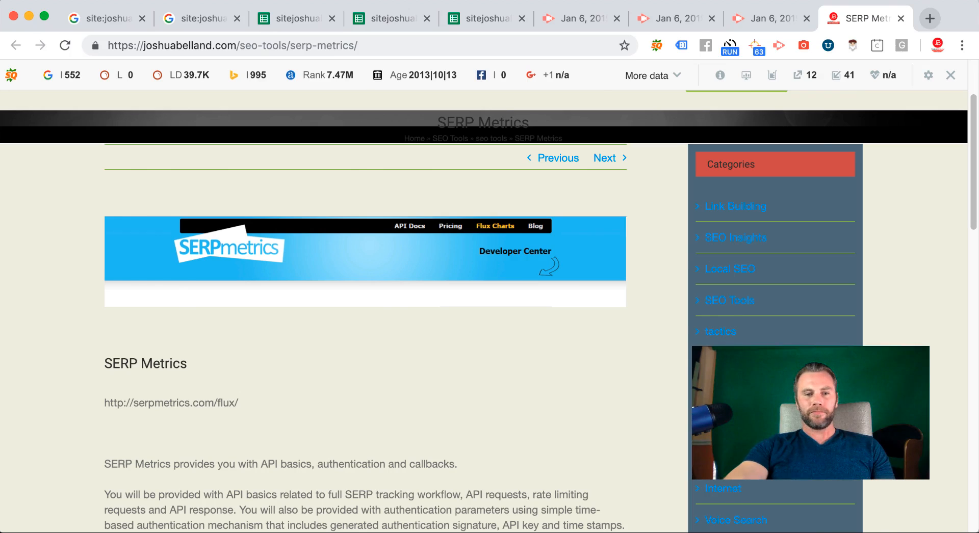
Step: Return to Screaming Frog SEO Spider, open the seo-tools/lsi-graph URL in the browser and review the page's content
key("super+Tab")
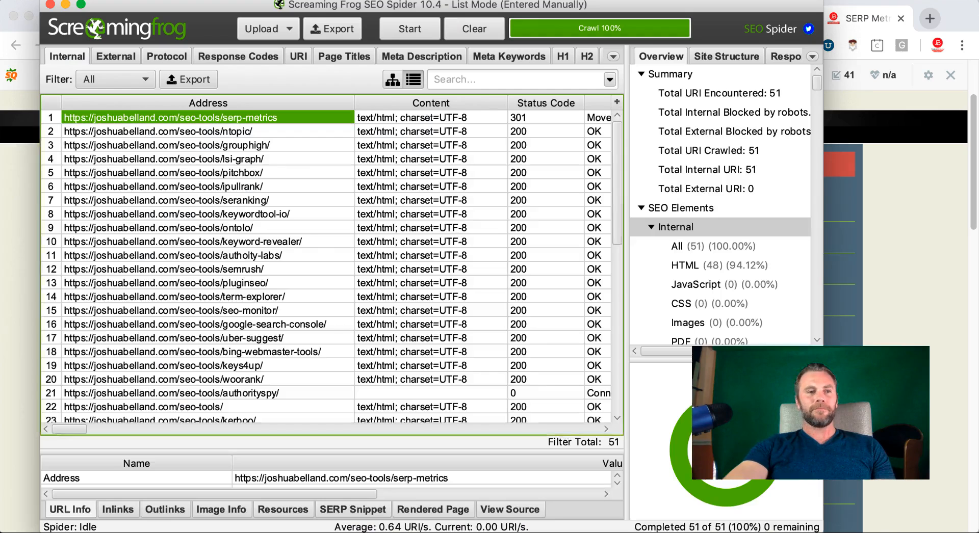
left_click(222, 155)
right_click(222, 155)
left_click(304, 192)
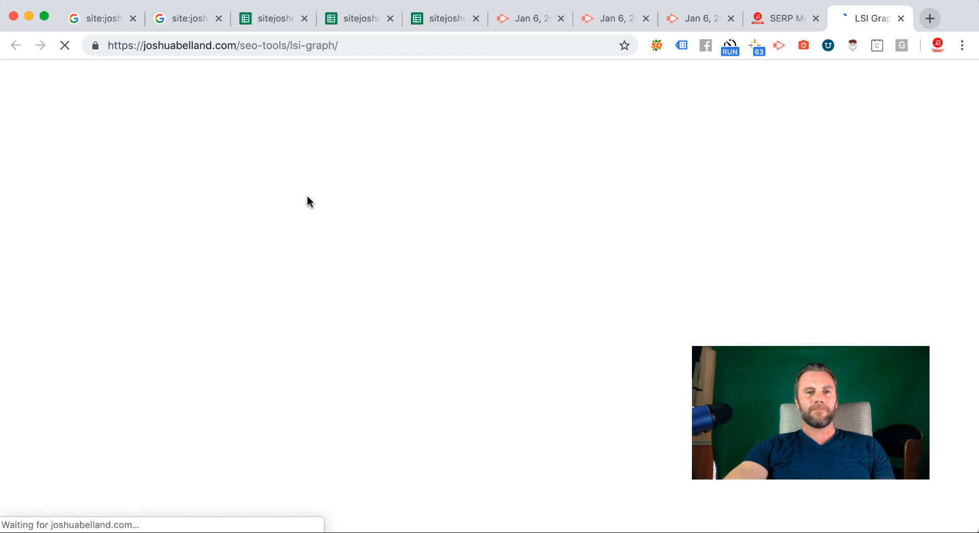
scroll(303, 204, "down", 4)
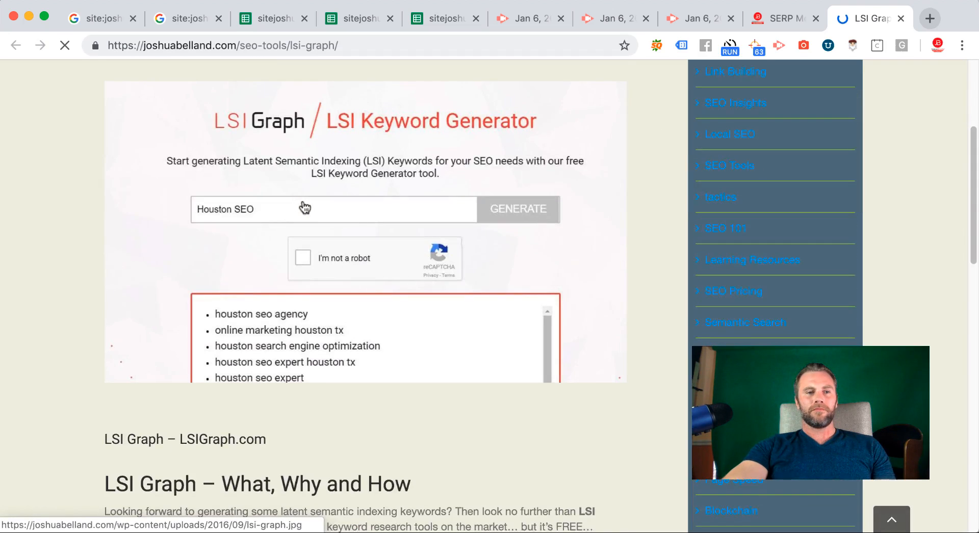
Step: Finish reviewing the seo-tools/lsi-graph page, and open the seo-tools/pitchbox URL from Screaming Frog SEO Spider to review its content
scroll(305, 207, "down", 5)
scroll(306, 204, "up", 6)
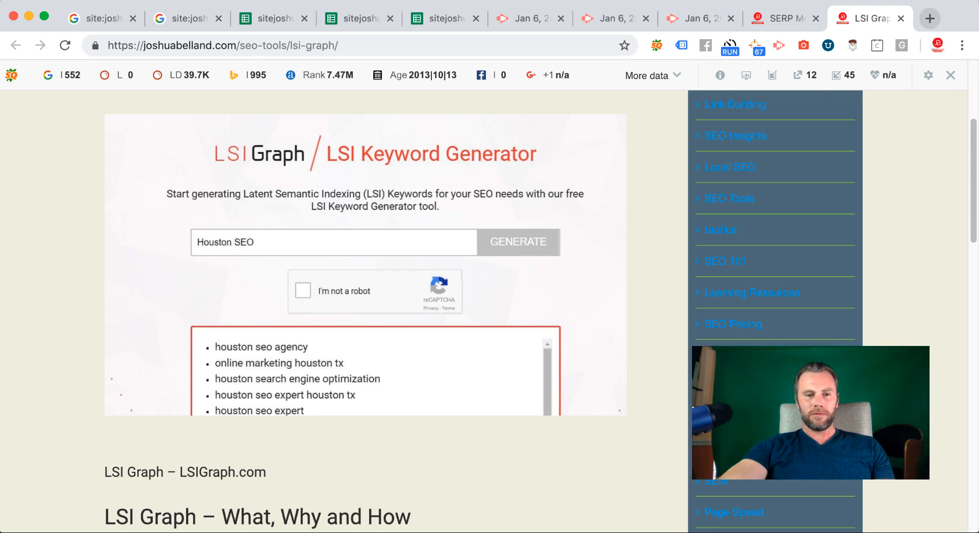
key("super+Tab")
left_click(268, 170)
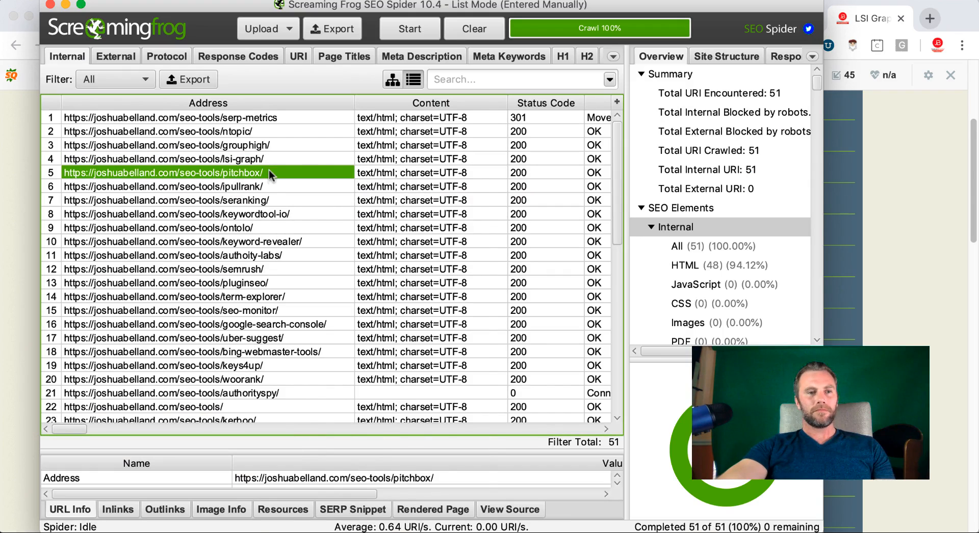
right_click(268, 169)
left_click(323, 209)
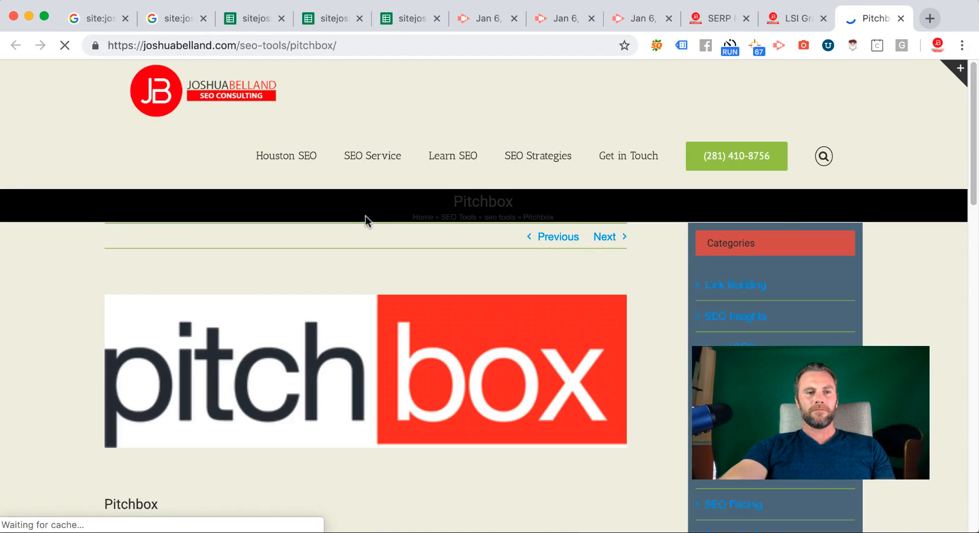
scroll(357, 222, "down", 2)
scroll(357, 225, "down", 10)
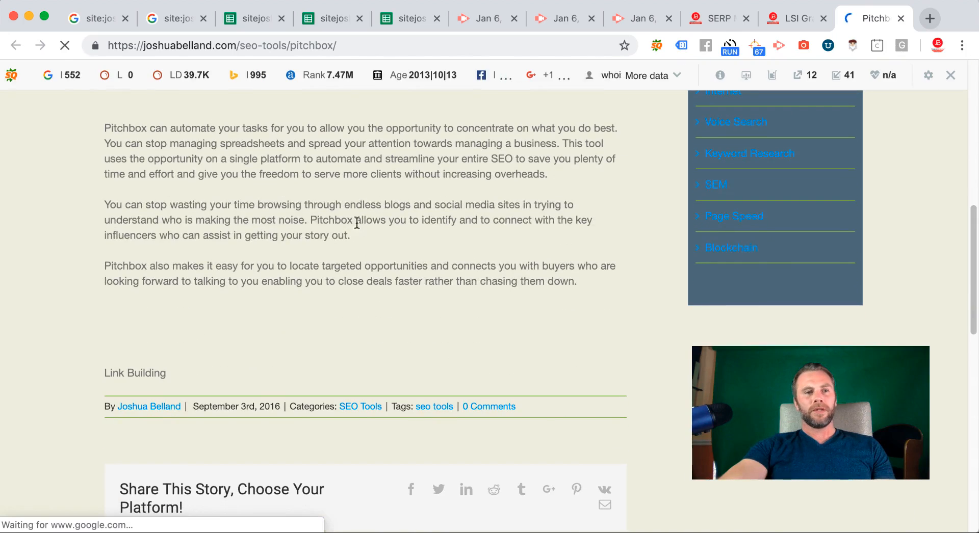
Step: Return to Screaming Frog SEO Spider, open the seo-tools/seranking URL in the browser and review the page's content
key("super+Tab")
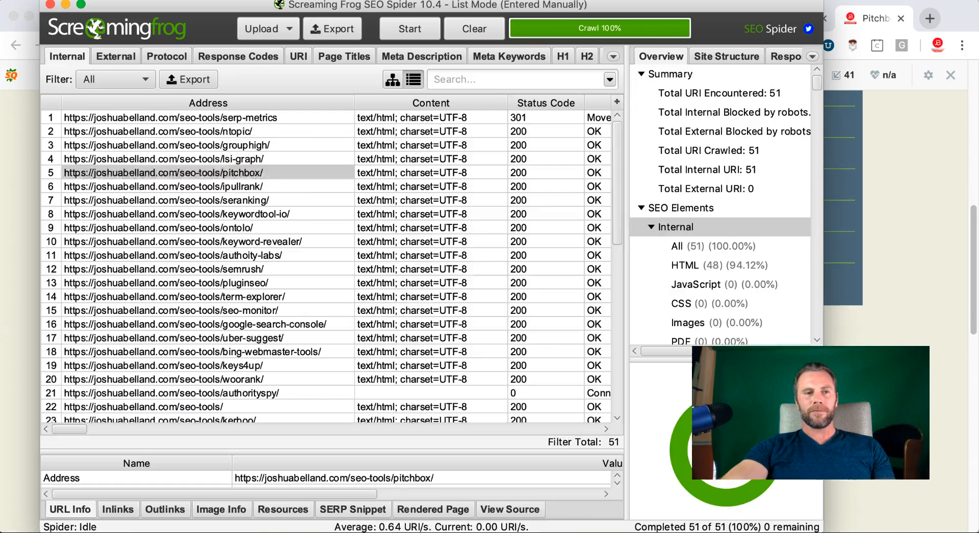
left_click(293, 201)
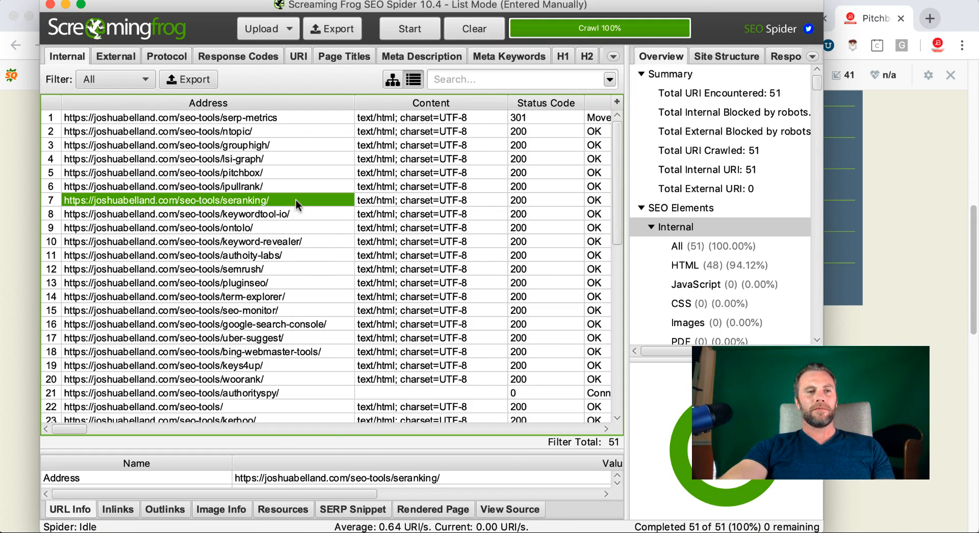
right_click(295, 199)
left_click(339, 234)
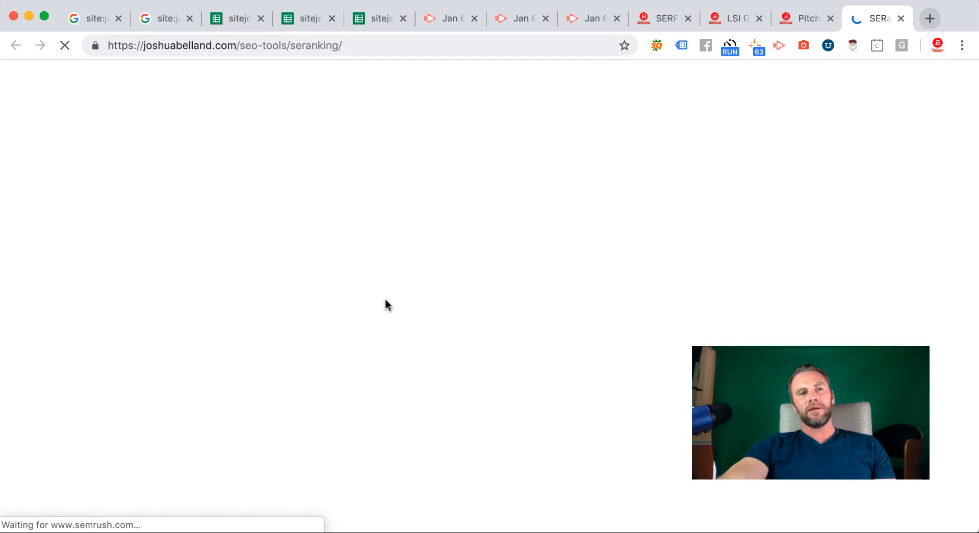
scroll(386, 301, "down", 6)
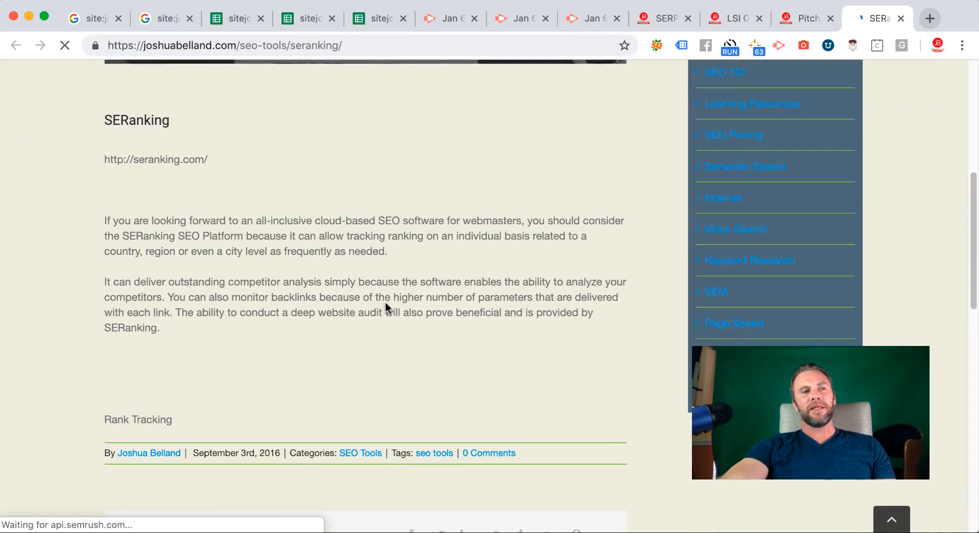
scroll(386, 302, "down", 6)
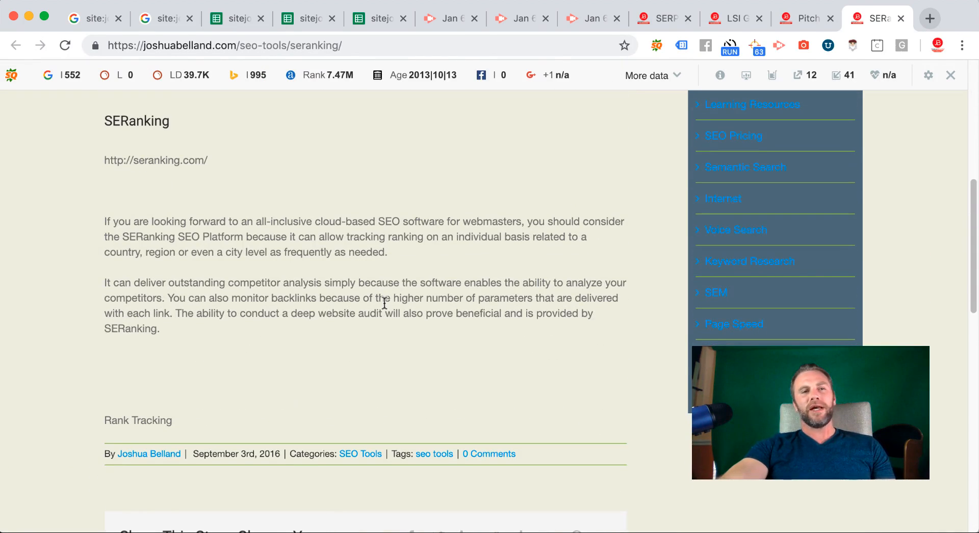
Step: Examine the layout and body text of the SERanking page, and compare it with the LSI Graph and SERP Metrics pages
scroll(474, 204, "up", 3)
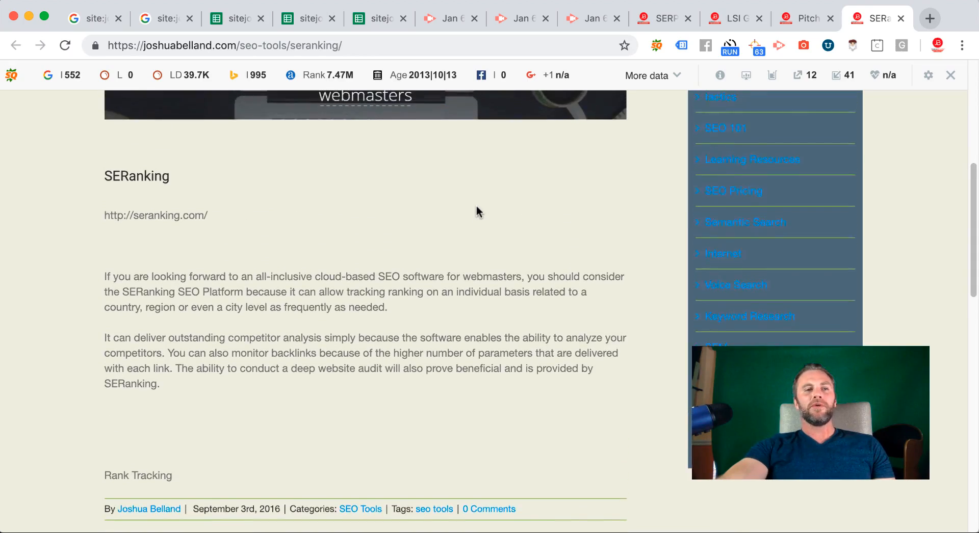
scroll(468, 222, "up", 3)
scroll(468, 221, "down", 4)
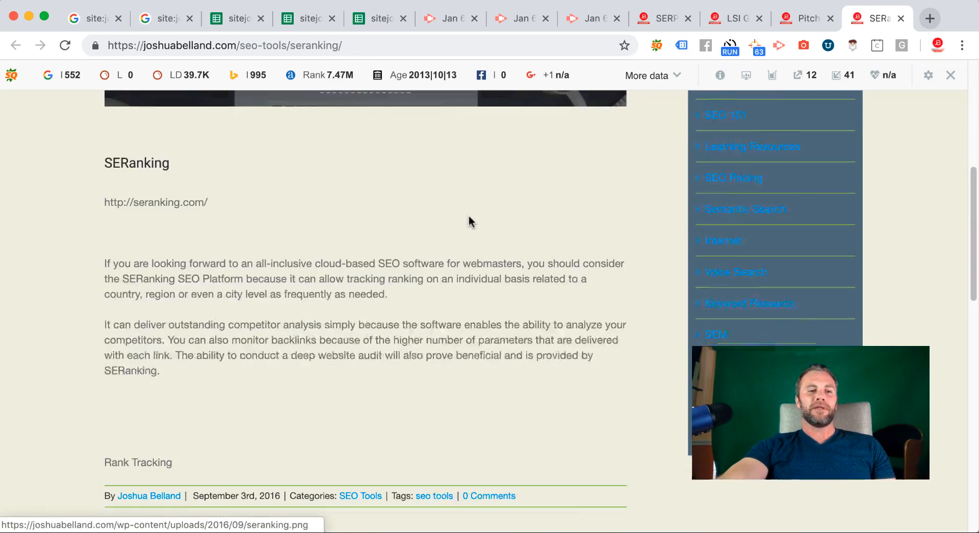
scroll(469, 217, "up", 4)
scroll(469, 219, "up", 2)
scroll(469, 217, "down", 7)
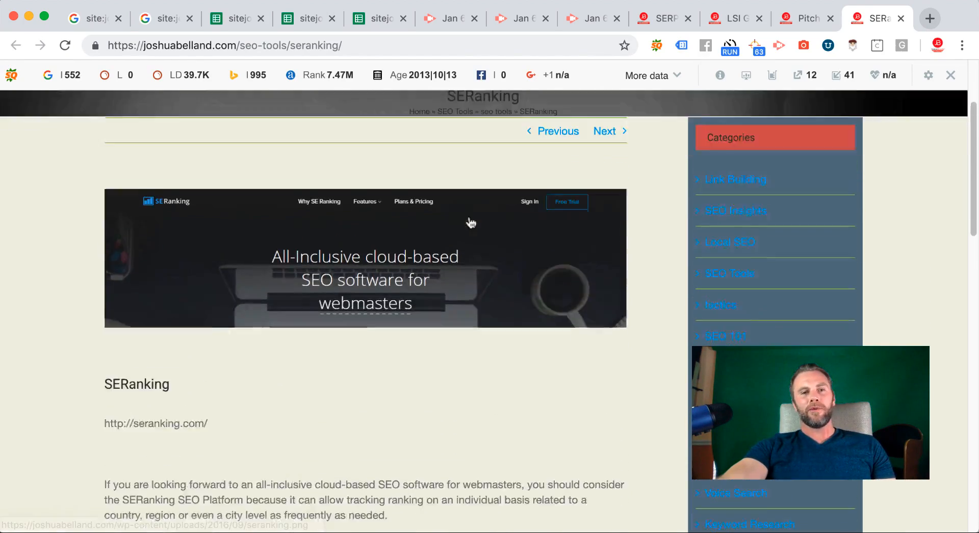
scroll(469, 214, "up", 3)
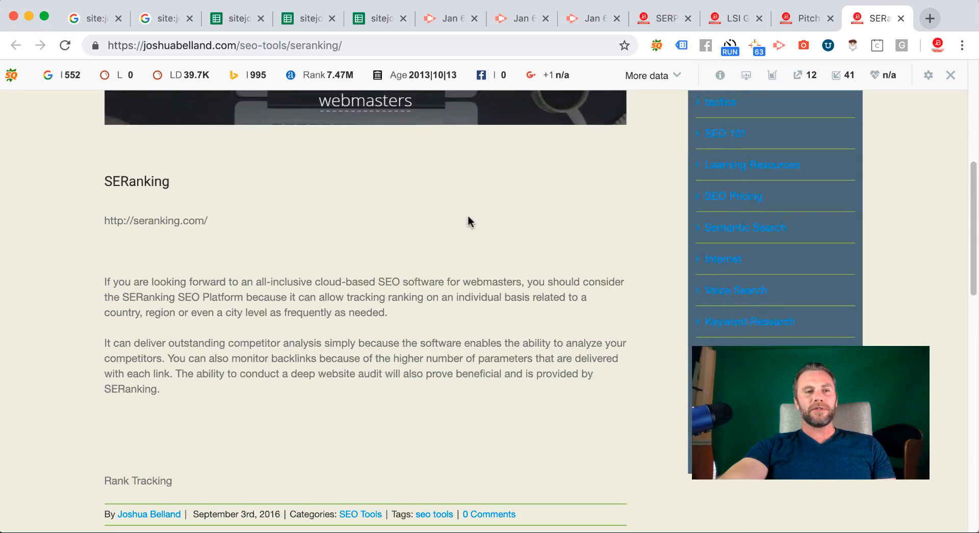
scroll(467, 217, "up", 4)
scroll(468, 224, "up", 3)
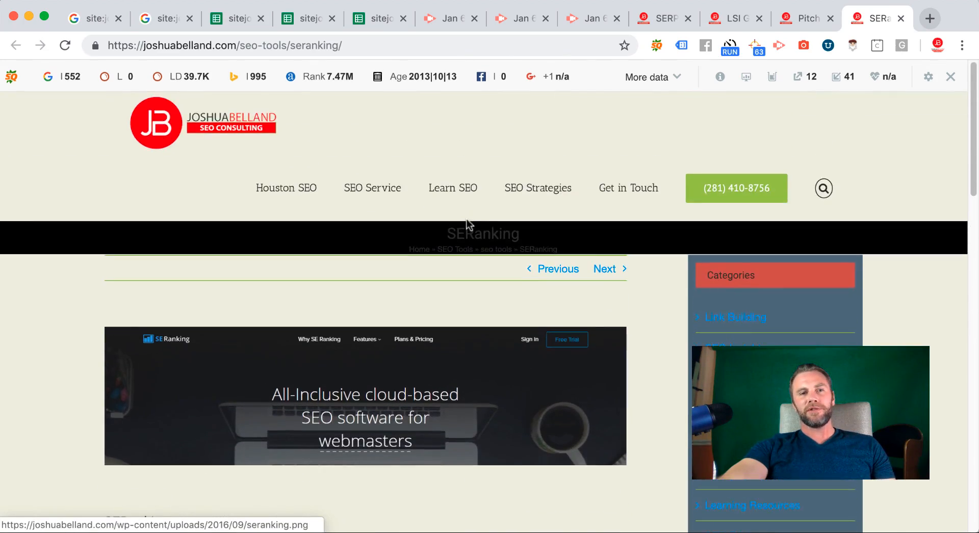
scroll(468, 223, "down", 9)
scroll(467, 220, "down", 4)
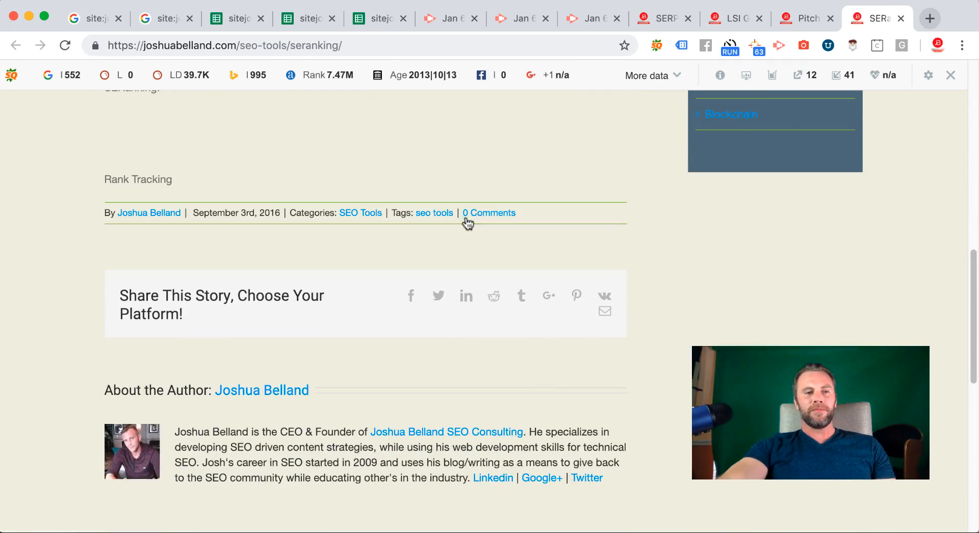
scroll(464, 217, "up", 6)
scroll(464, 220, "up", 5)
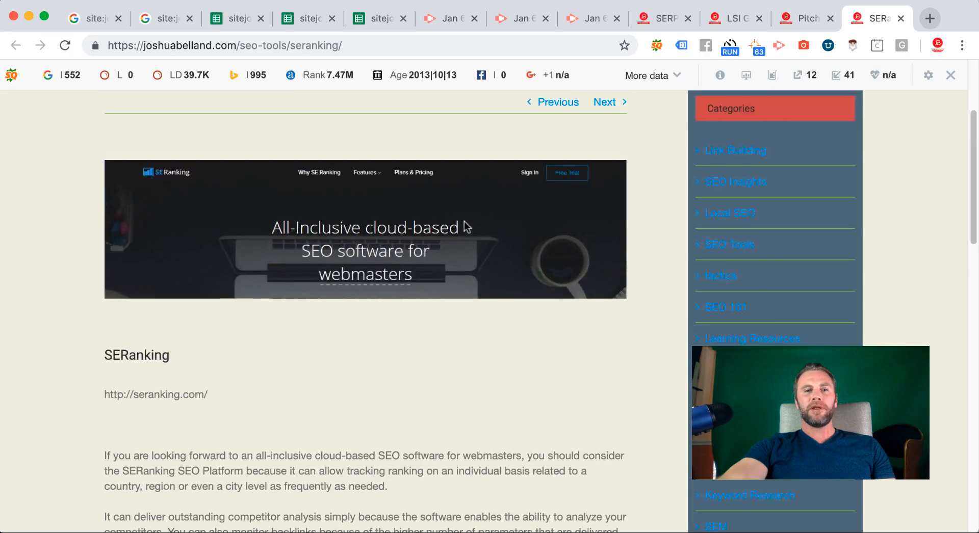
scroll(463, 220, "down", 1)
scroll(467, 227, "down", 5)
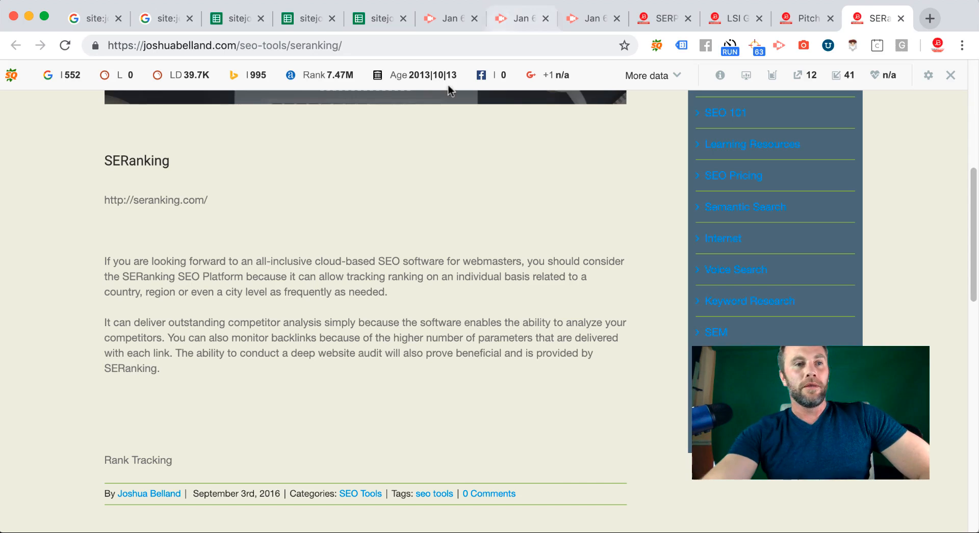
left_click(730, 16)
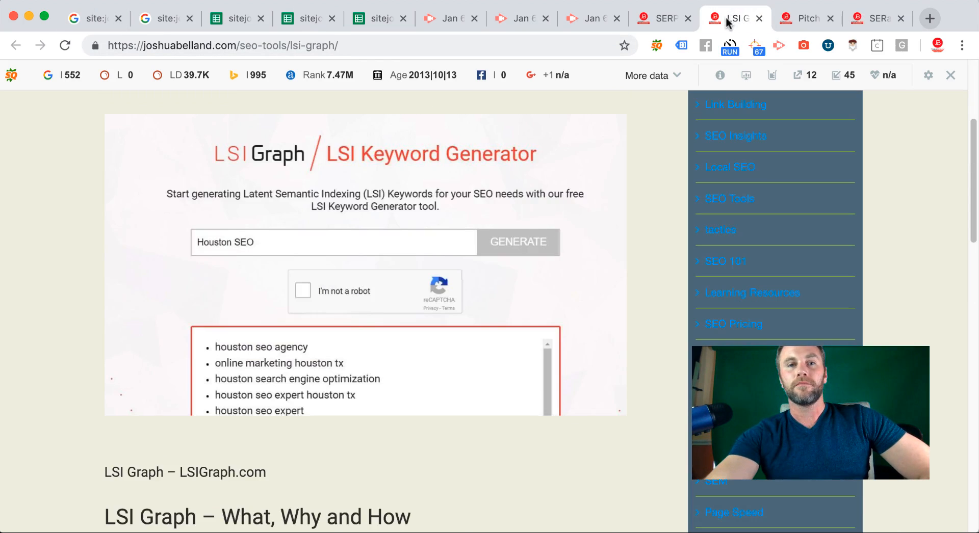
left_click(661, 18)
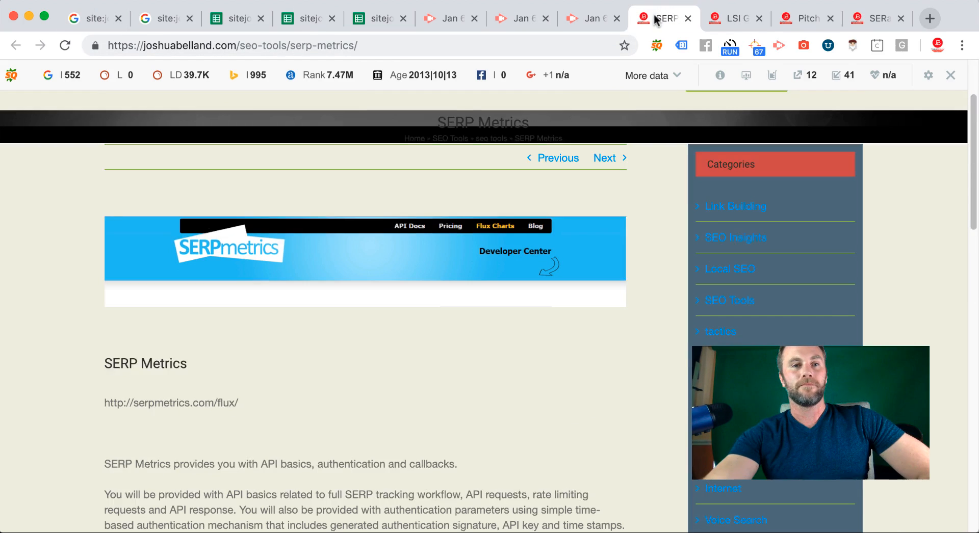
Step: Look through the open spreadsheets and close the one whose CSV data is not split into columns
left_click(305, 18)
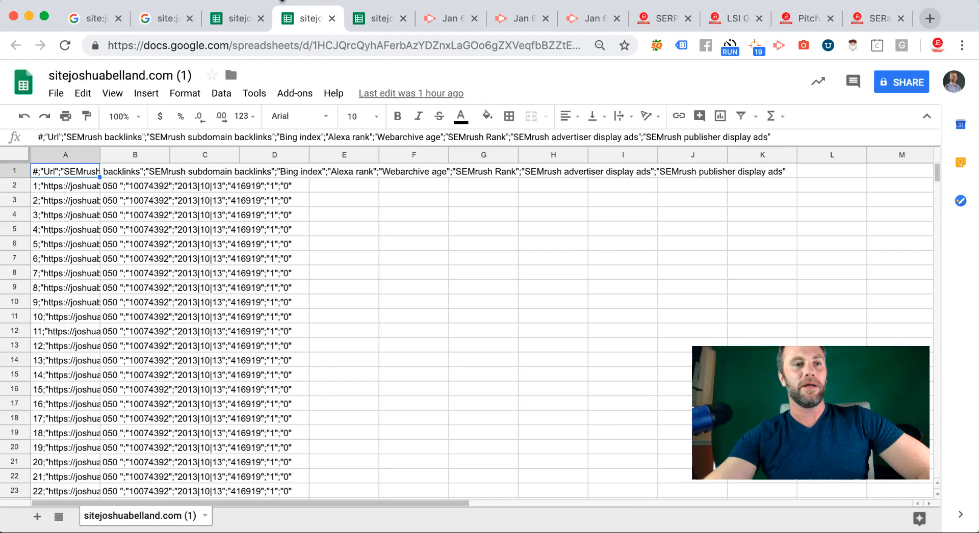
left_click(238, 18)
left_click(310, 21)
left_click(332, 19)
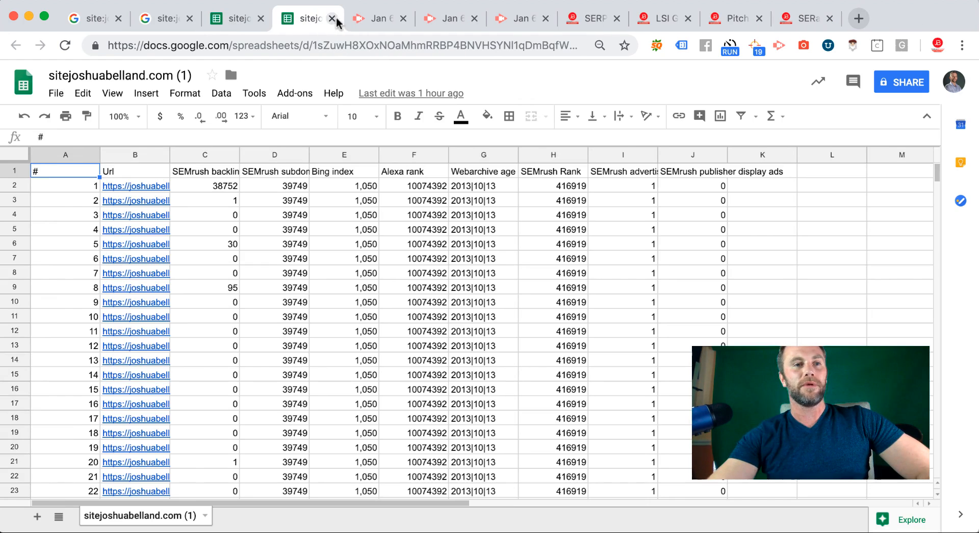
Step: In the annotated URL sheet, copy the yellow-highlighted citation URLs in cells B4 to B18
left_click(241, 18)
scroll(238, 308, "up", 10)
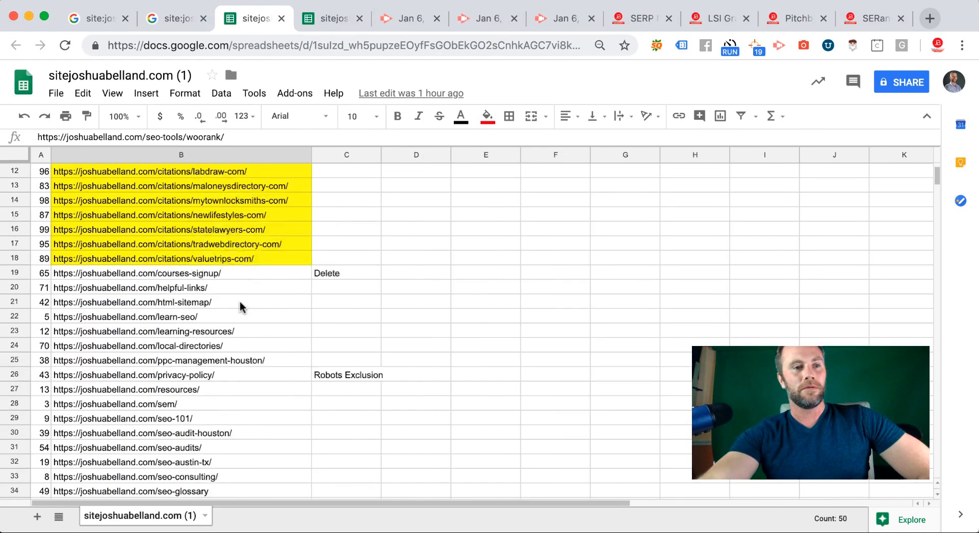
left_click(210, 216)
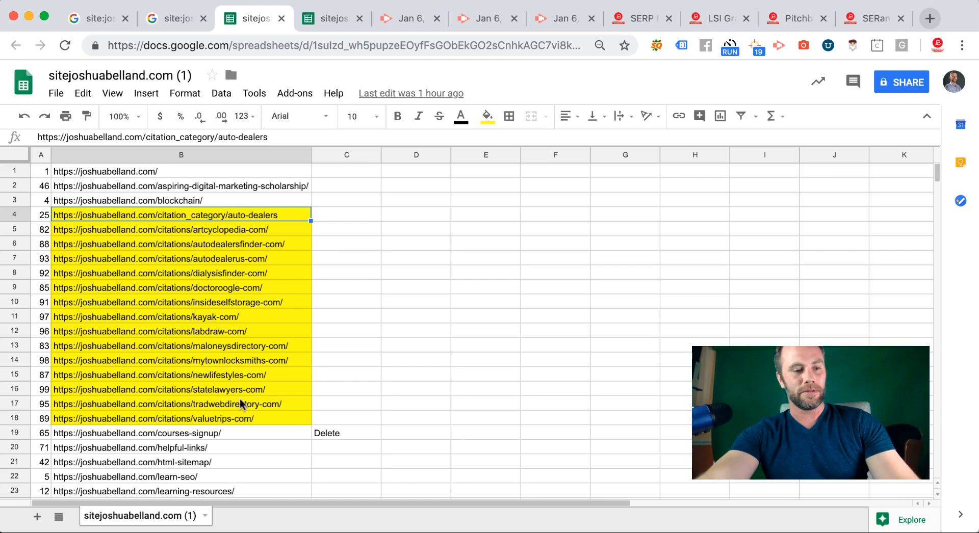
left_click(215, 419, "shift")
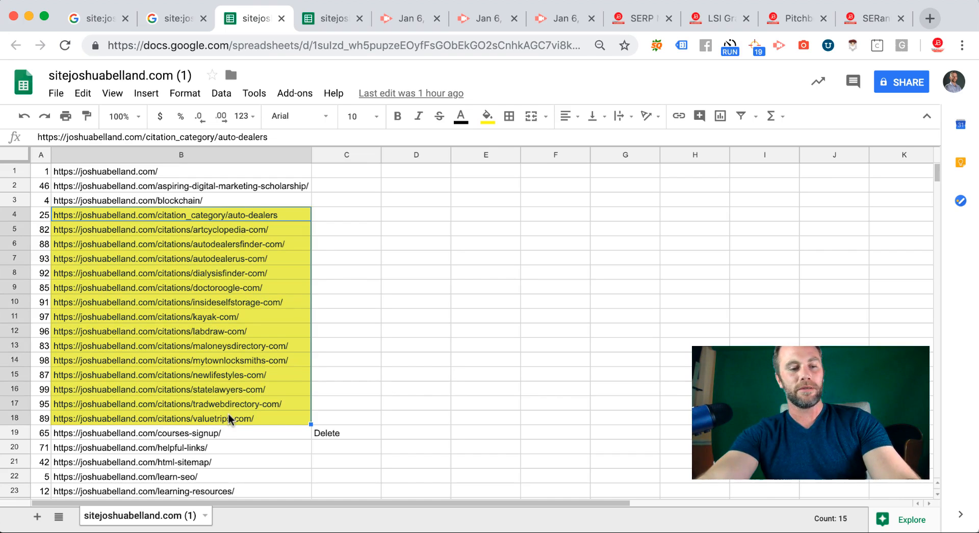
key("ctrl+c")
Step: Switch to Screaming Frog SEO Spider and start exporting the uploaded URL list's crawl data as a CSV file
key("super+Tab")
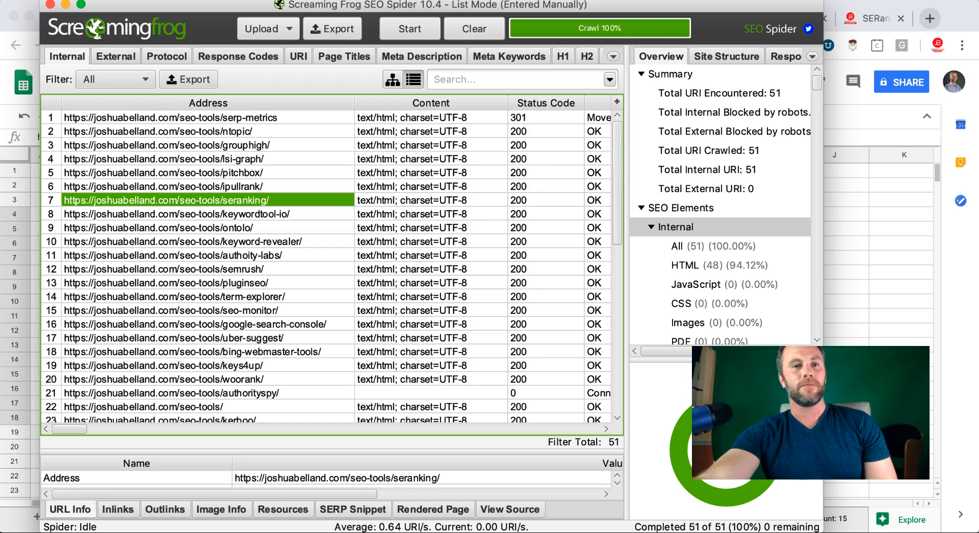
left_click(334, 28)
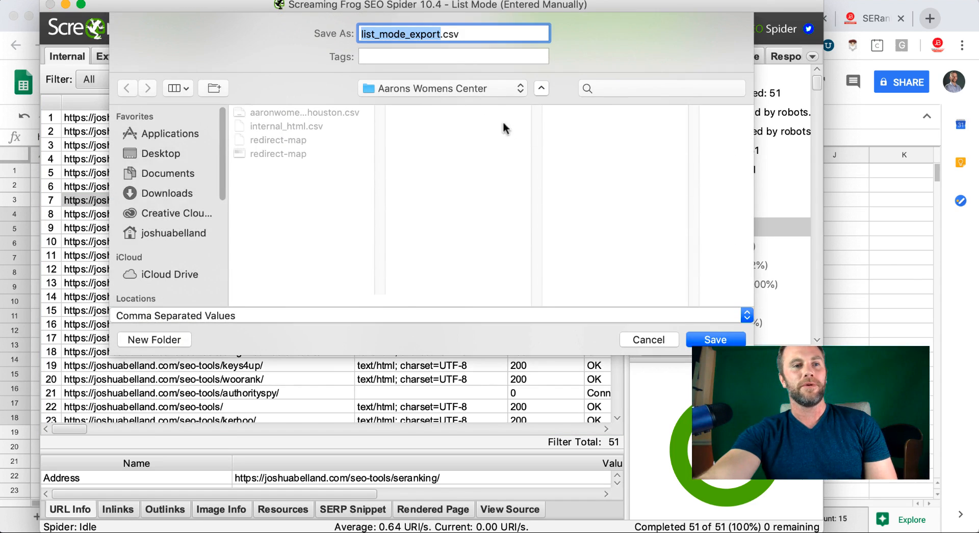
left_click(436, 90)
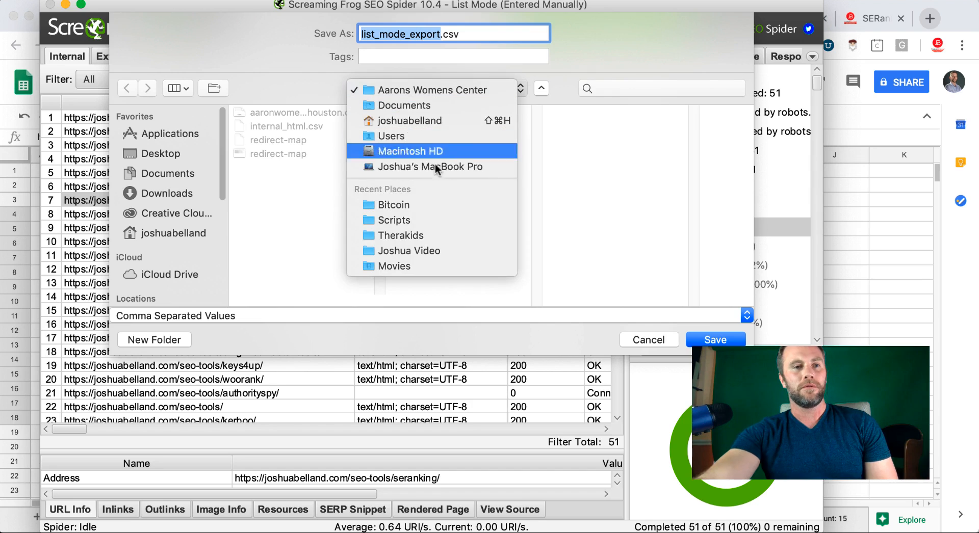
left_click(439, 152)
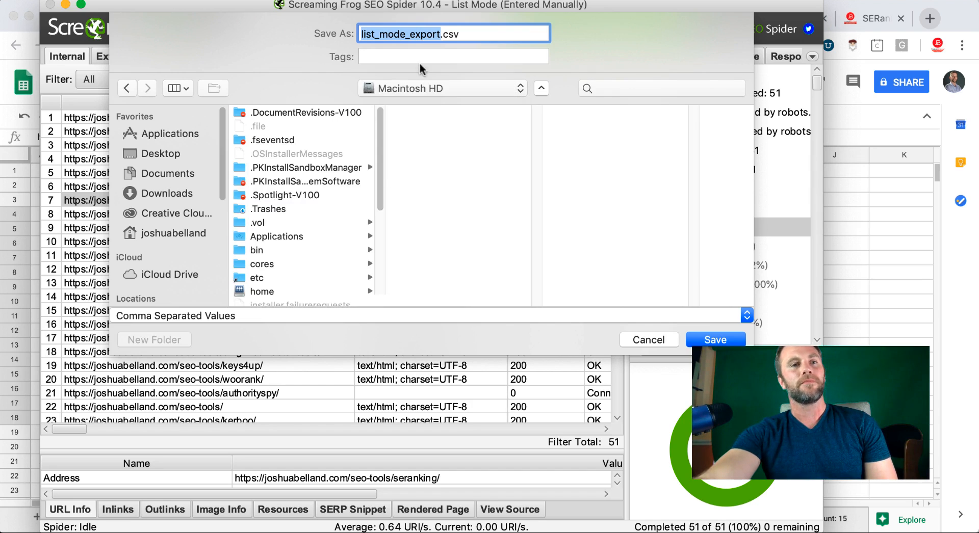
scroll(336, 163, "down", 5)
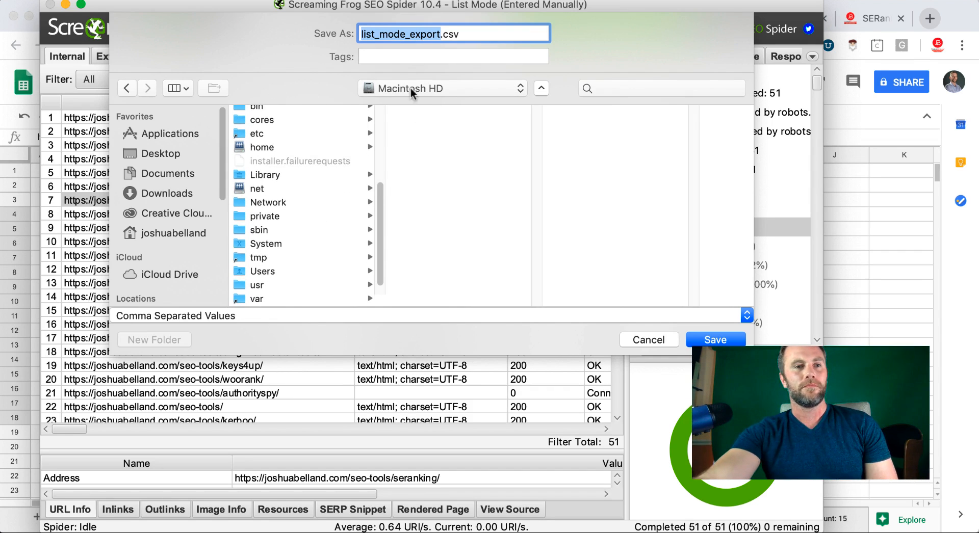
scroll(292, 210, "up", 3)
scroll(293, 209, "down", 4)
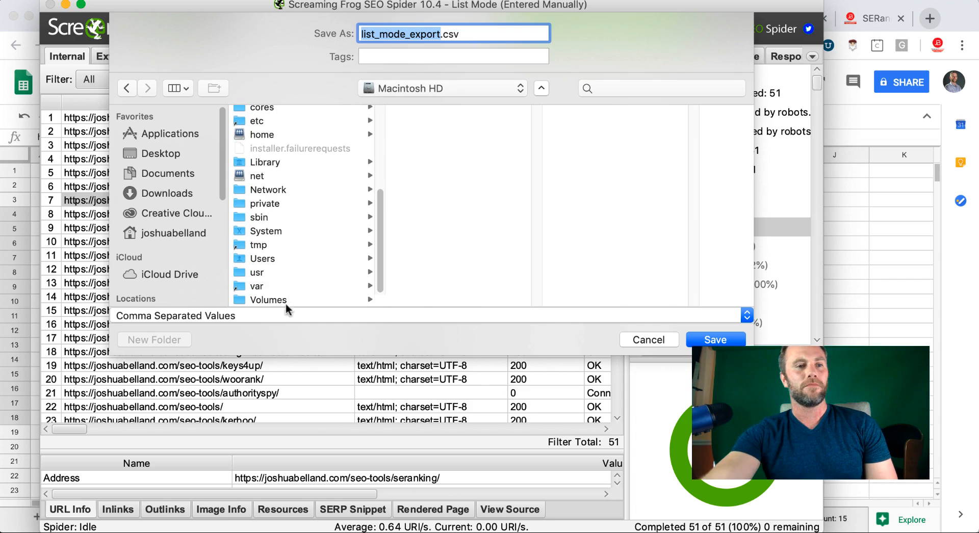
scroll(272, 247, "up", 5)
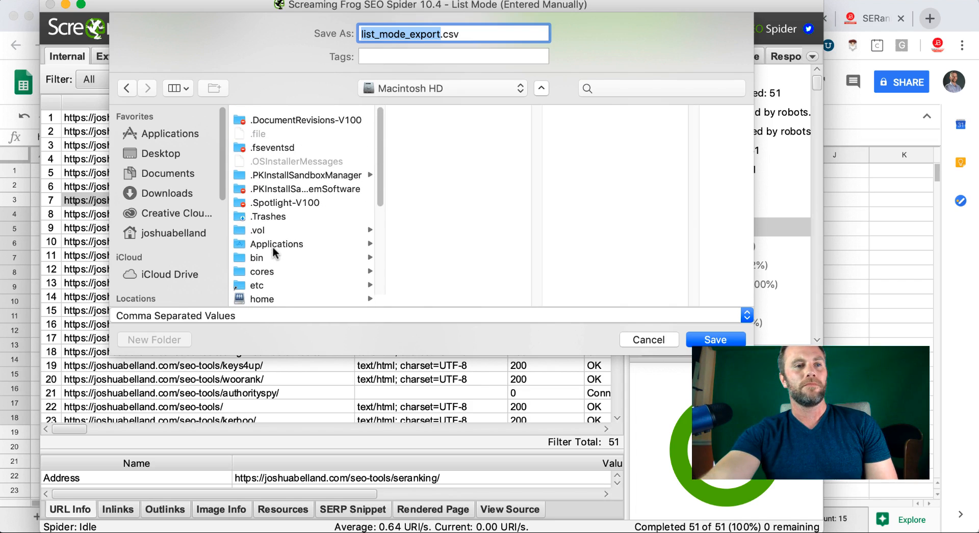
Step: Save the crawl export as list_mode_export.csv in the personal video folder inside Documents
left_click(175, 179)
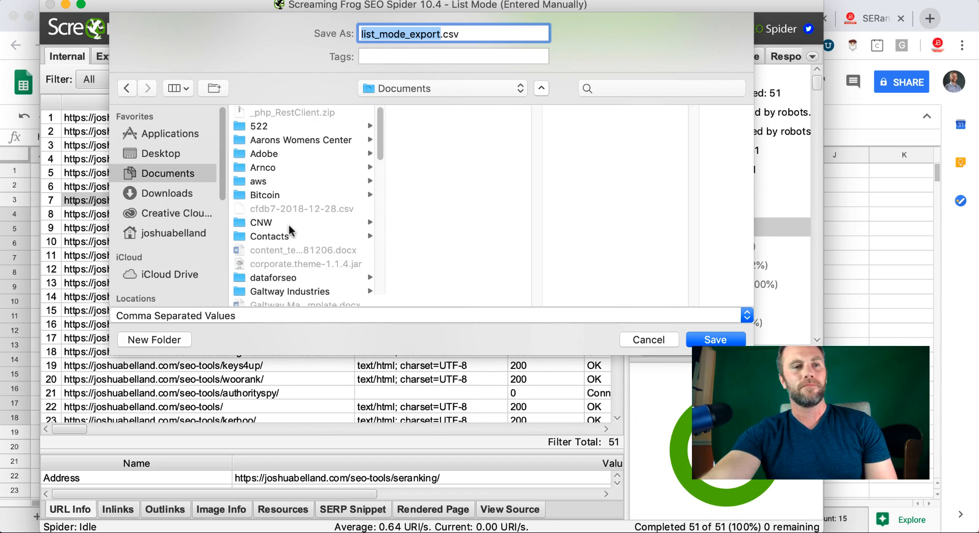
scroll(289, 226, "down", 5)
scroll(302, 222, "up", 4)
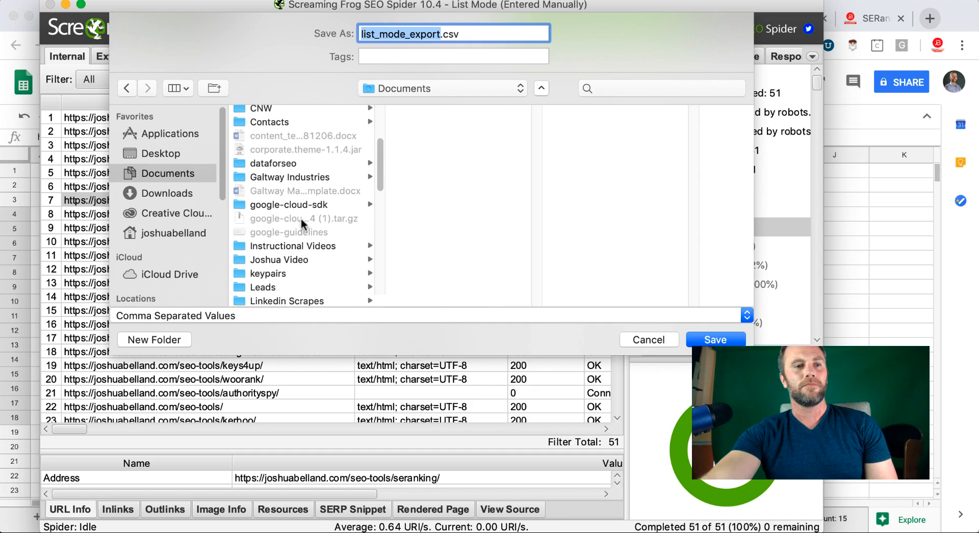
left_click(310, 257)
scroll(439, 210, "down", 5)
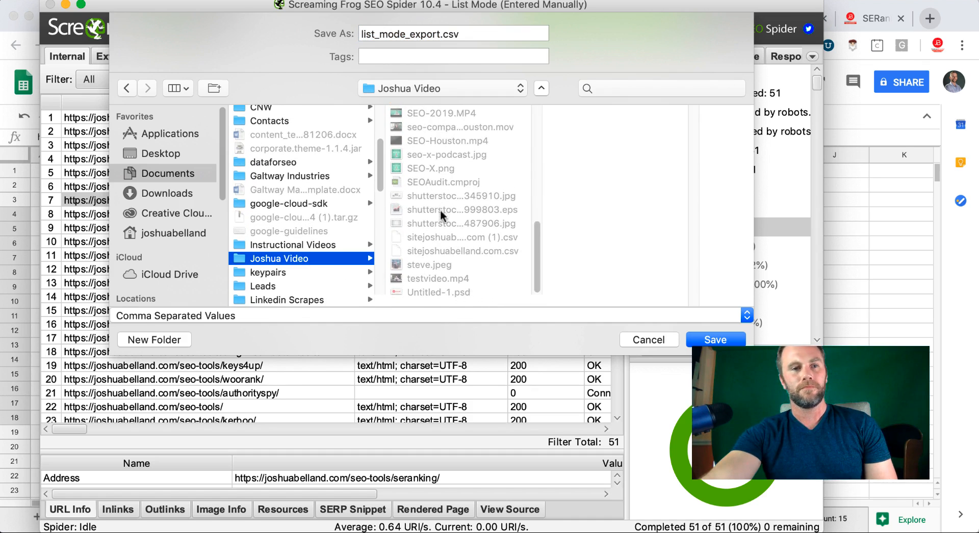
scroll(439, 204, "up", 3)
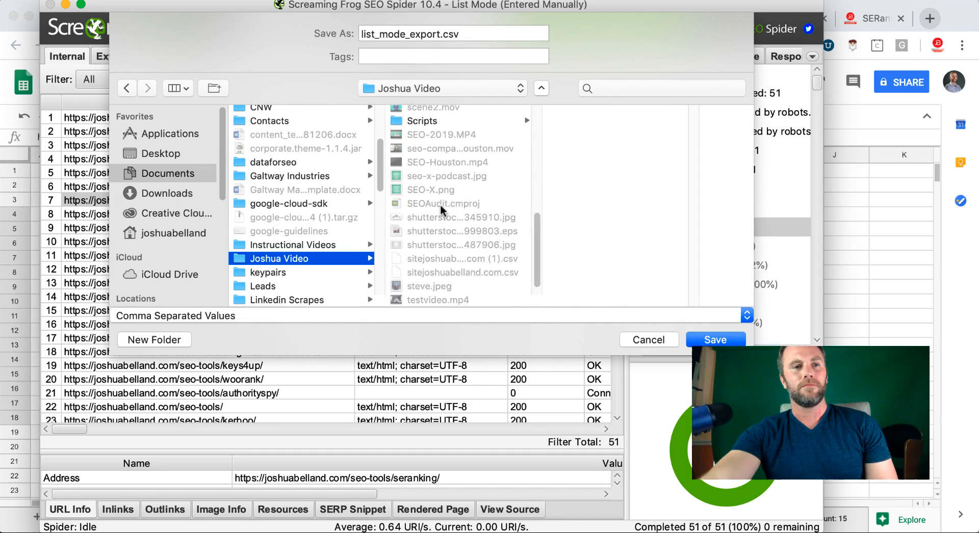
left_click(715, 340)
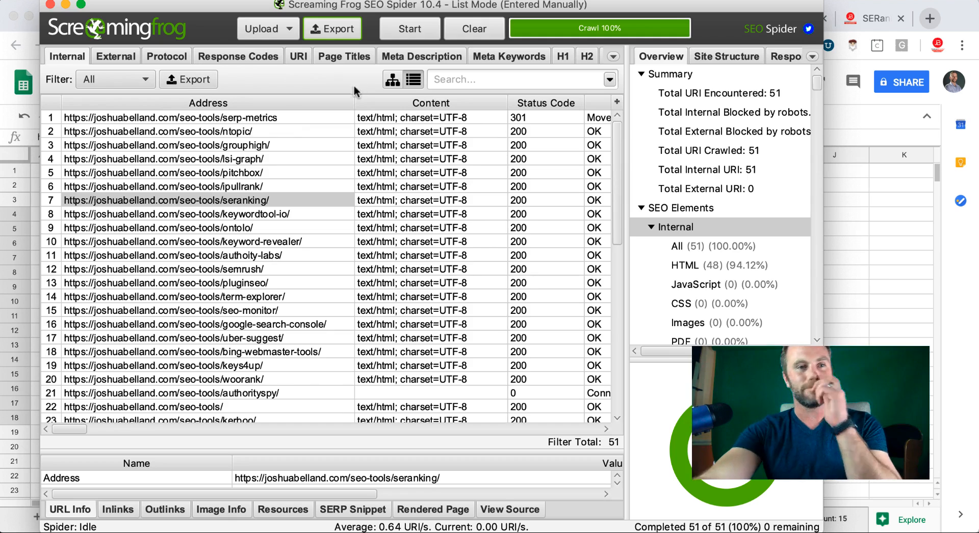
Step: Enter the copied citation URLs manually as a new list and crawl them
left_click(285, 31)
left_click(294, 78)
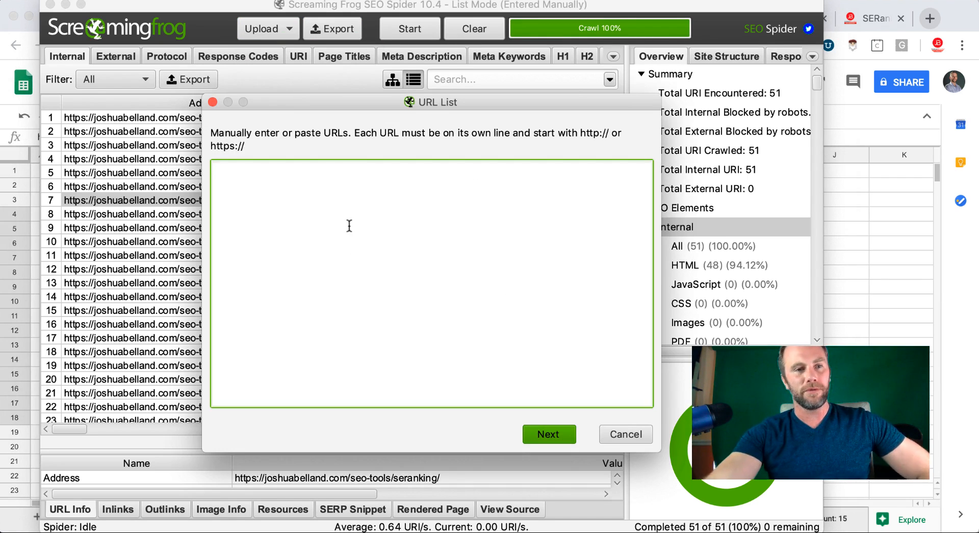
key("super+v")
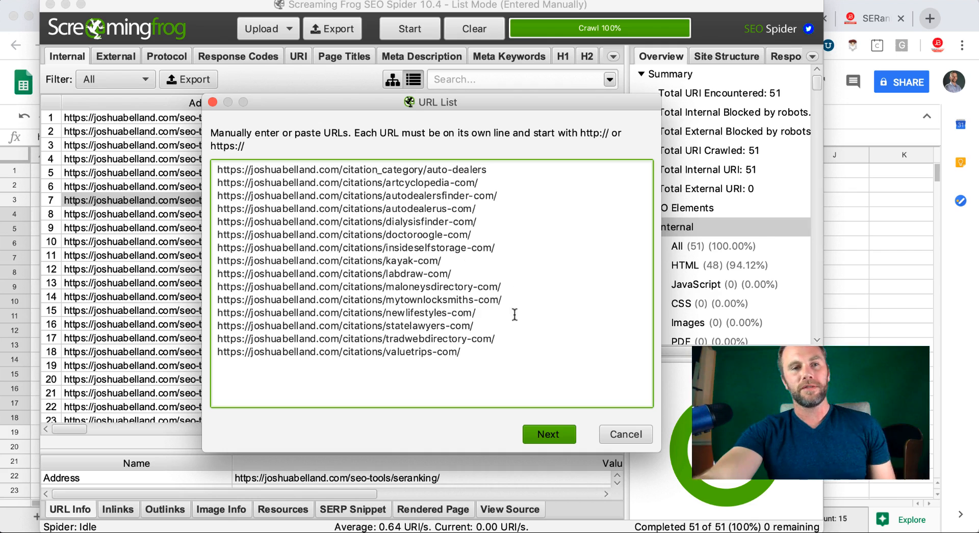
left_click(549, 435)
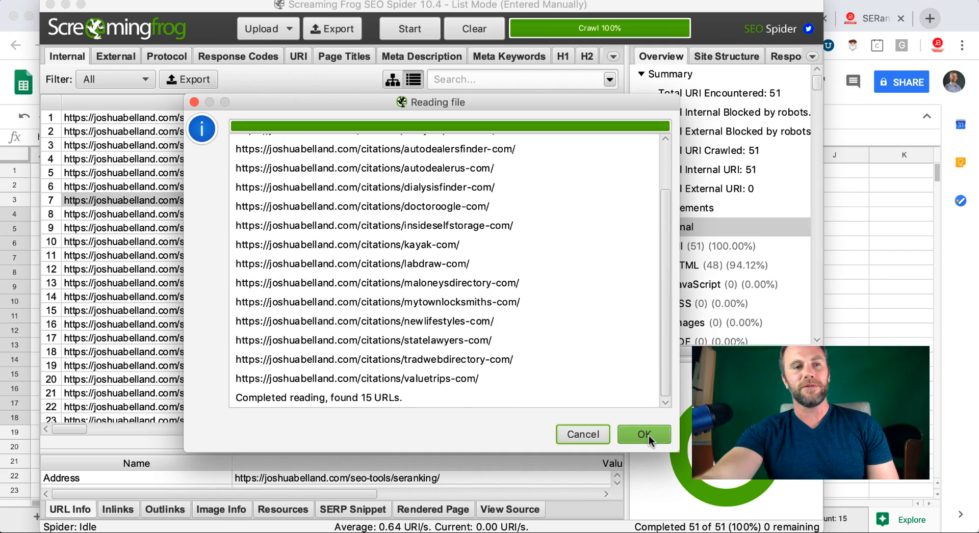
left_click(644, 435)
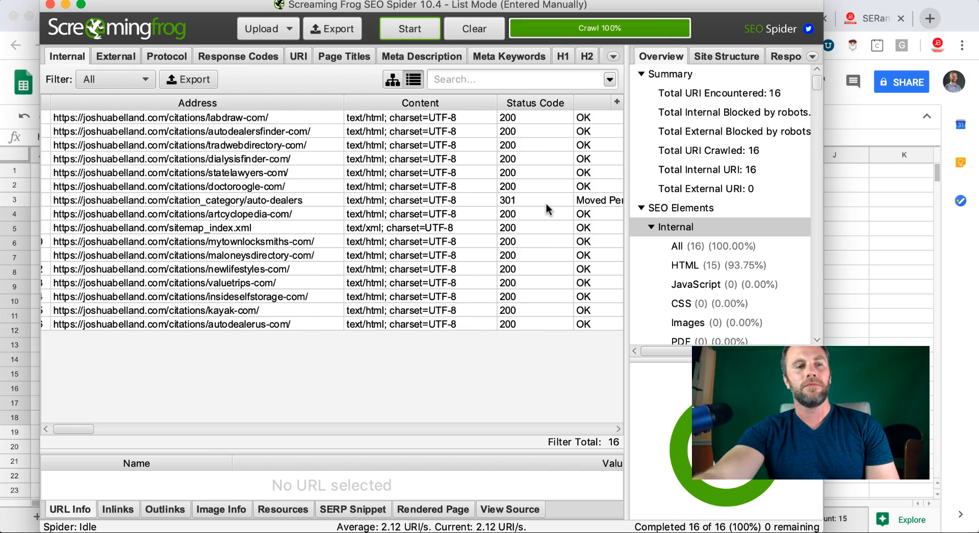
Step: Check the status codes and indexability of the crawled citation URLs, matching the non-indexable rows to their addresses
scroll(545, 203, "right", 10)
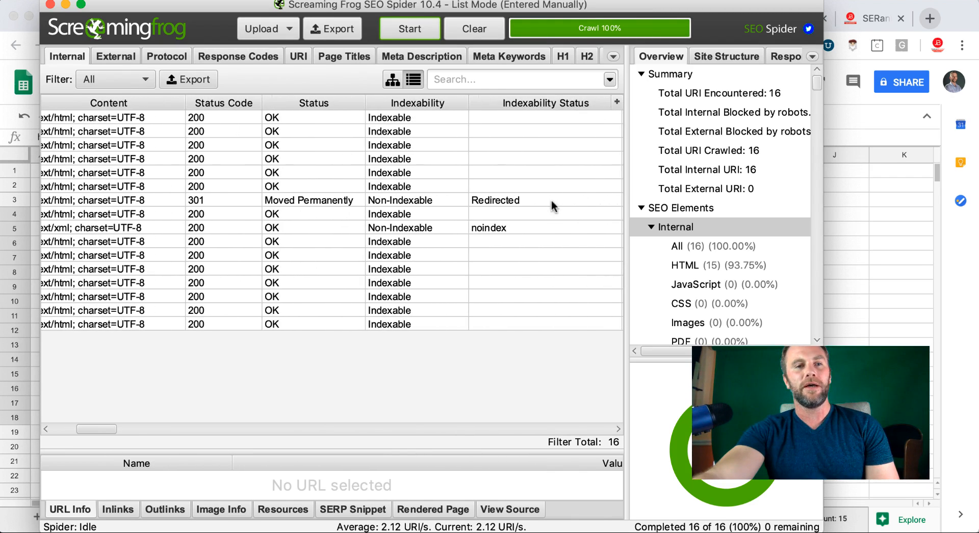
left_click(437, 200)
left_click(433, 215)
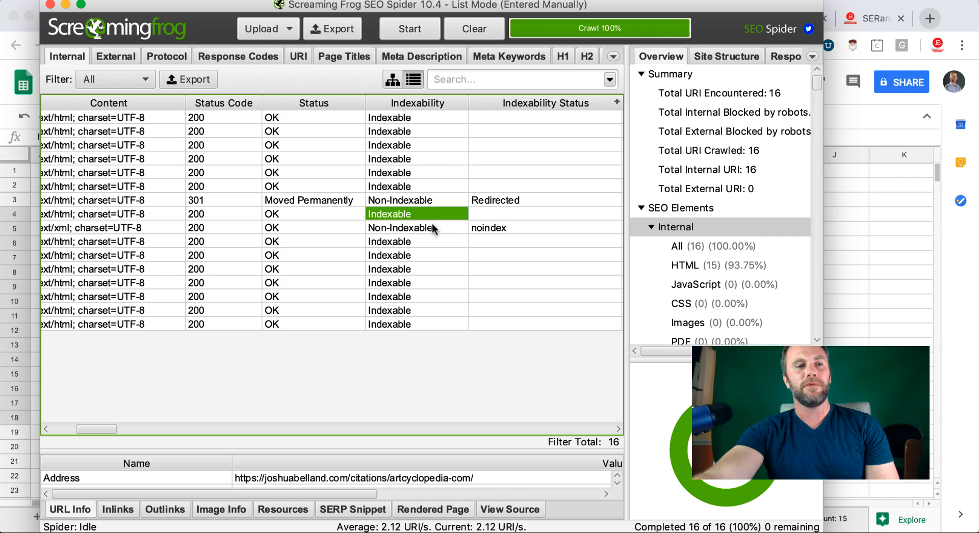
left_click(433, 226)
scroll(439, 224, "left", 10)
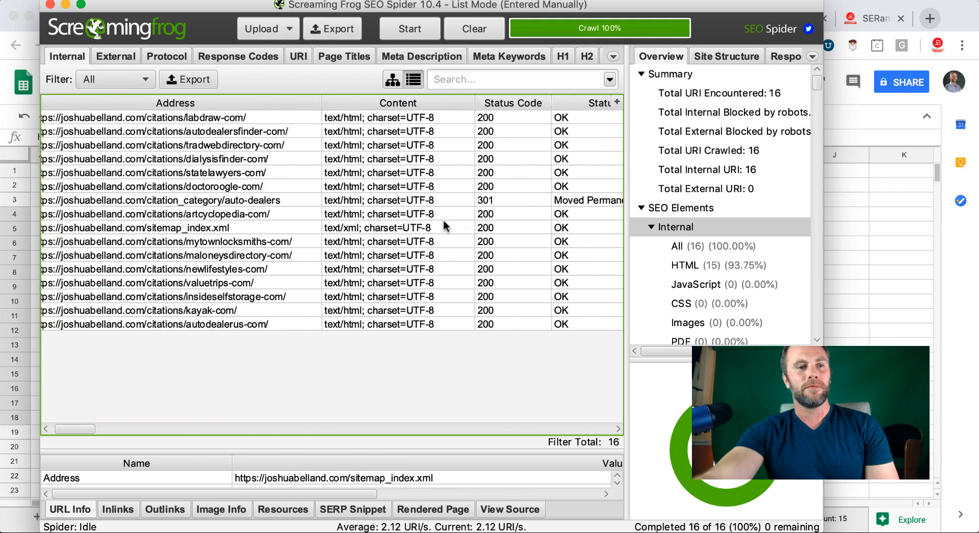
Step: Review the citation pages' titles, meta keywords, headings, canonical links, inlinks and outlinks, and compare their word counts
scroll(446, 227, "right", 15)
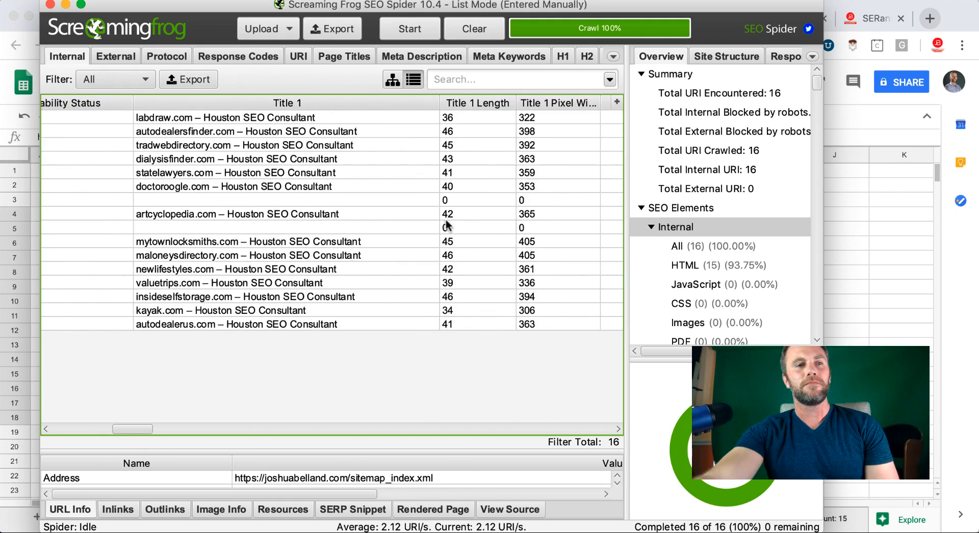
scroll(447, 226, "right", 15)
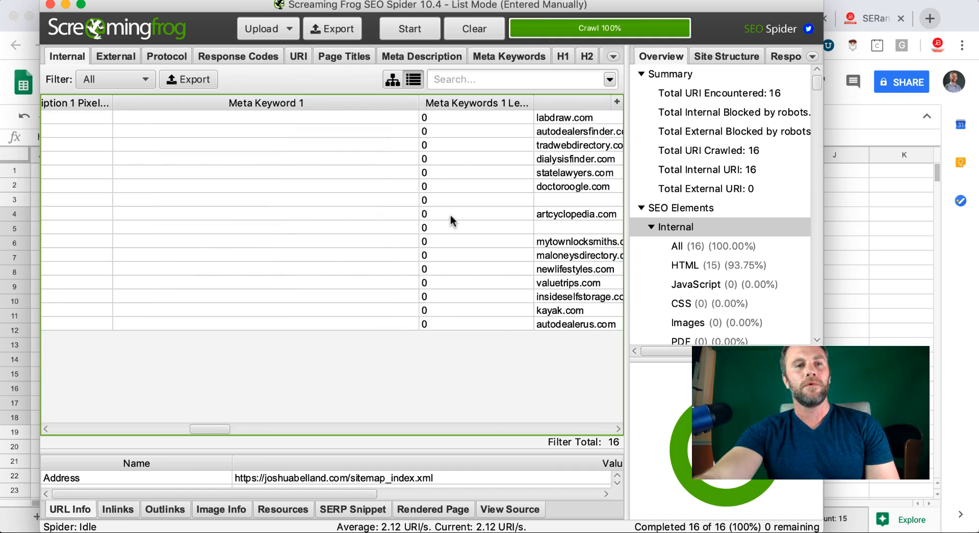
scroll(451, 213, "right", 10)
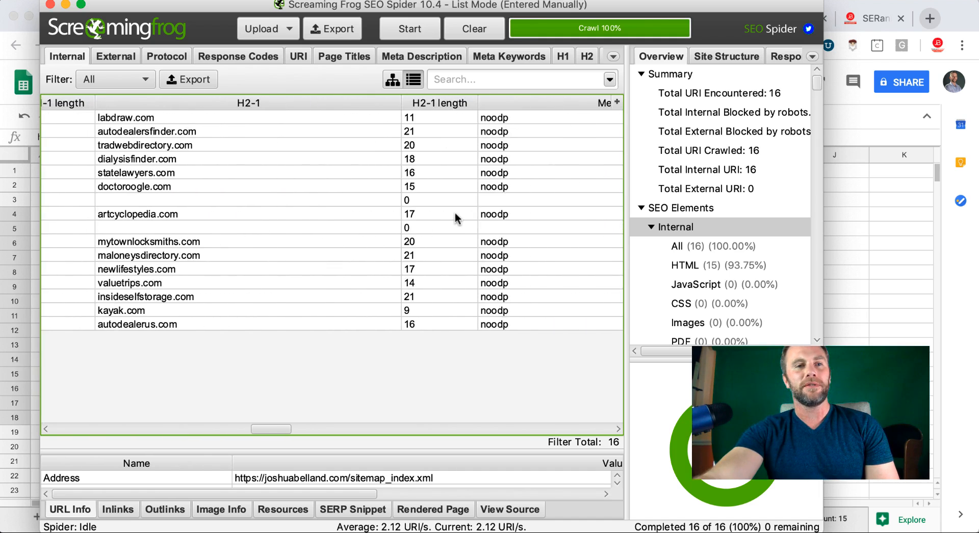
scroll(453, 213, "right", 12)
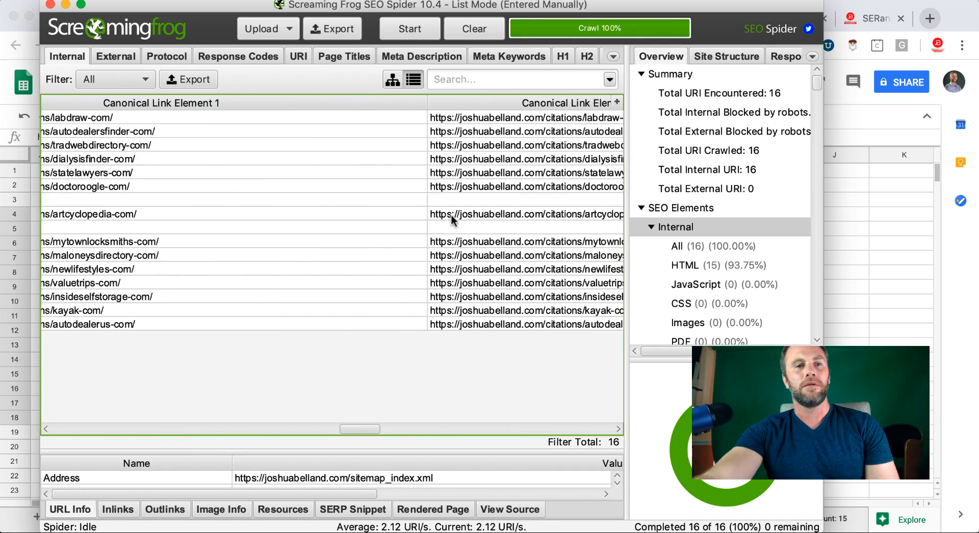
left_click(451, 214)
scroll(451, 213, "right", 15)
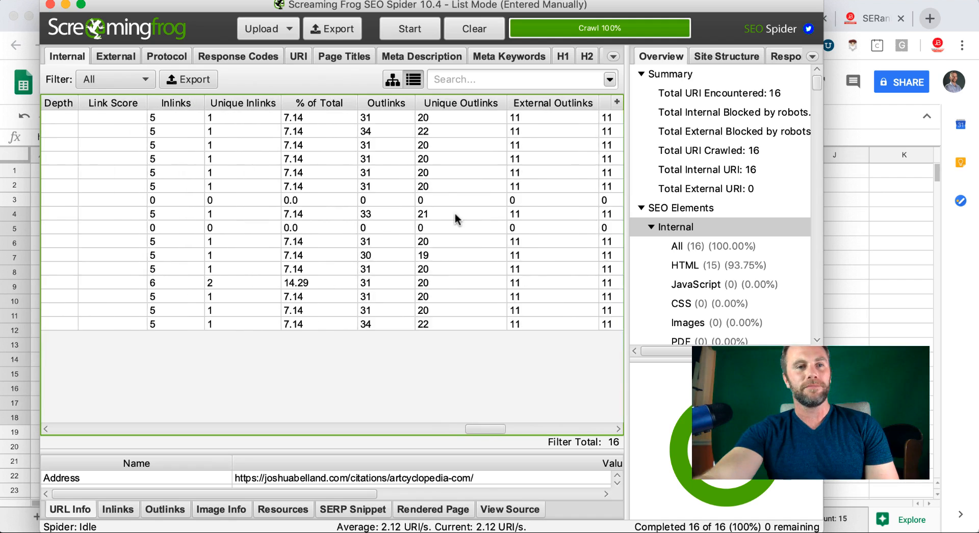
scroll(455, 213, "left", 8)
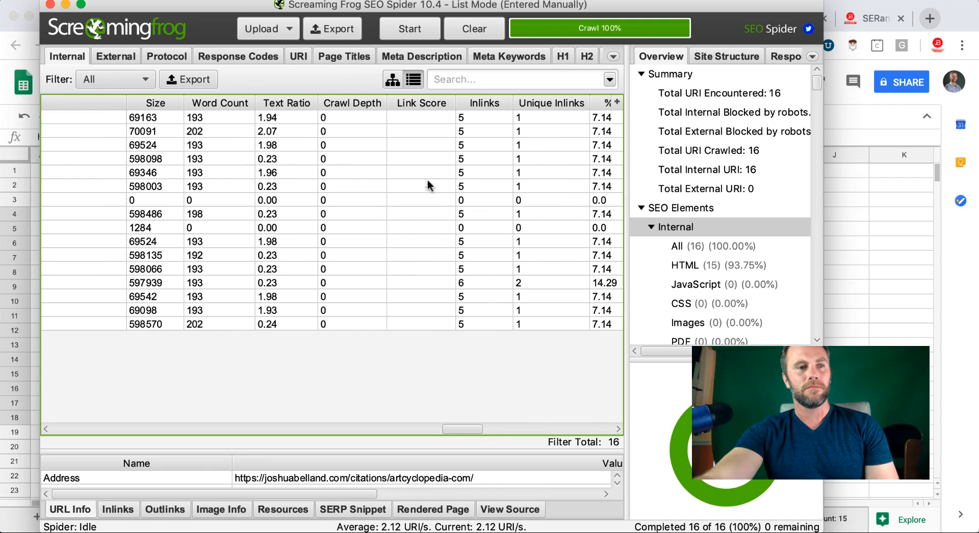
left_click(213, 144)
scroll(213, 160, "right", 1)
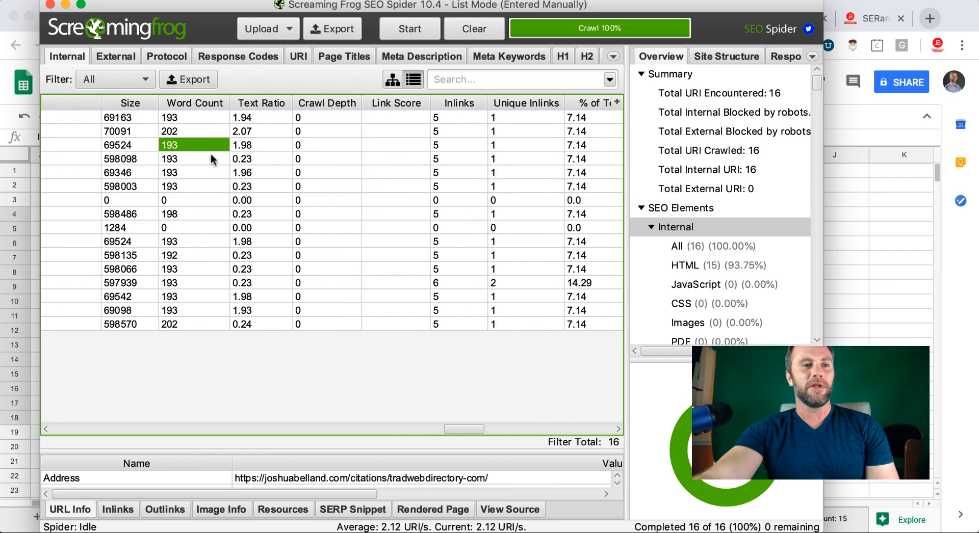
scroll(212, 160, "right", 1)
left_click(162, 116)
Step: Open the labdraw-com citation URL from the crawl results in the browser
scroll(180, 121, "left", 10)
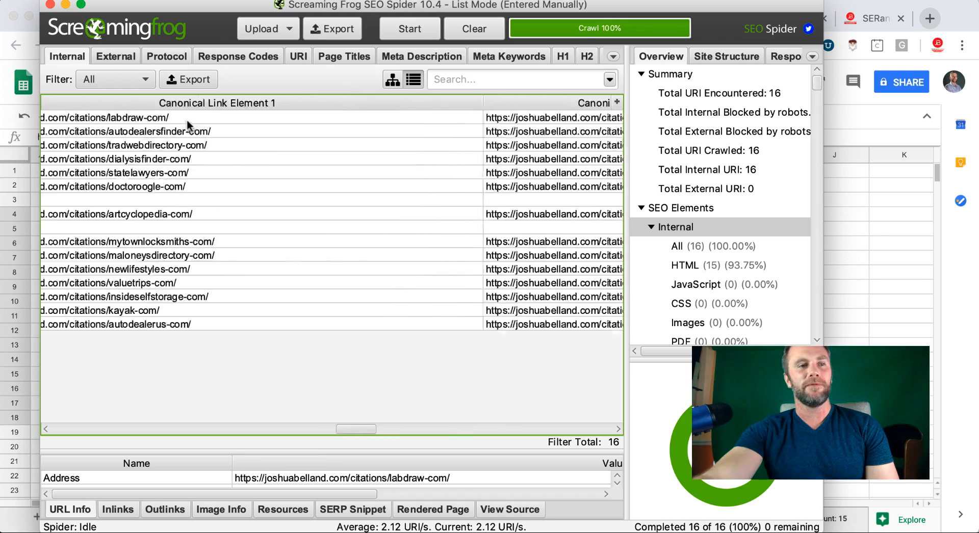
scroll(187, 120, "left", 15)
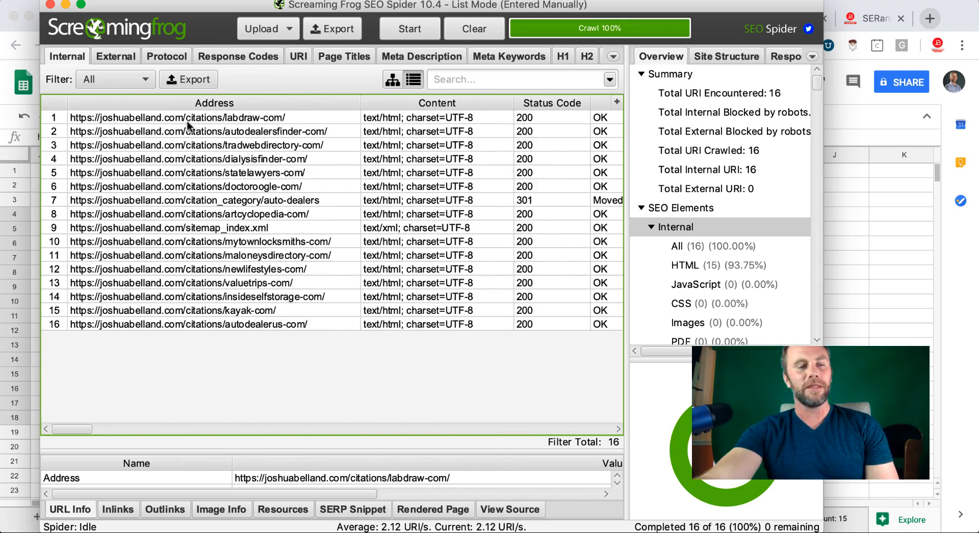
left_click(189, 124)
right_click(191, 128)
left_click(232, 157)
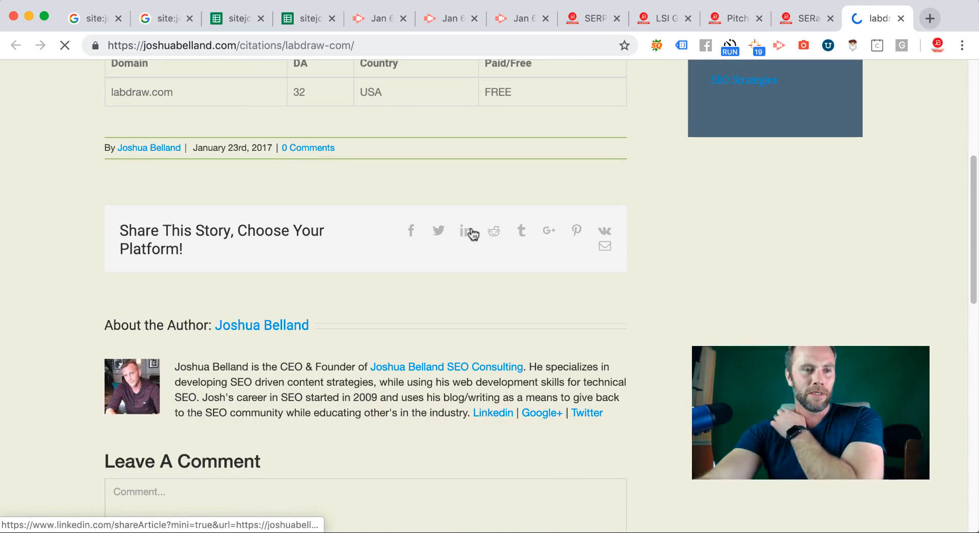
Step: Examine the labdraw.com page's domain table, share section and author bio to judge how much unique content it has
scroll(470, 235, "down", 4)
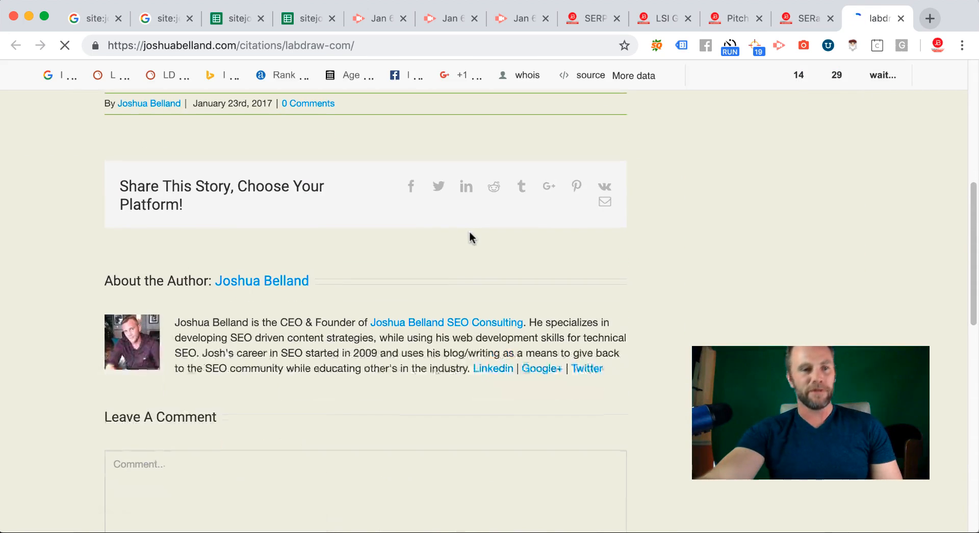
left_click_drag(198, 321, 284, 352)
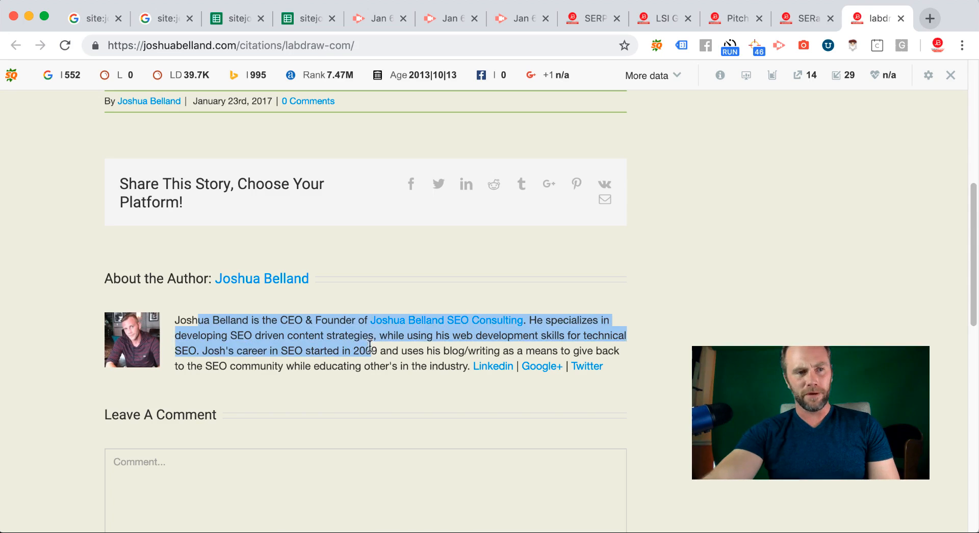
scroll(337, 296, "up", 7)
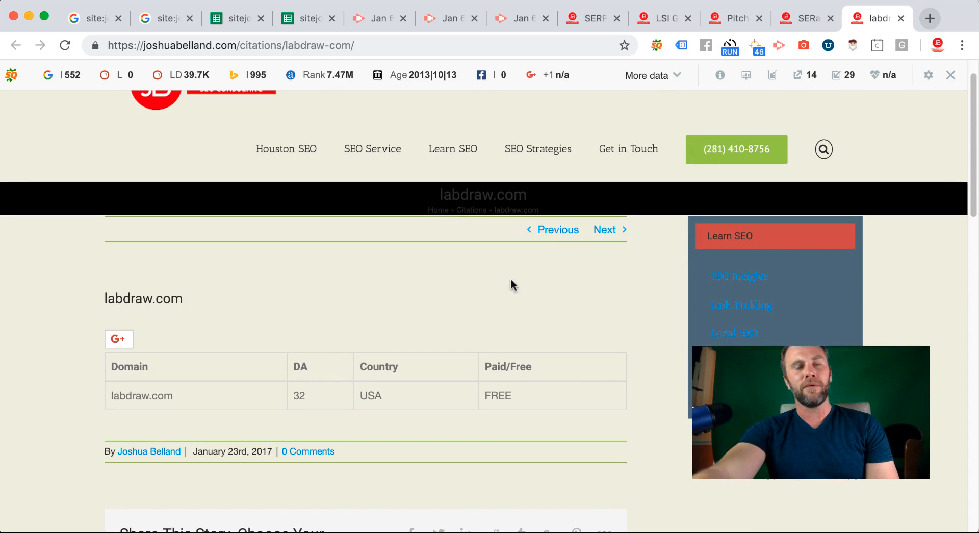
scroll(512, 286, "down", 3)
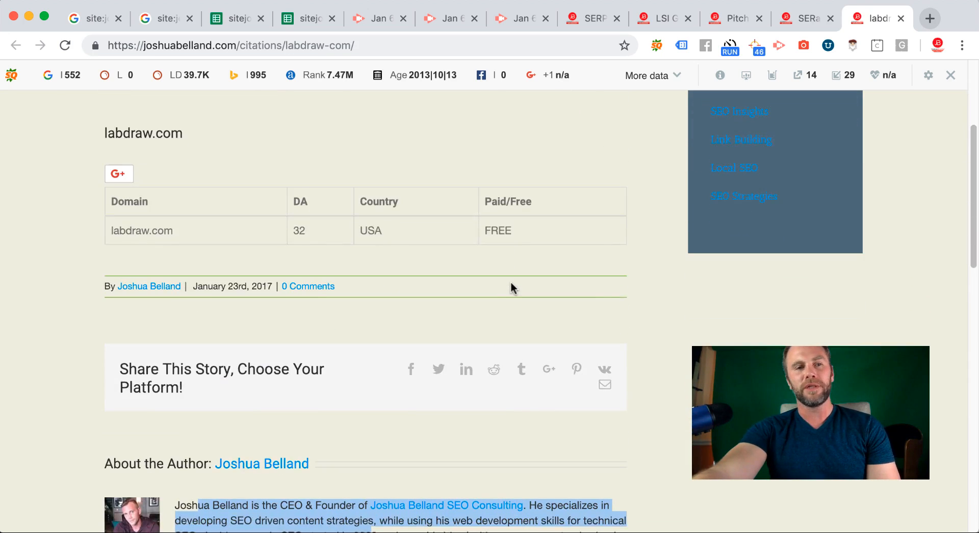
scroll(510, 283, "up", 2)
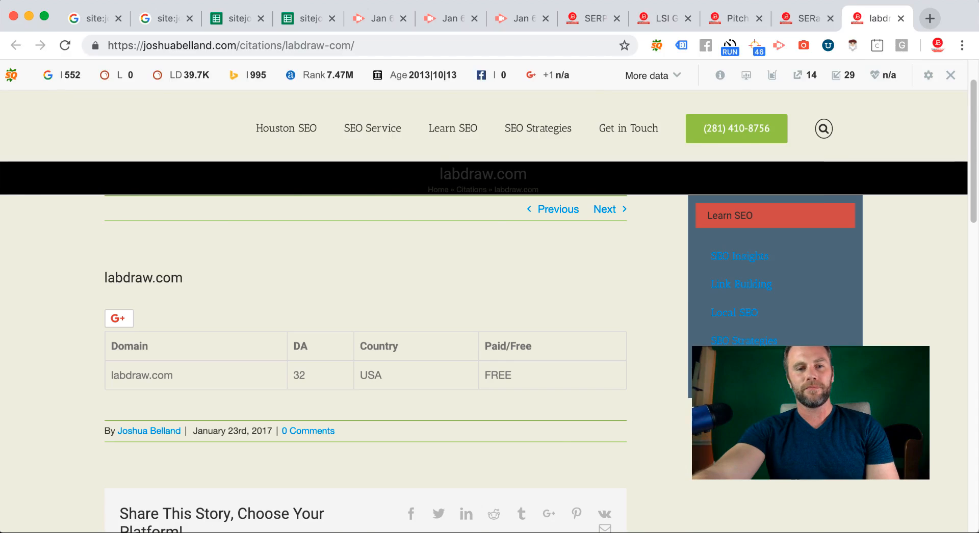
Step: Switch back to Screaming Frog and export the citation crawl as deindex-citations-list.csv in the current folder
key("super+Tab")
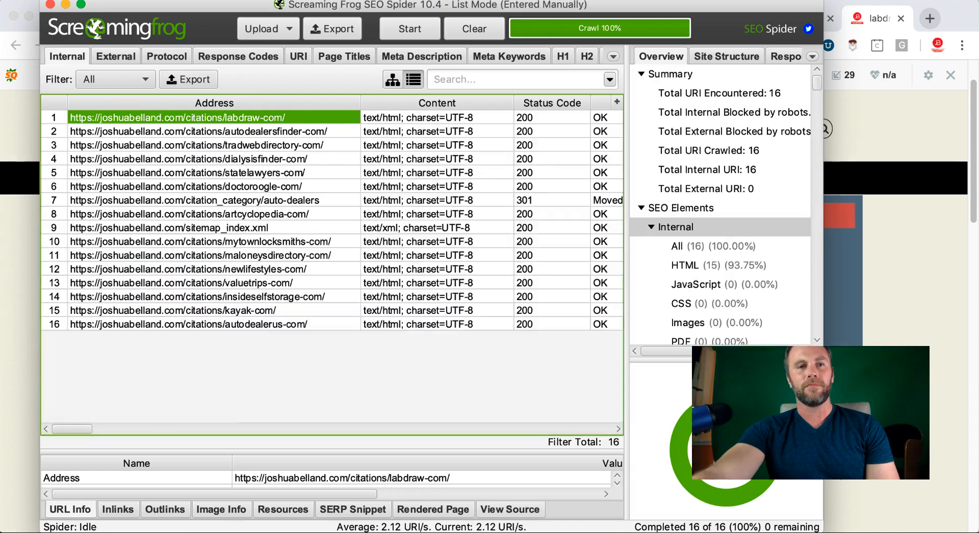
left_click(344, 33)
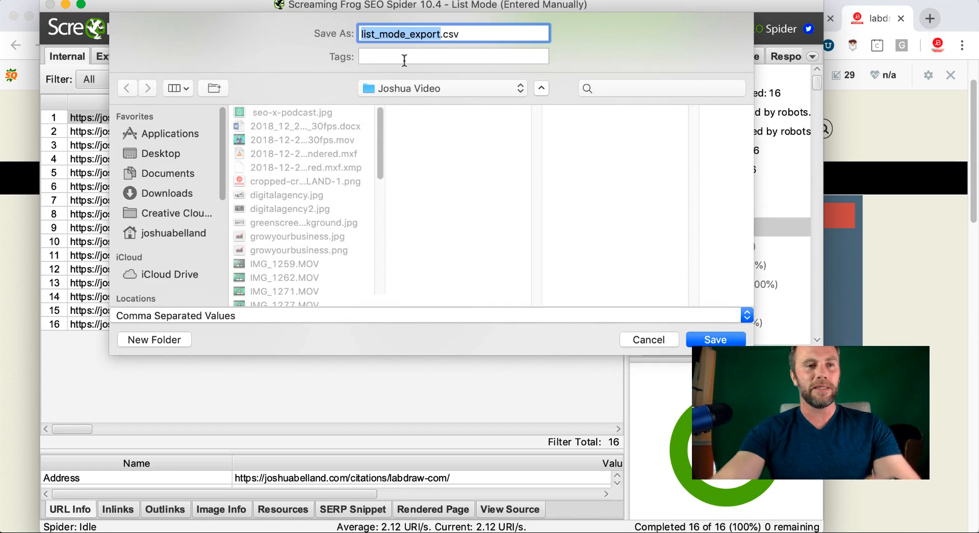
key("BackSpace")
type("deindex-citat")
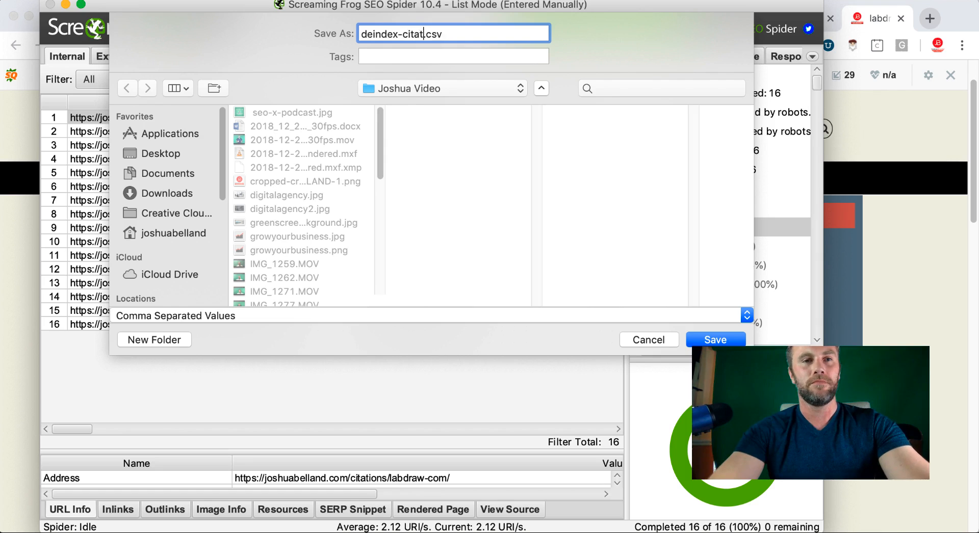
type("ist")
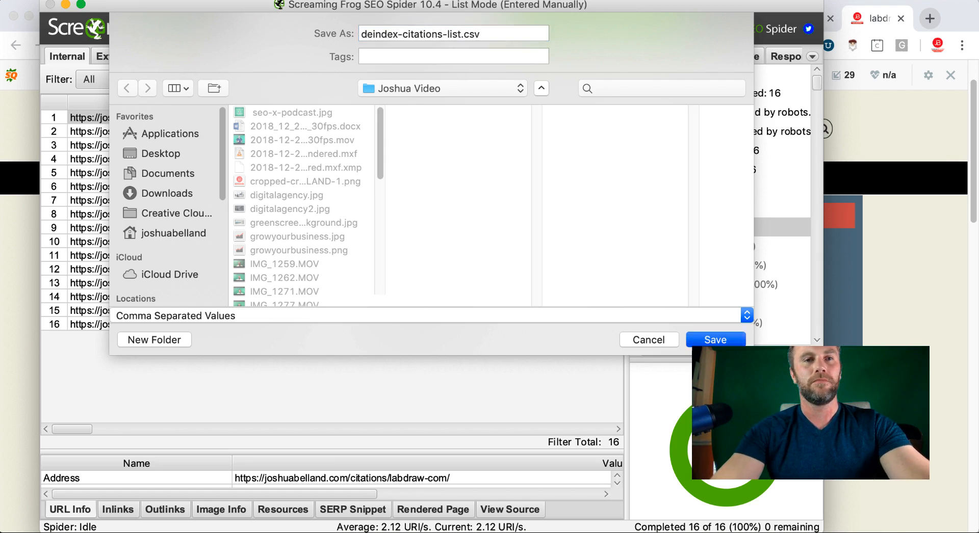
key("Return")
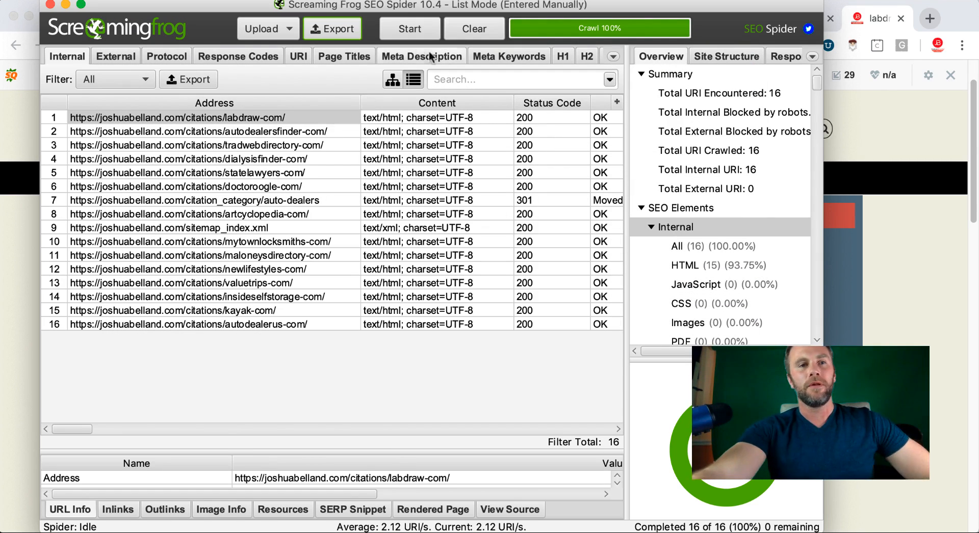
Step: Look over the citation crawl's title, meta keyword, H1 and meta robots columns once more
key("super+Tab")
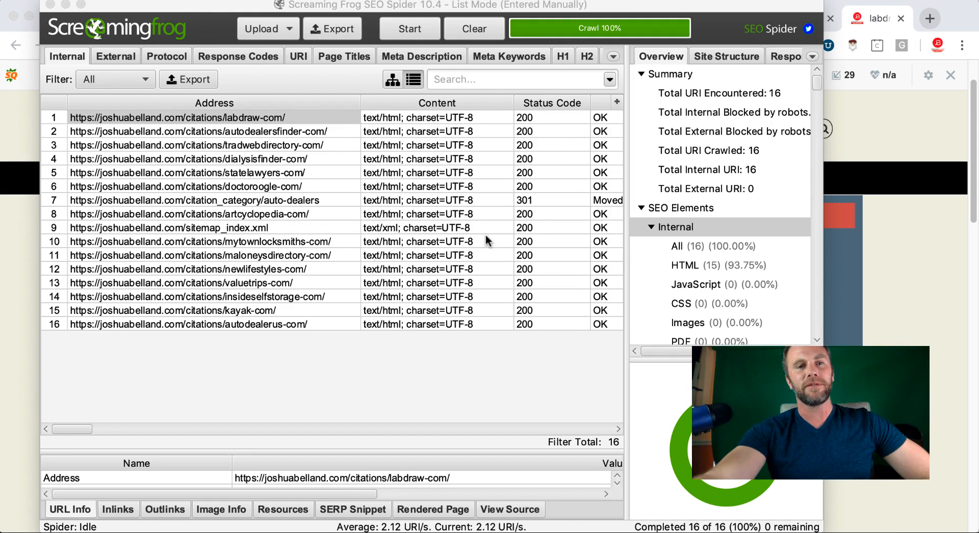
scroll(486, 240, "right", 10)
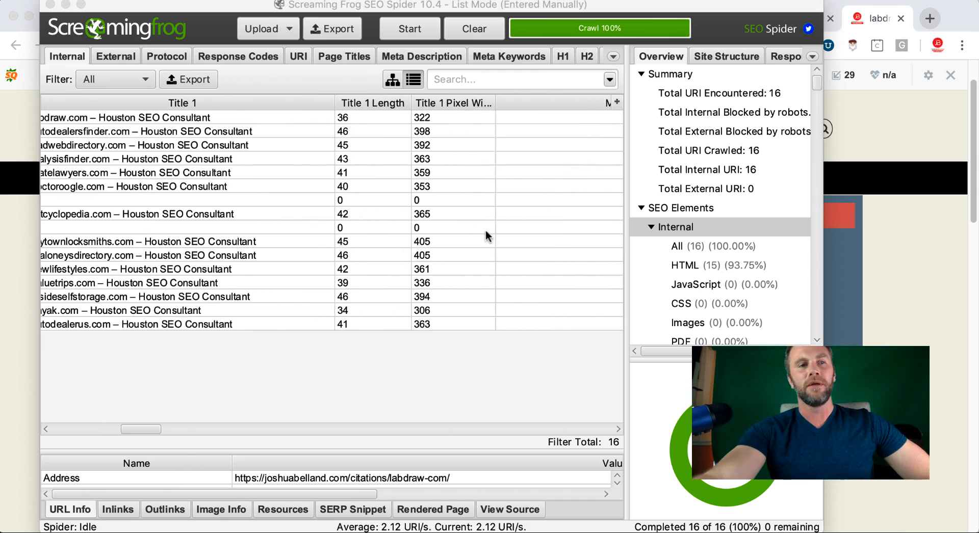
scroll(486, 234, "right", 10)
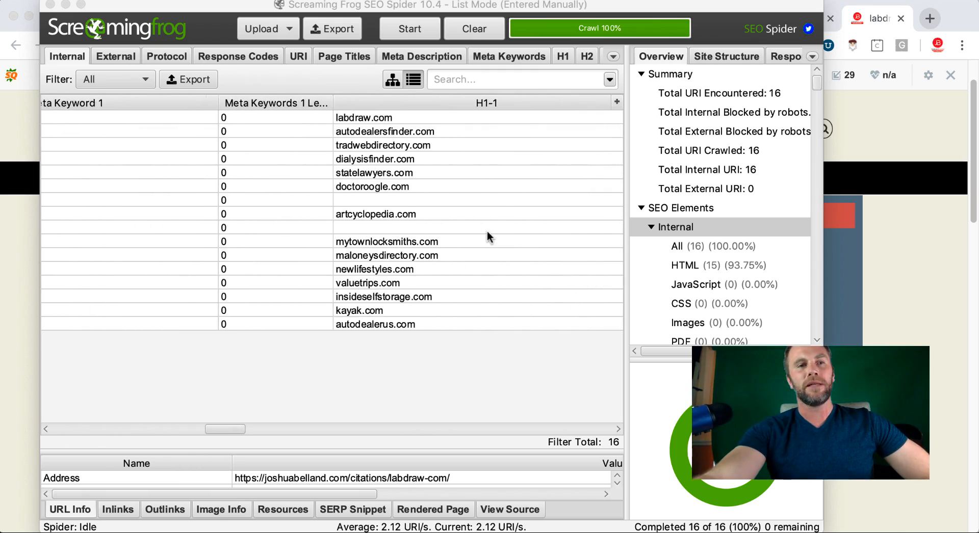
scroll(487, 237, "right", 10)
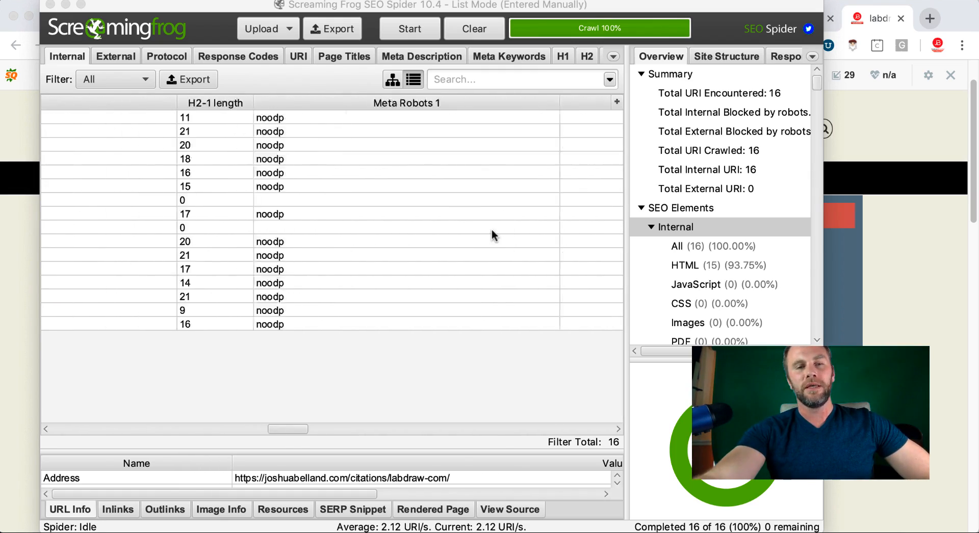
scroll(491, 228, "left", 20)
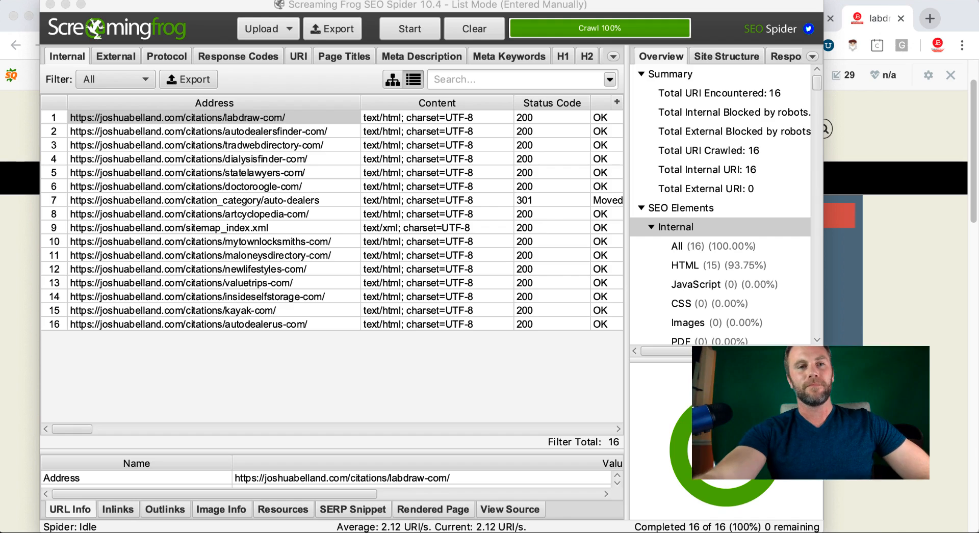
right_click(777, 531)
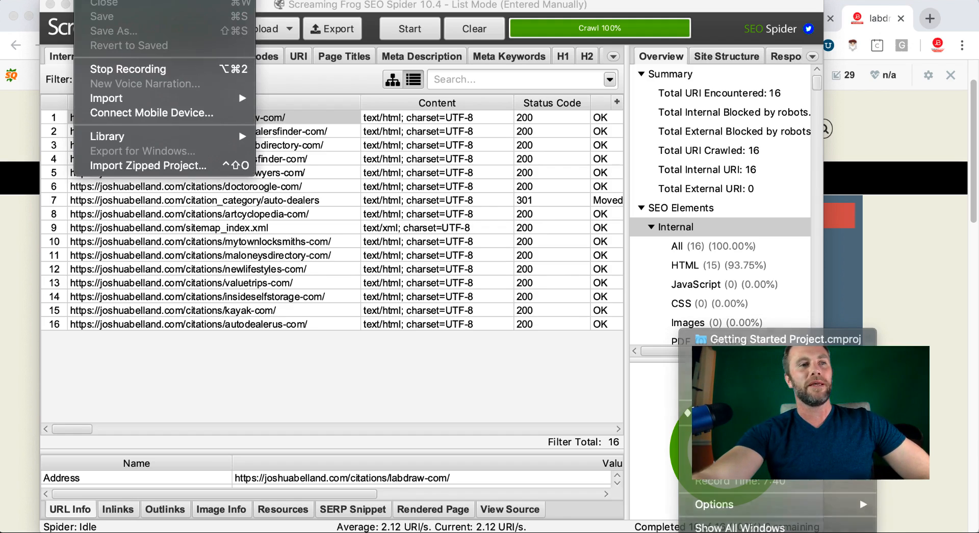